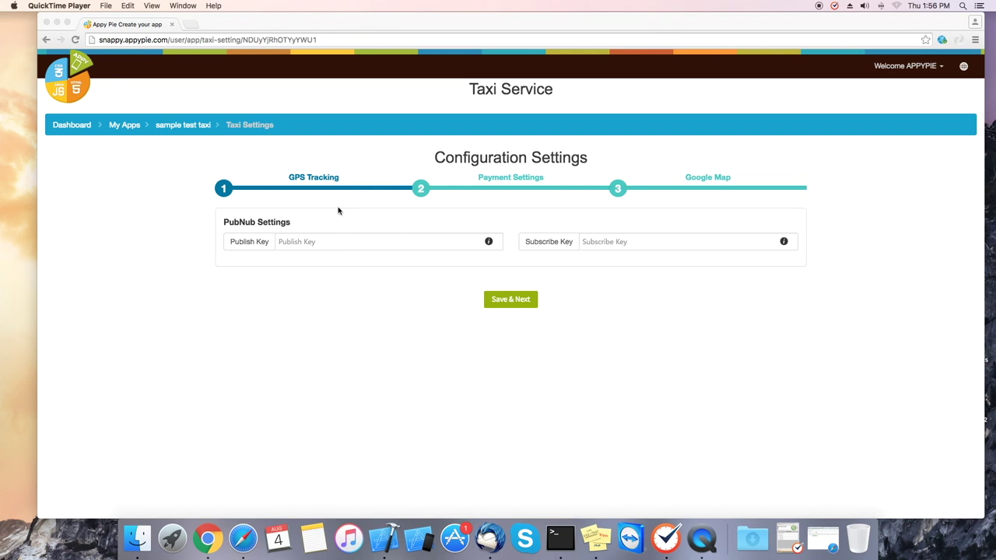
# - Open the Publish Key's PubNub Settings help and select the admin.pubnub.com login link
pyautogui.click(488, 243)
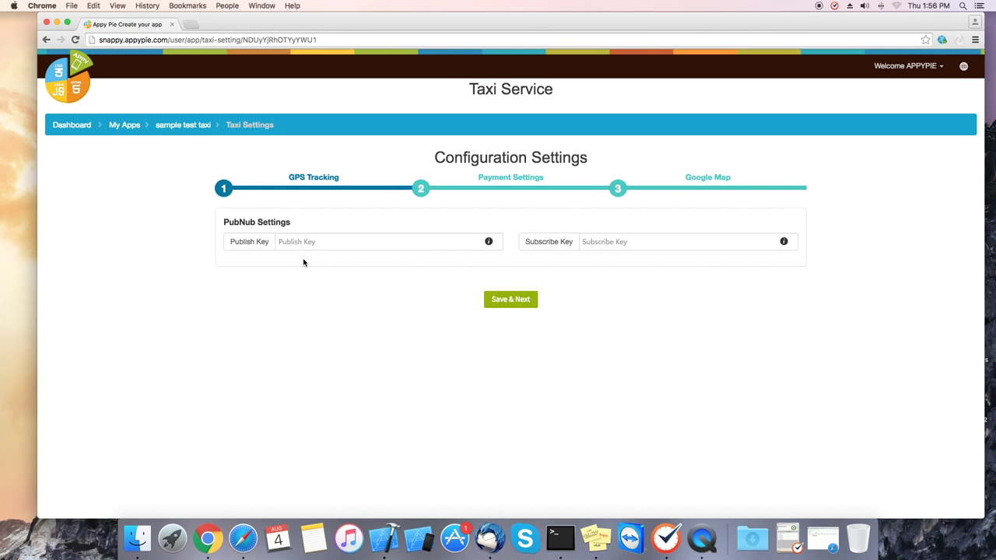
pyautogui.click(489, 241)
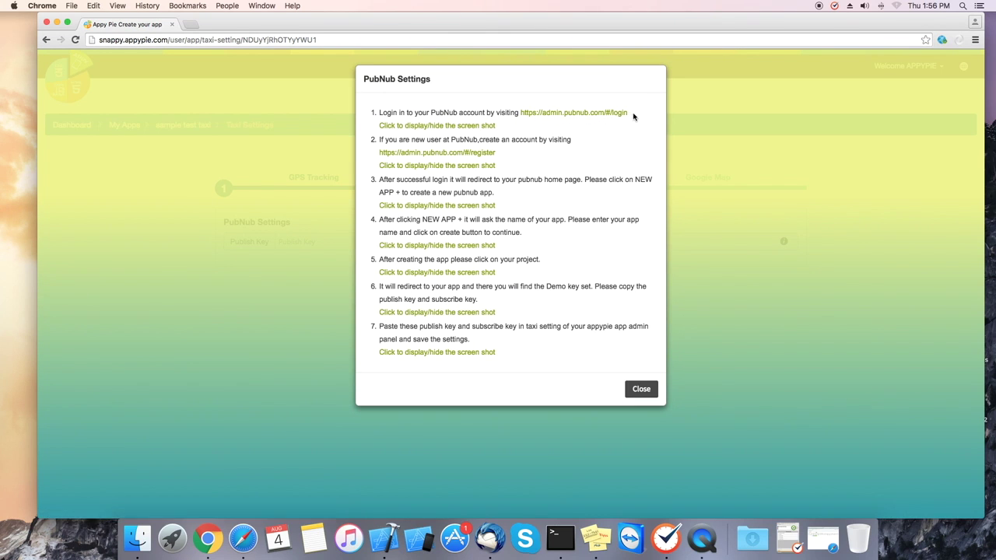
pyautogui.moveTo(631, 113); pyautogui.dragTo(516, 114)
pyautogui.press('super+c')
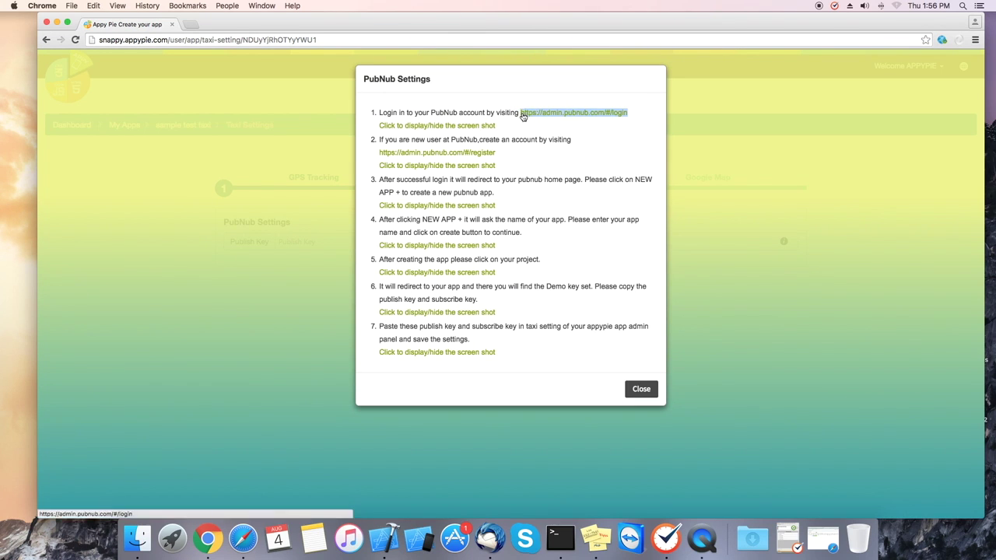
# - Load the PubNub login page in a new tab and sign in with Google using the account password
pyautogui.click(192, 27)
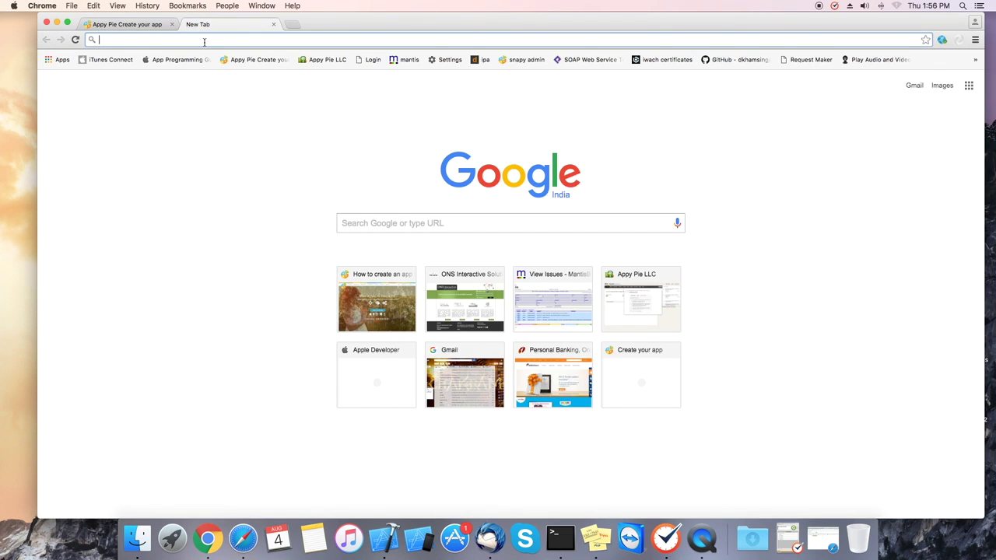
pyautogui.press('super+v')
pyautogui.press('Return')
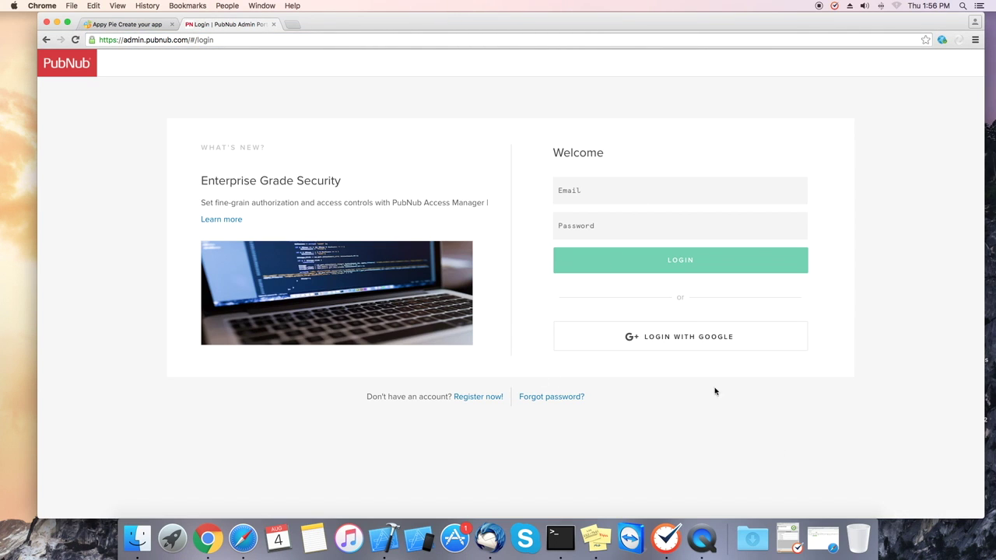
pyautogui.click(697, 344)
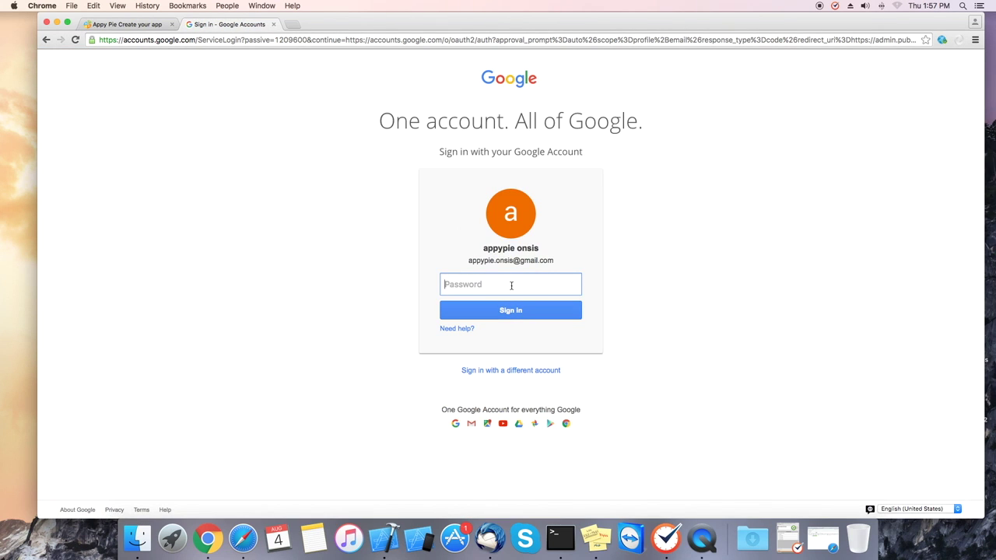
pyautogui.write('••')
pyautogui.click(515, 311)
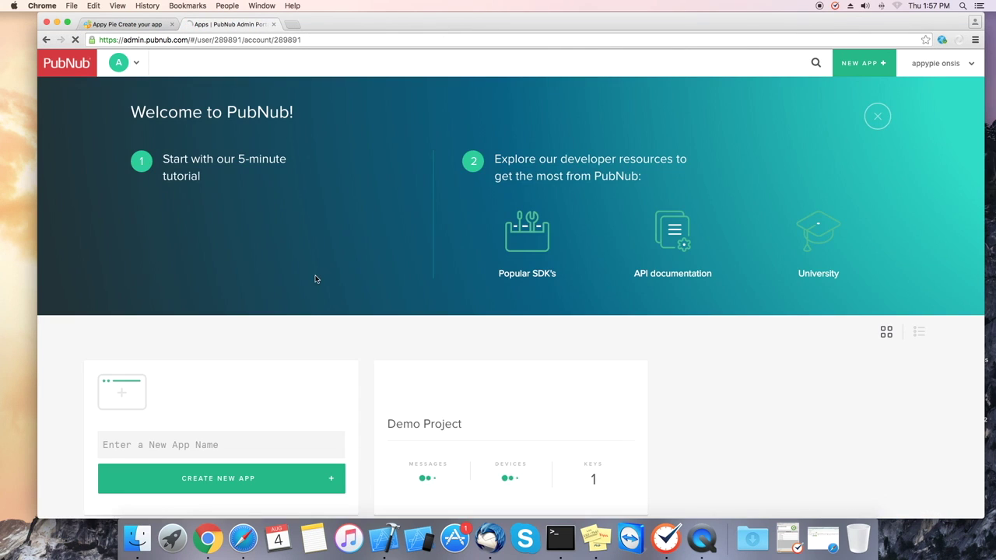
# - Enter 'sample test taxi' as the new app name and create the app
pyautogui.scroll(-2, 677, 459)
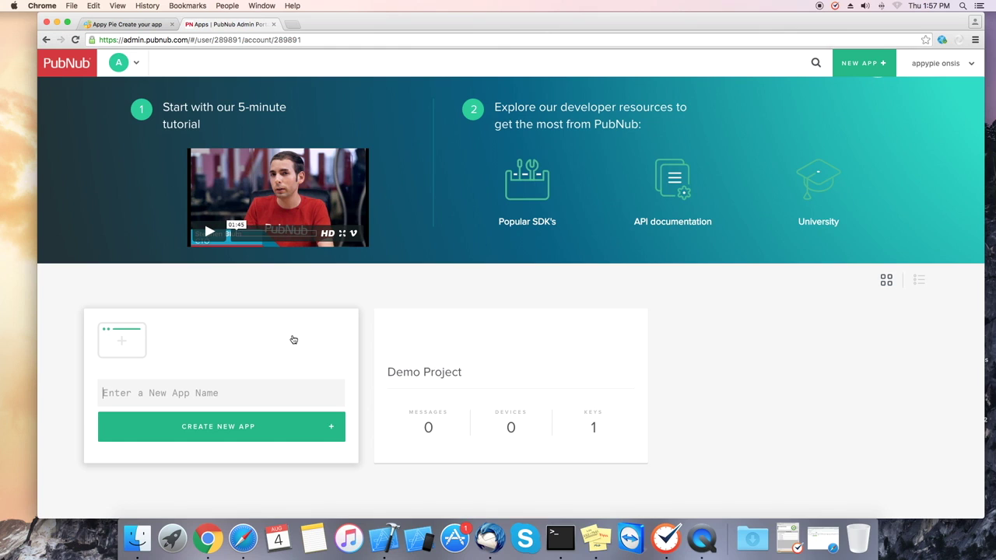
pyautogui.write('sample test tax')
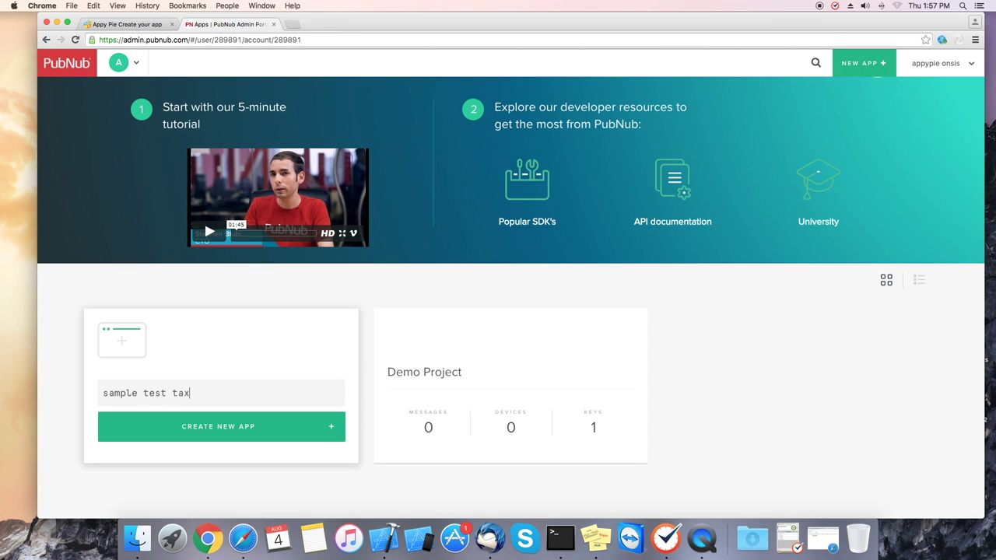
pyautogui.write('i')
pyautogui.click(218, 431)
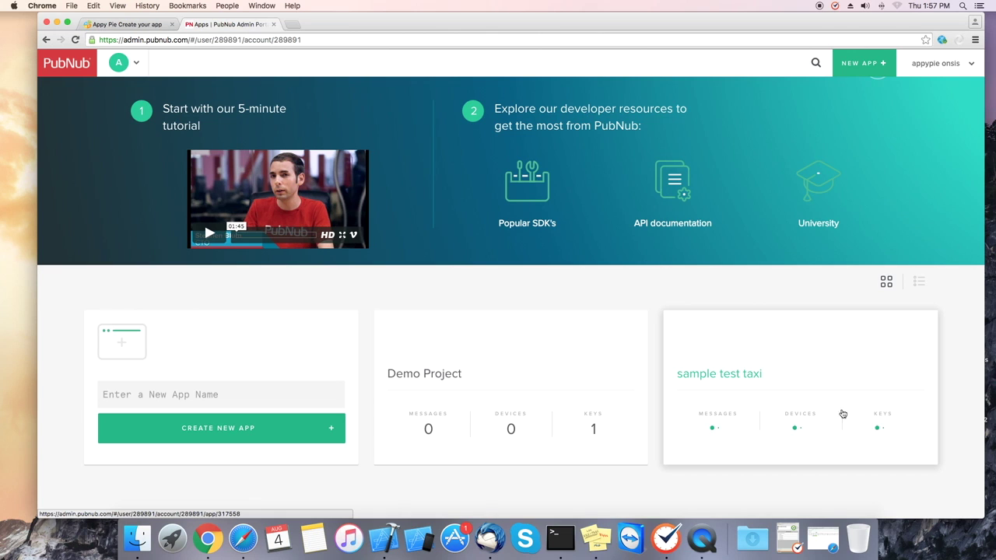
# - Open the sample test taxi Demo Keyset and paste its publish key into Appy Pie's Publish Key
pyautogui.click(794, 355)
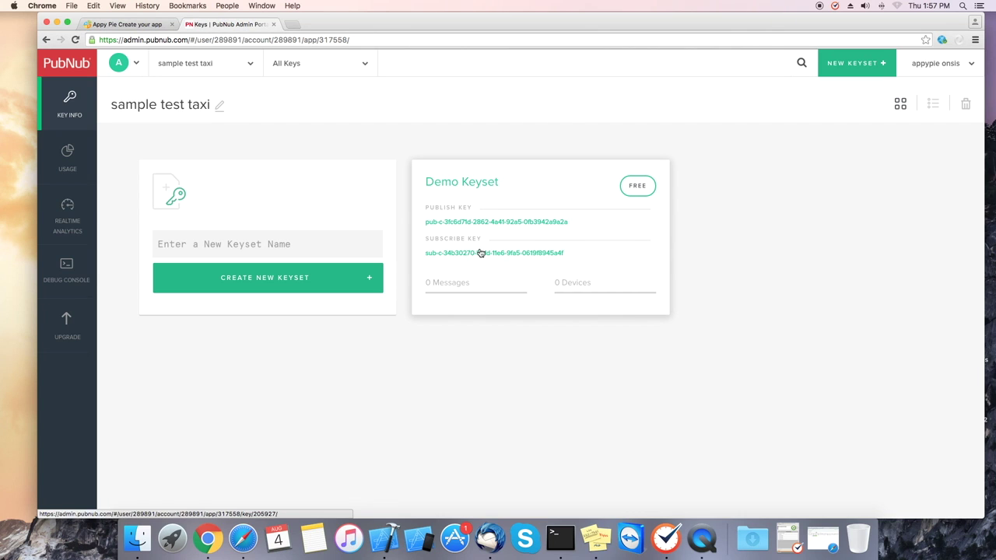
pyautogui.click(518, 185)
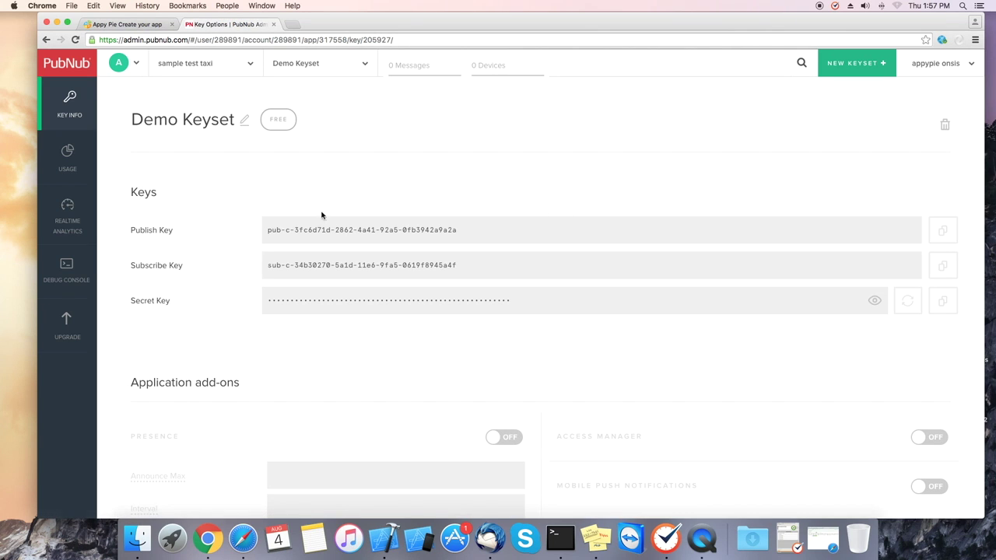
pyautogui.moveTo(266, 231); pyautogui.dragTo(461, 230)
pyautogui.press('super+c')
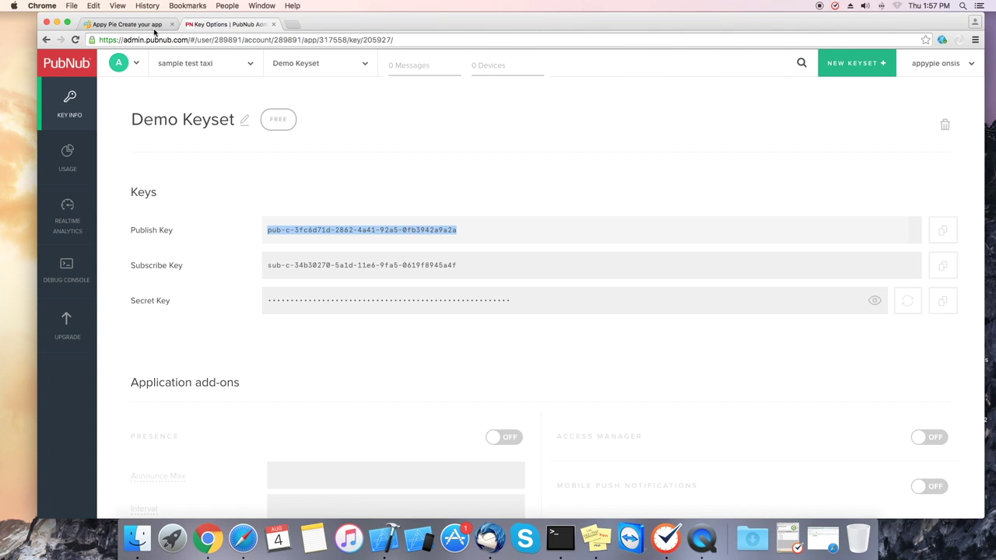
pyautogui.hotkey('ctrl', 'shift', 'Tab')
pyautogui.press('super+v')
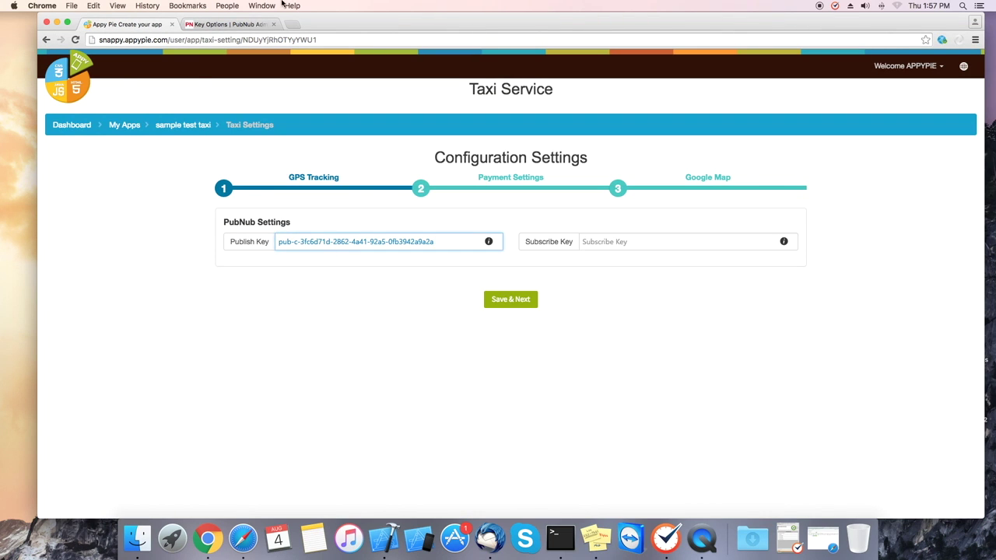
# - Put the subscribe key into Appy Pie's Subscribe Key field and save the PubNub settings
pyautogui.click(231, 24)
pyautogui.moveTo(263, 269); pyautogui.dragTo(464, 264)
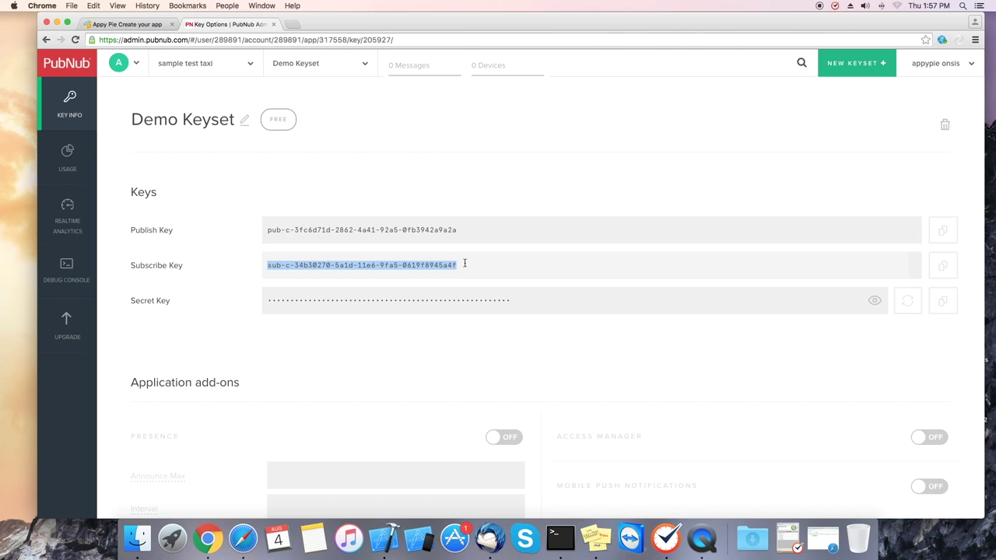
pyautogui.click(131, 24)
pyautogui.click(623, 242)
pyautogui.press('super+v')
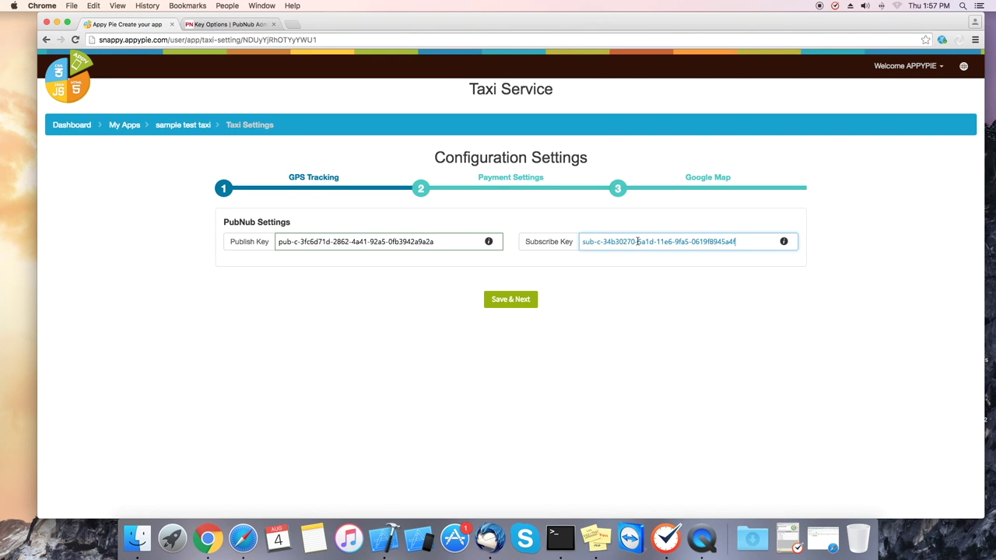
pyautogui.click(510, 301)
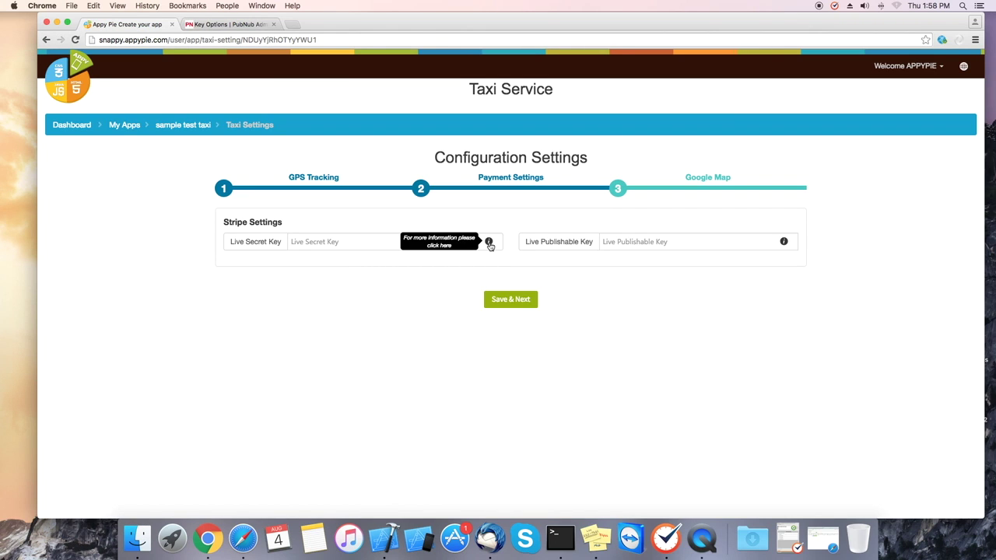
# - Copy the dashboard.stripe.com link from the Live Secret Key help and load it in a new tab
pyautogui.click(489, 243)
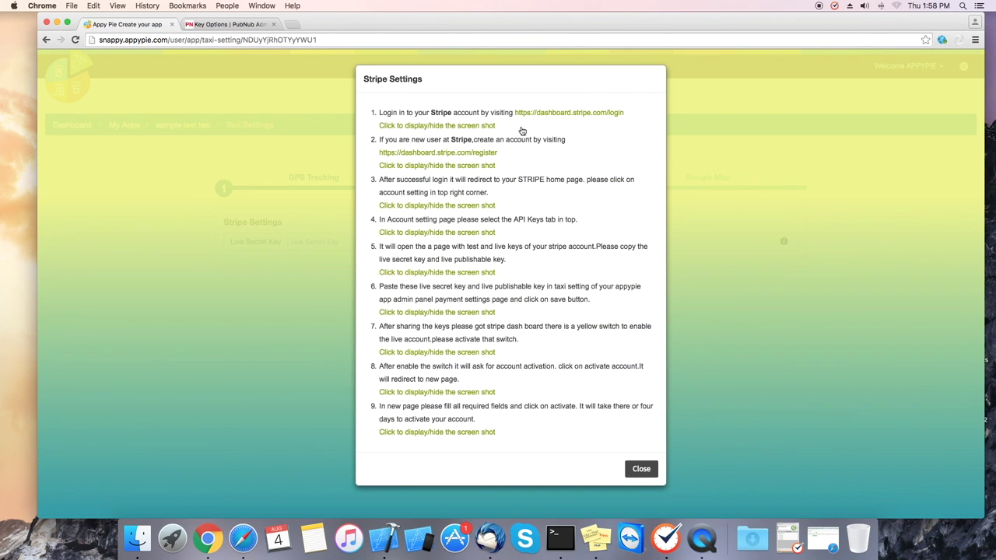
pyautogui.moveTo(514, 113); pyautogui.dragTo(628, 114)
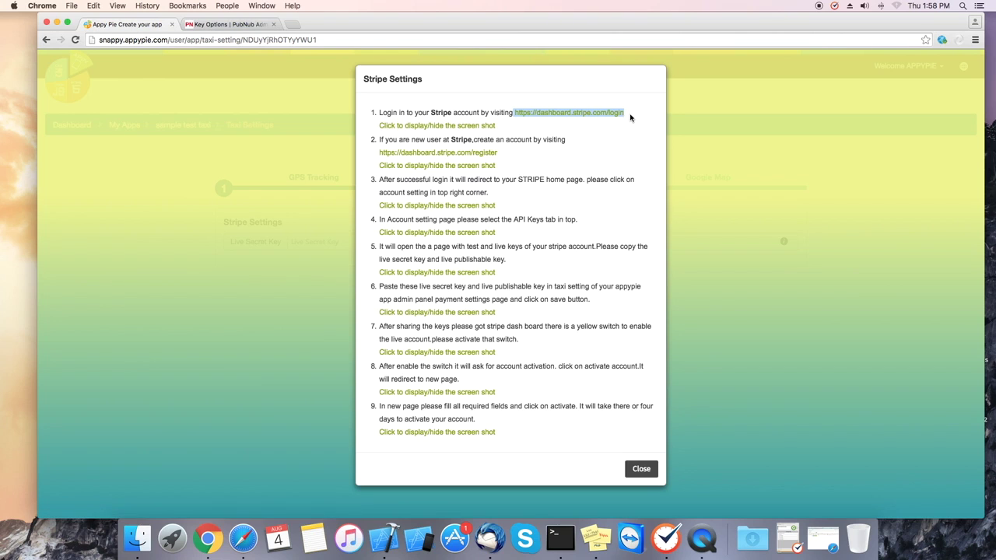
pyautogui.press('super+c')
pyautogui.press('super+c')
pyautogui.click(292, 24)
pyautogui.press('super+v')
pyautogui.press('Return')
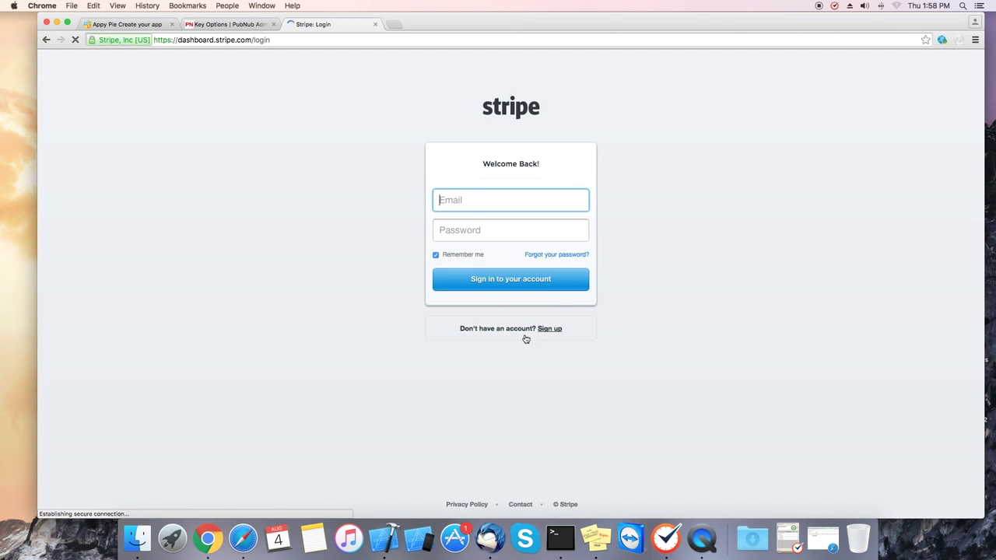
# - Go to the Stripe account settings and show the API Keys tab
pyautogui.click(551, 329)
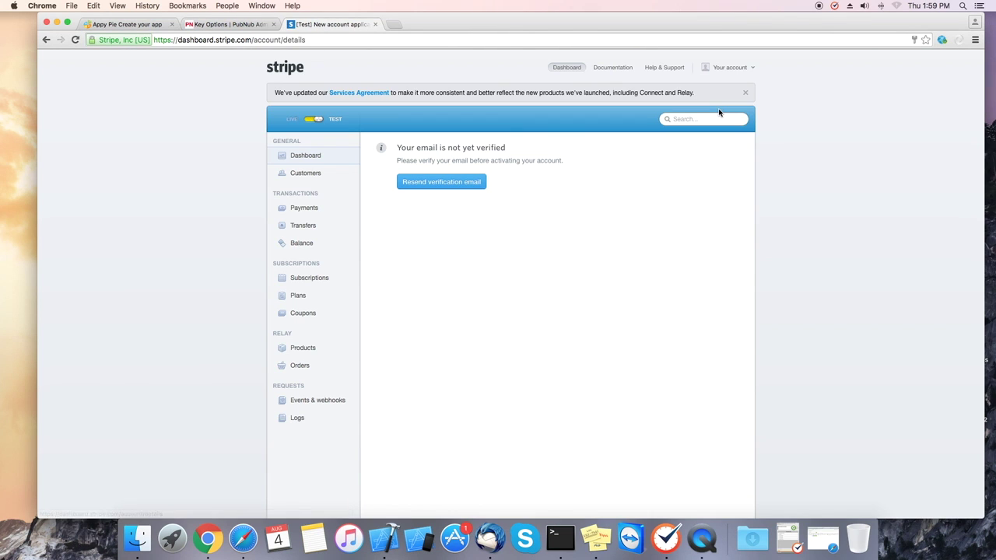
pyautogui.click(748, 68)
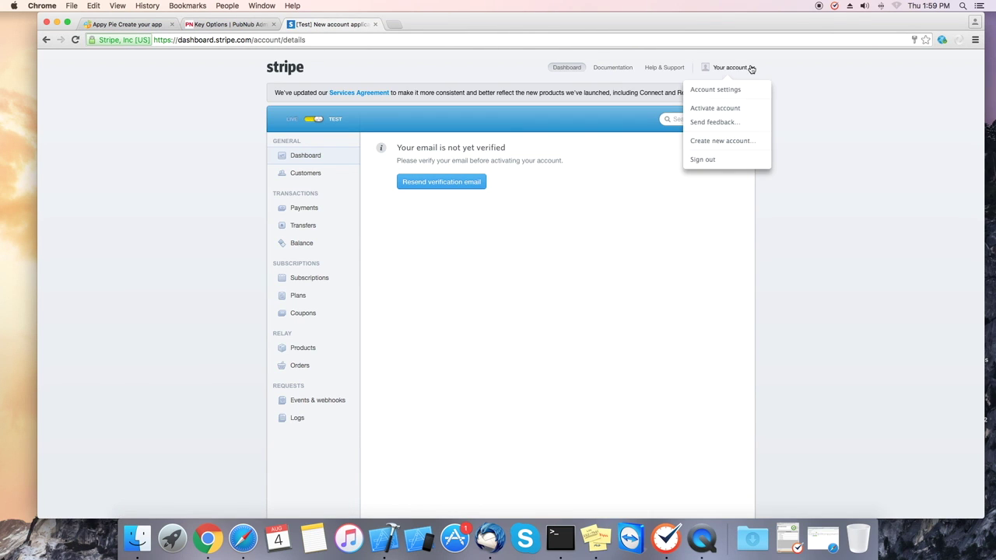
pyautogui.click(725, 91)
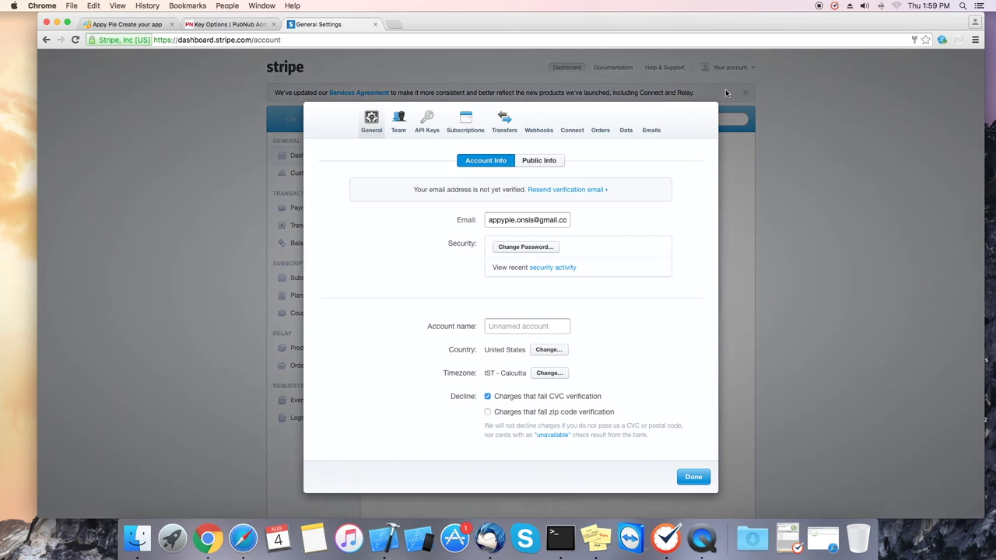
pyautogui.click(429, 126)
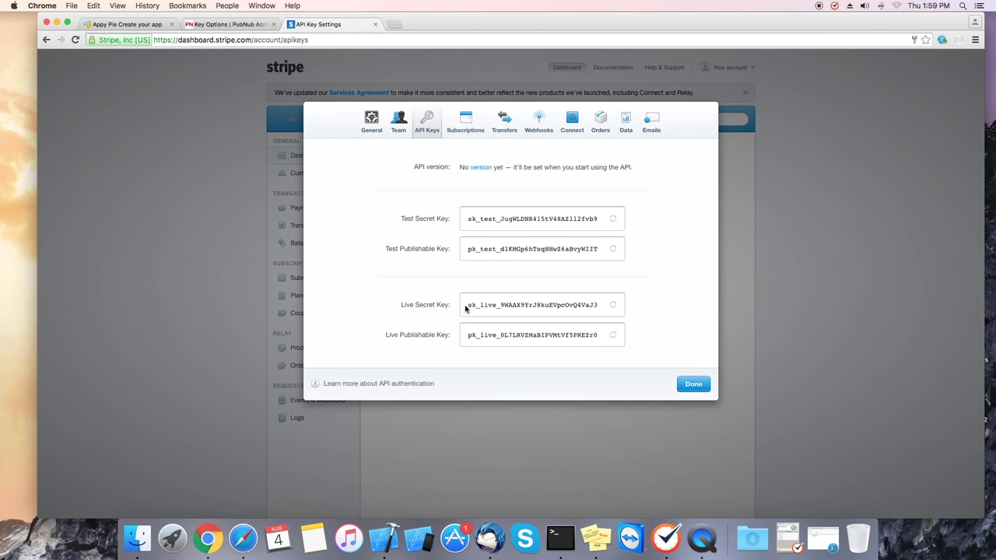
# - Paste the Stripe live secret key into Appy Pie's Live Secret Key field
pyautogui.moveTo(467, 306); pyautogui.dragTo(601, 307)
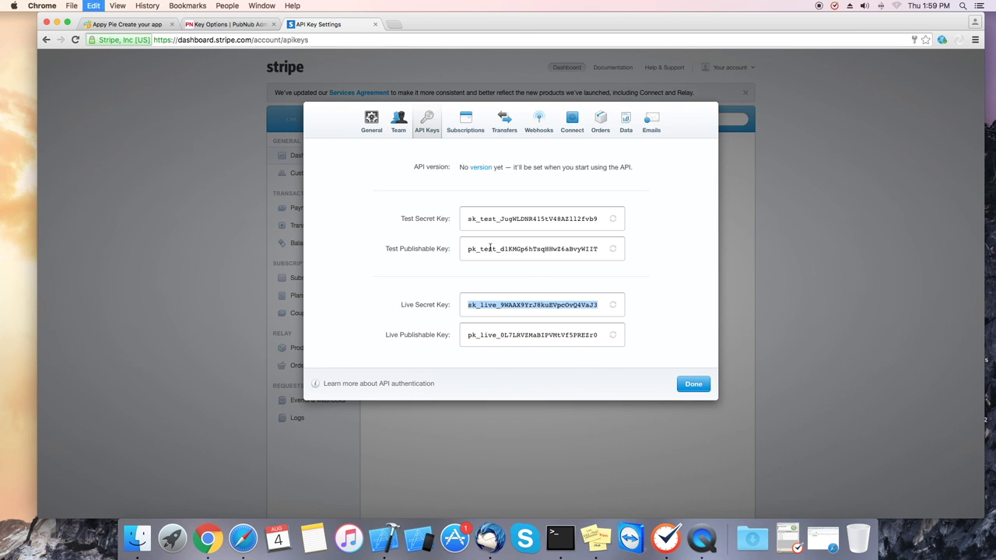
pyautogui.press('super+1')
pyautogui.click(327, 247)
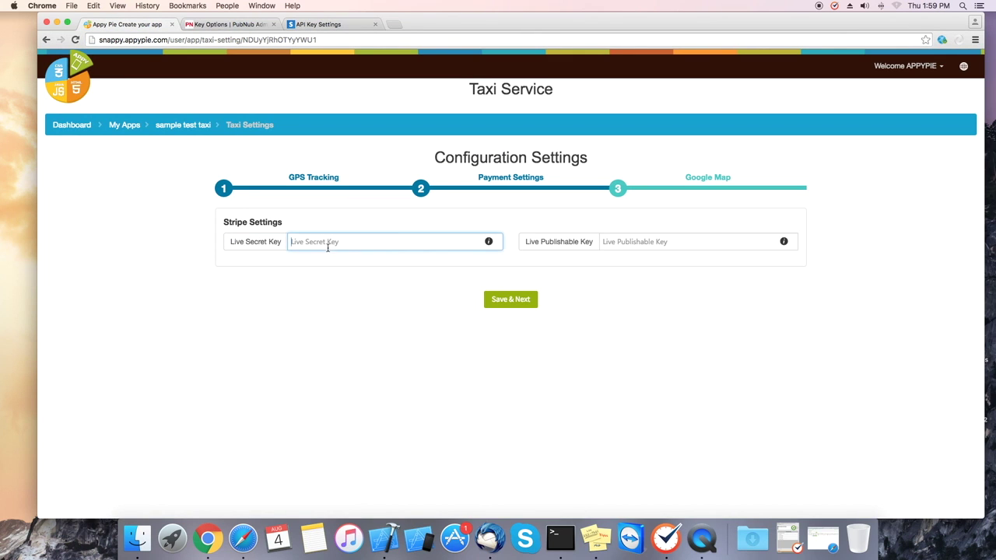
pyautogui.press('super+v')
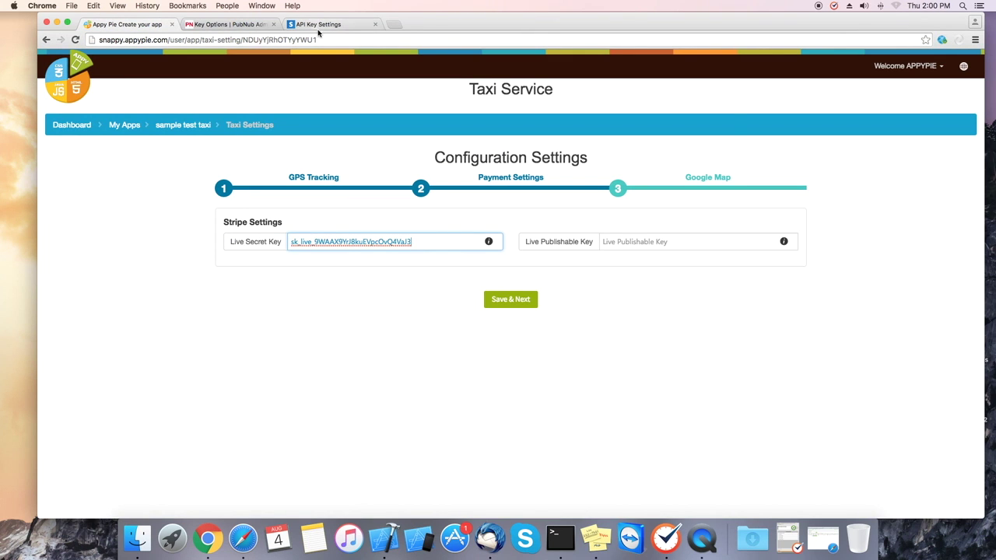
# - Paste the Stripe live publishable key into Live Publishable Key and save the payment settings
pyautogui.click(315, 24)
pyautogui.moveTo(470, 337); pyautogui.dragTo(597, 336)
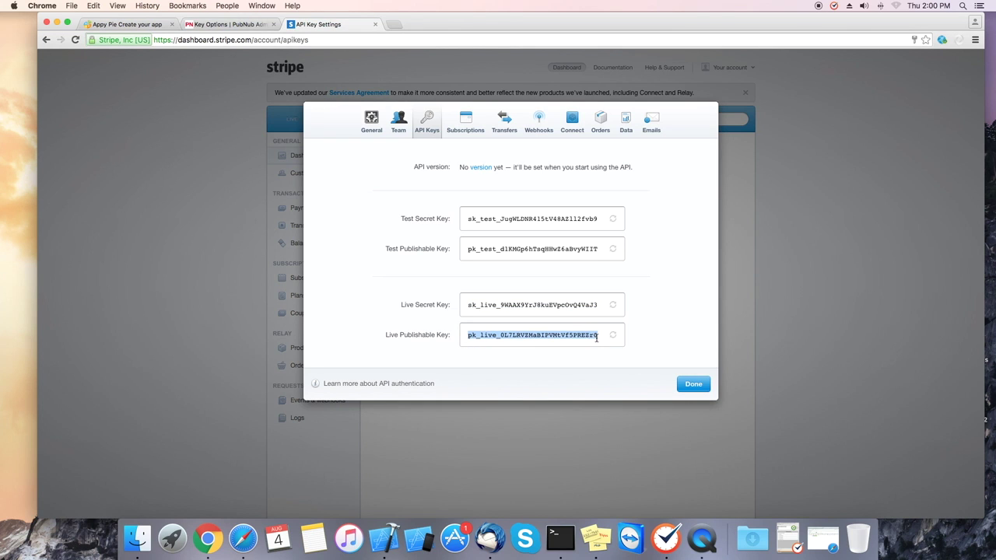
pyautogui.click(153, 24)
pyautogui.click(689, 245)
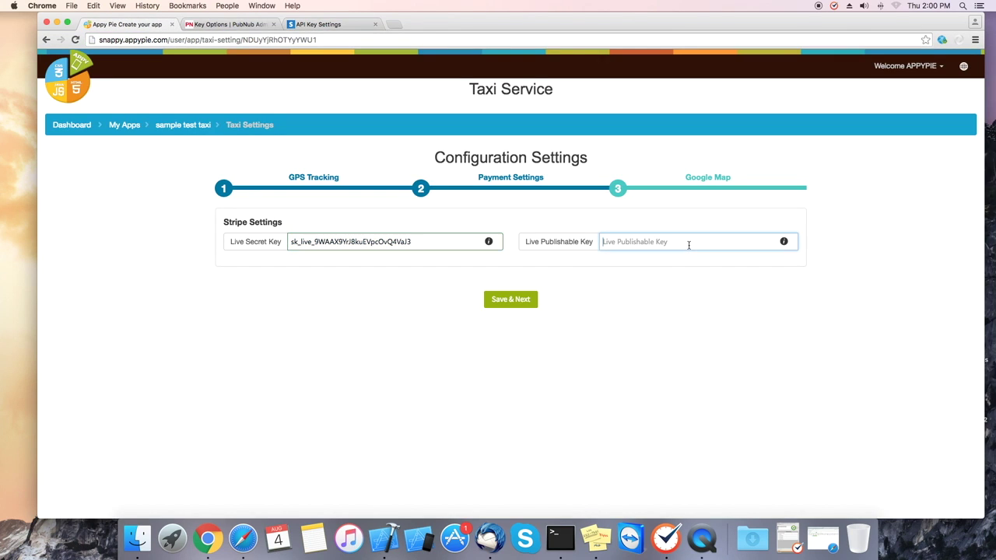
pyautogui.press('super+v')
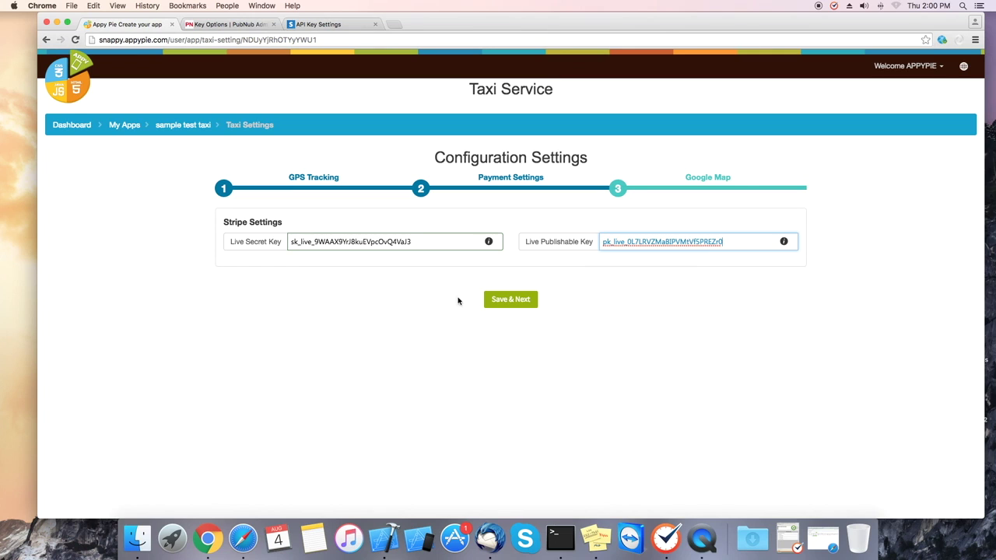
pyautogui.click(521, 303)
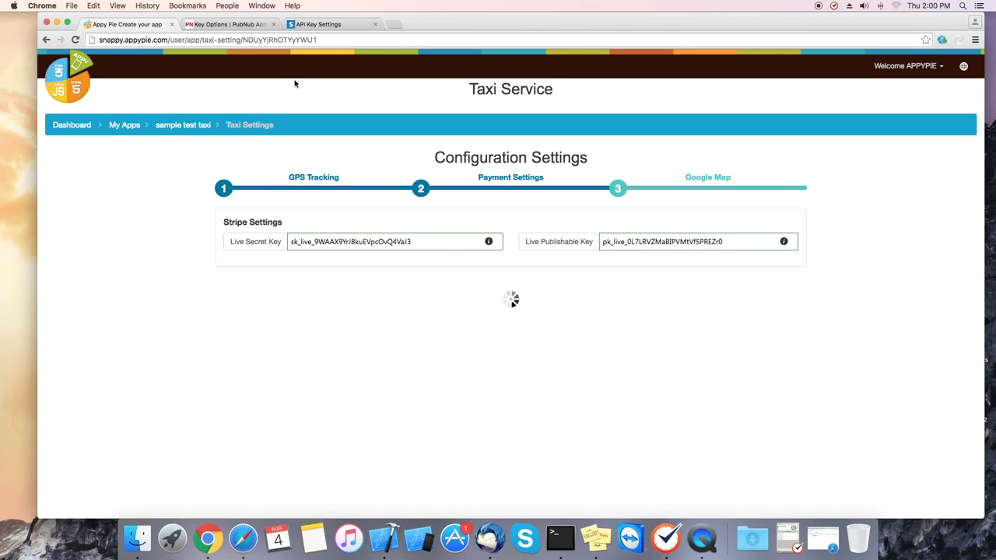
# - Close the Stripe API keys panel, switch to live mode and start account activation
pyautogui.click(322, 24)
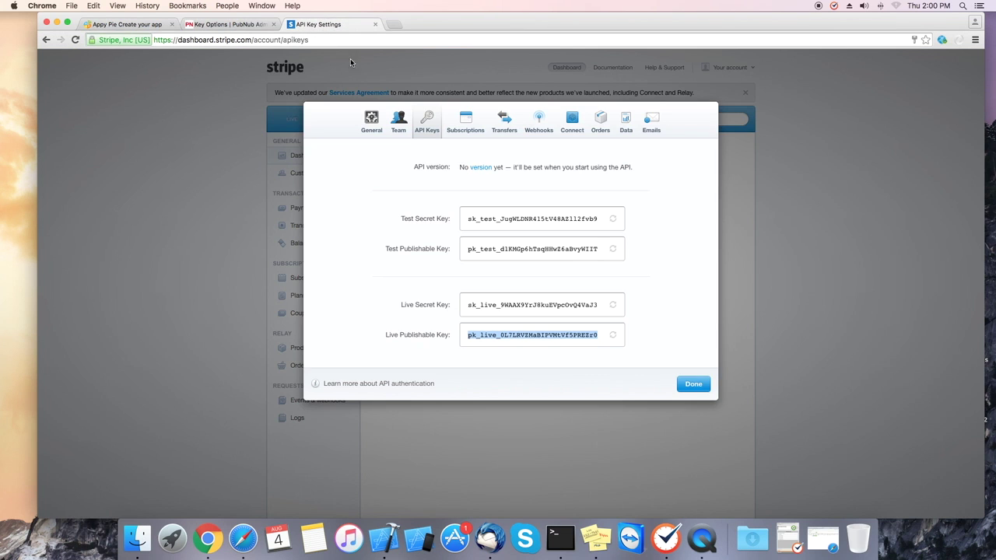
pyautogui.click(693, 384)
pyautogui.scroll(5, 484, 270)
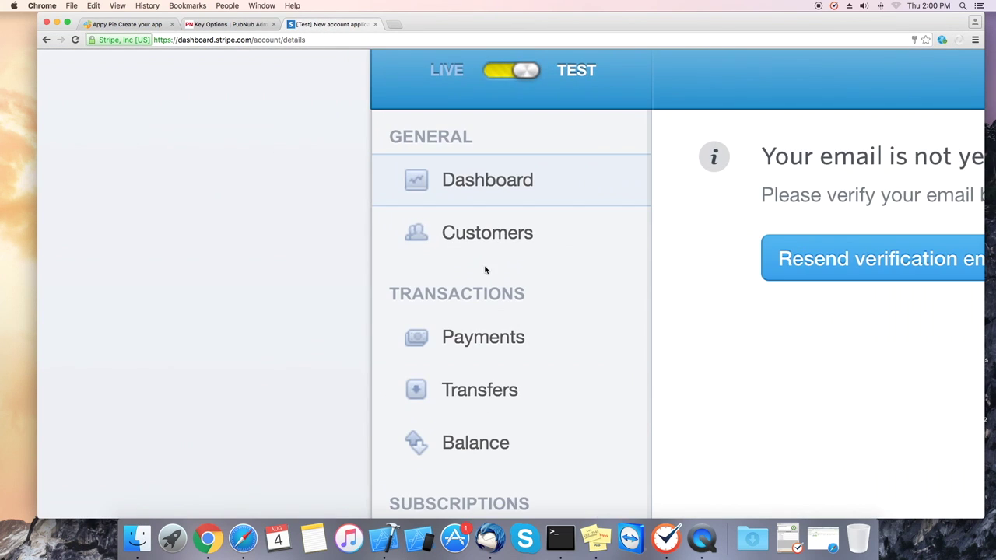
pyautogui.scroll(-5, 756, 295)
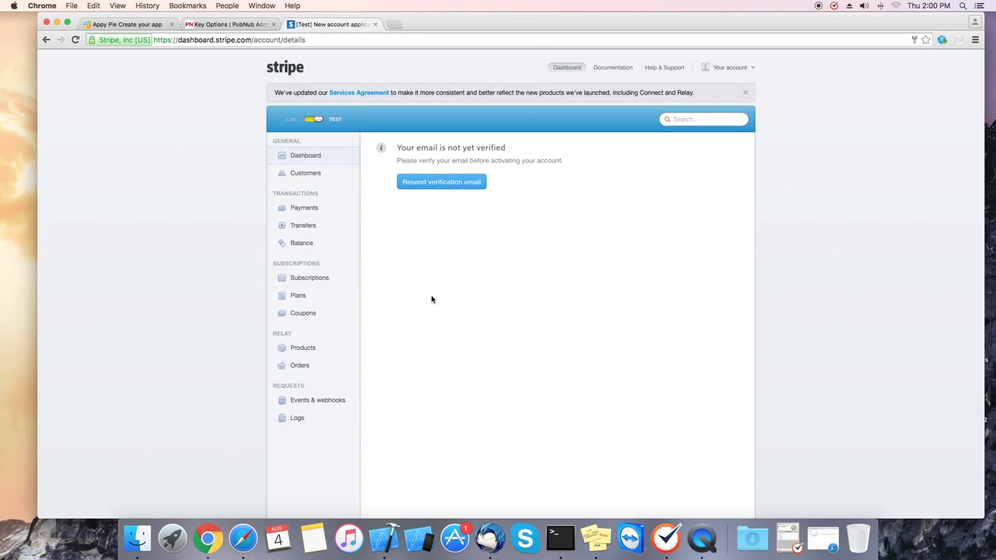
pyautogui.click(318, 121)
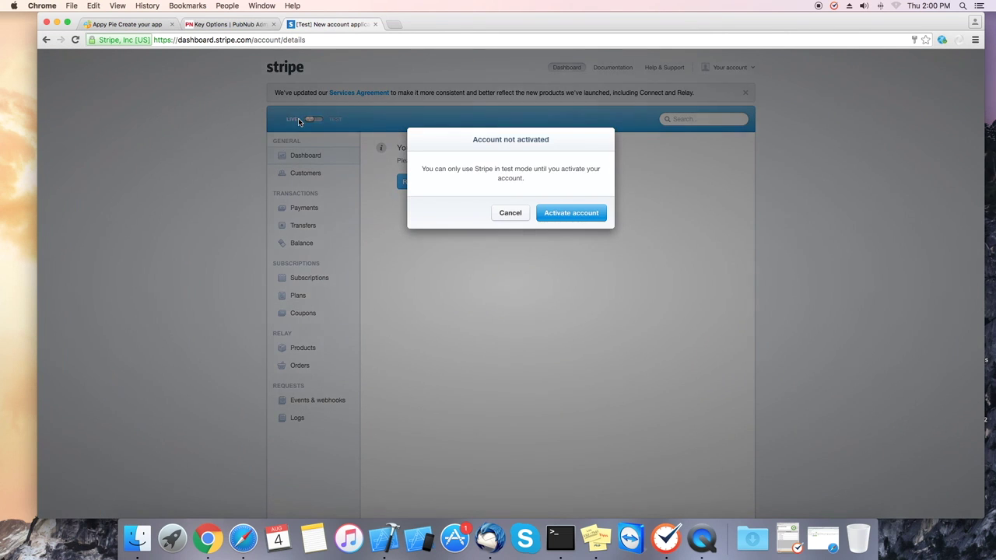
pyautogui.click(579, 215)
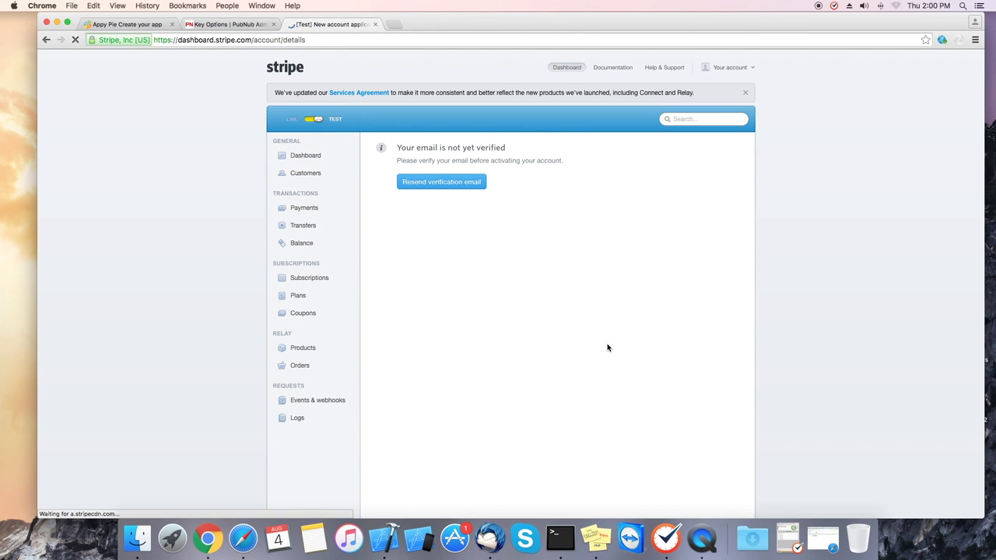
# - Retry live-mode activation, then resend and confirm the account's verification email
pyautogui.scroll(-1, 638, 358)
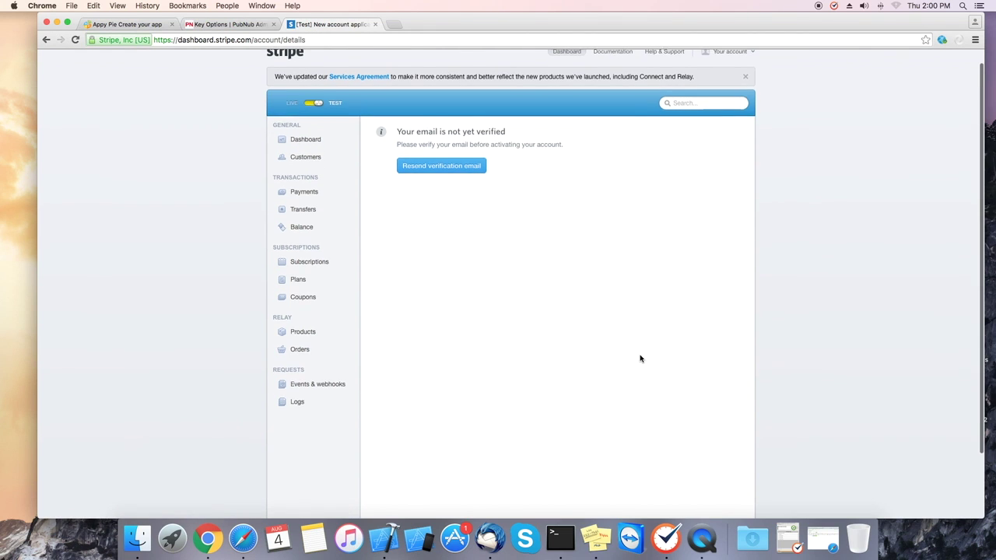
pyautogui.click(309, 108)
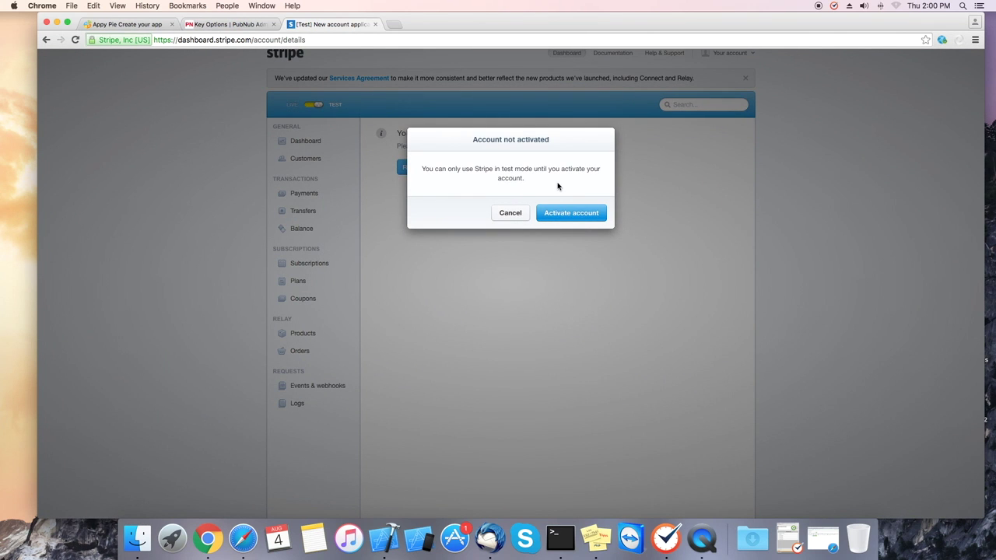
pyautogui.click(567, 213)
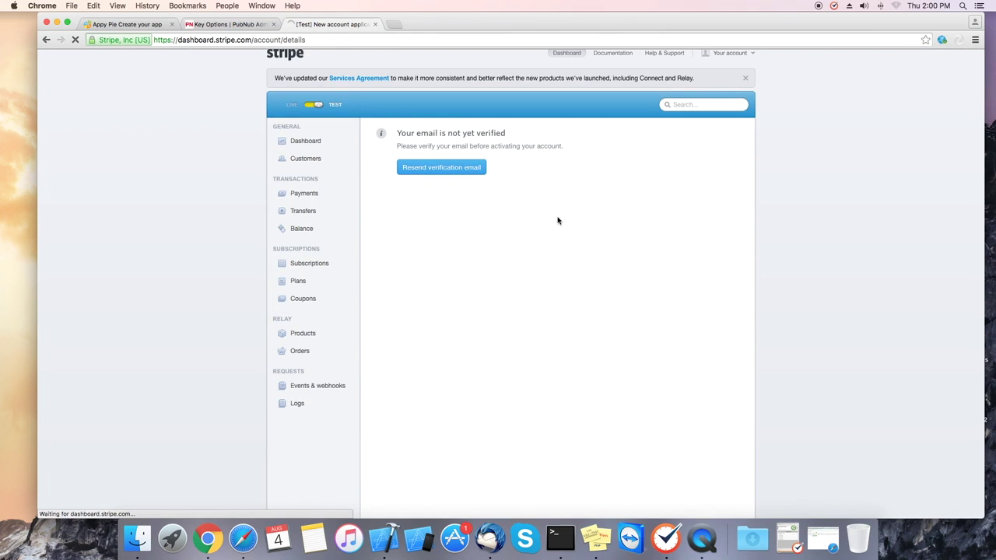
pyautogui.scroll(-1, 363, 159)
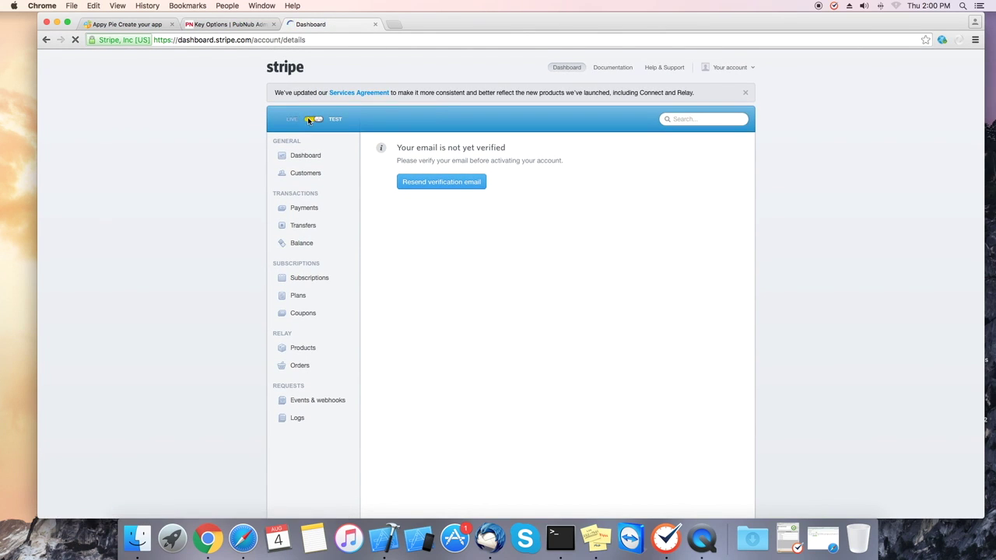
pyautogui.click(435, 188)
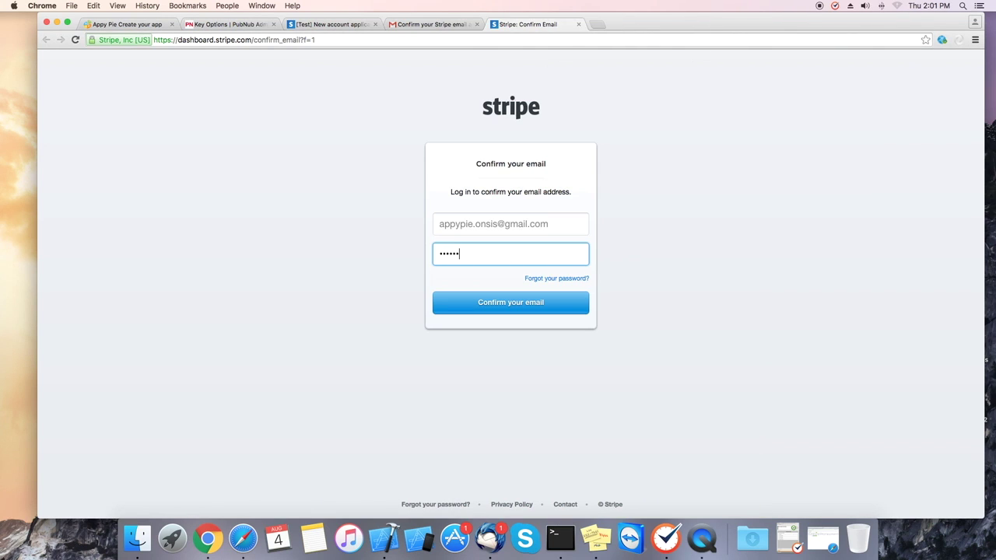
pyautogui.click(525, 302)
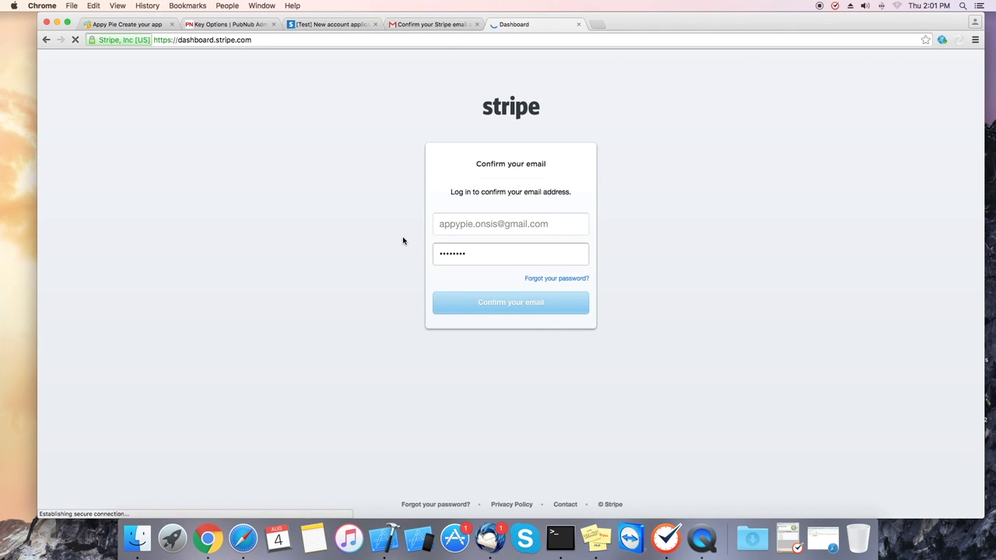
# - Switch to live mode again to review the account activation form, then close the Stripe tab
pyautogui.click(375, 25)
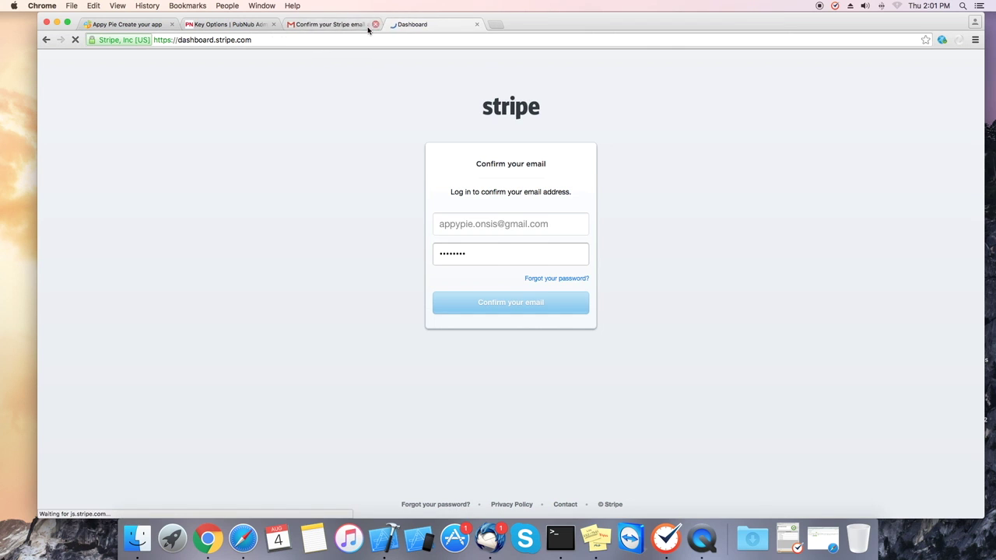
pyautogui.click(294, 119)
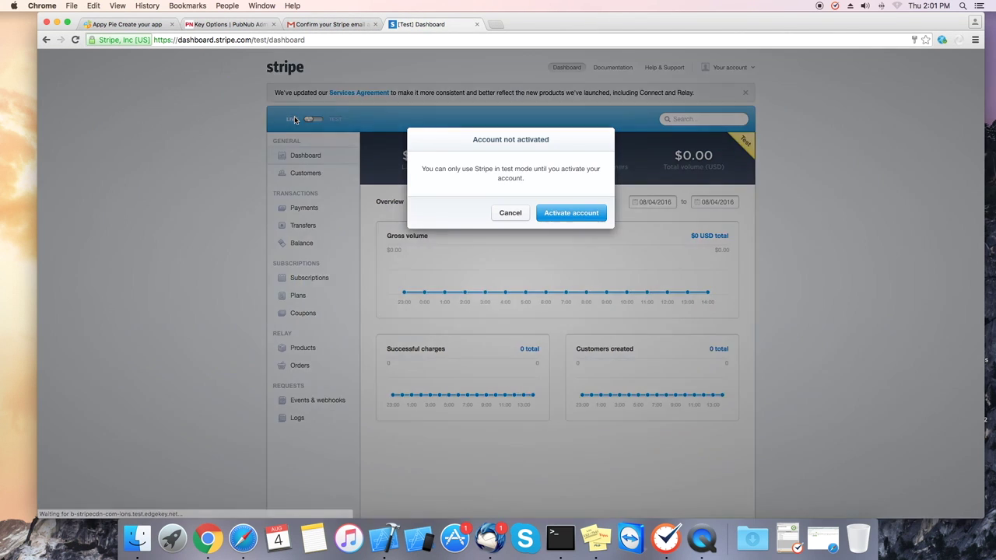
pyautogui.click(571, 217)
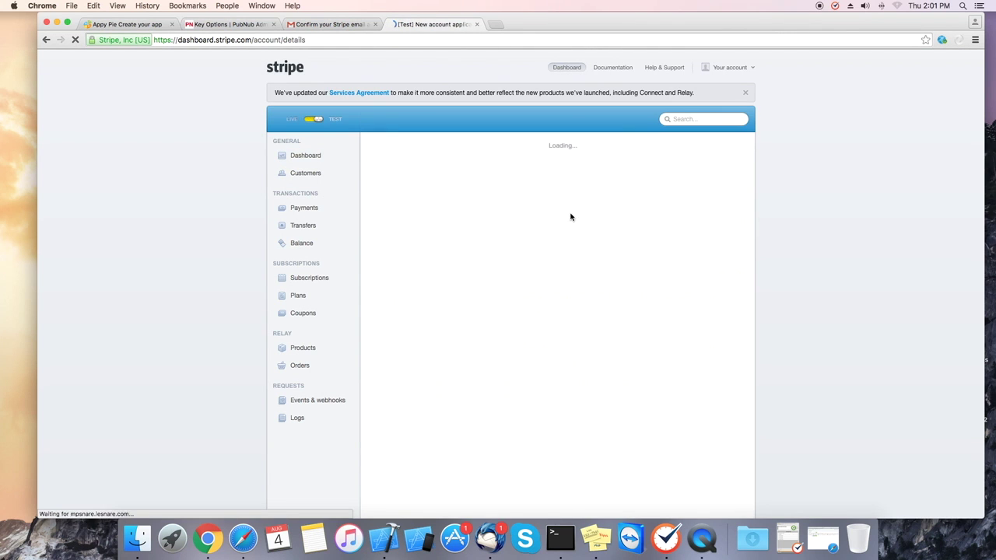
pyautogui.scroll(-2, 532, 298)
pyautogui.scroll(-3, 533, 298)
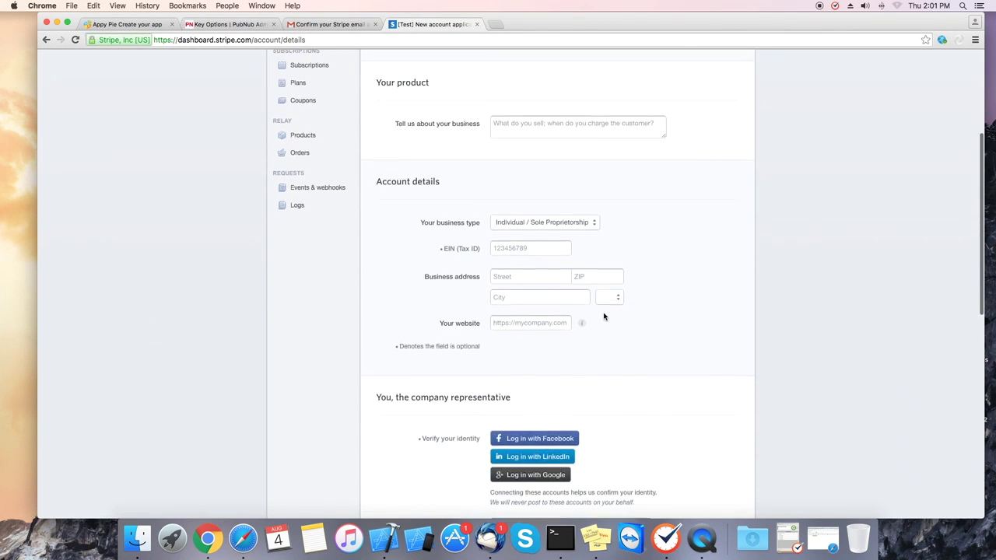
pyautogui.scroll(6, 600, 307)
pyautogui.scroll(-10, 674, 339)
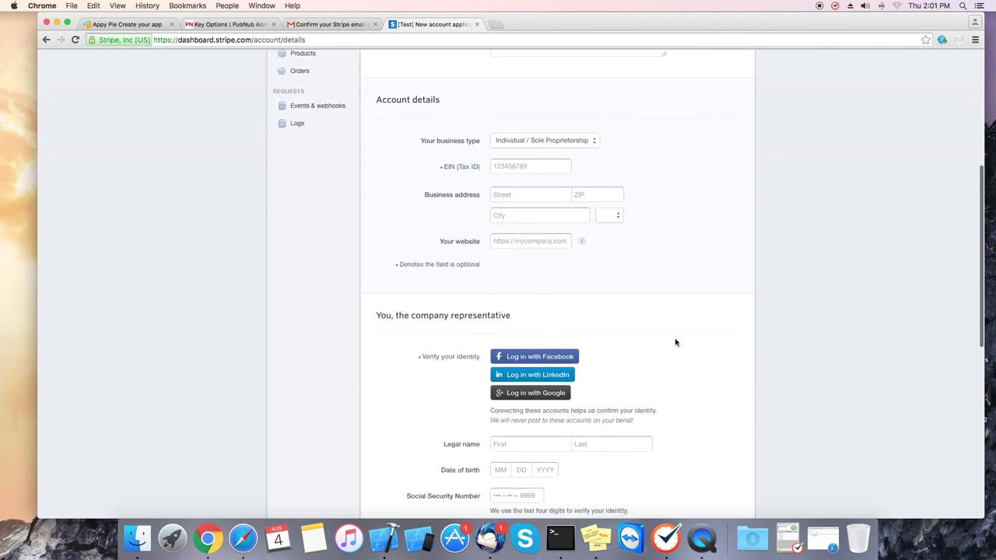
pyautogui.press('super+w')
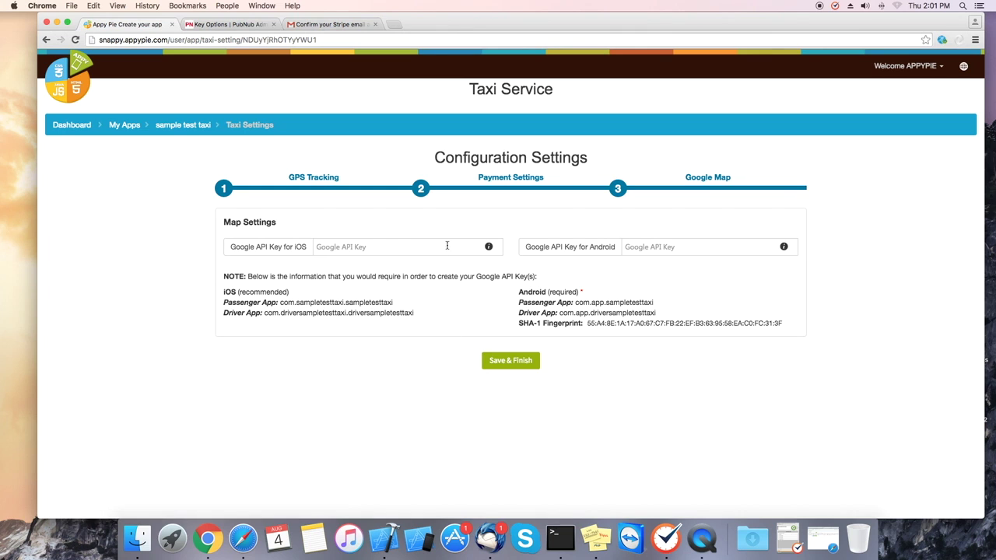
# - Open the Google API Key for iOS instructions and follow the Google Maps iOS link
pyautogui.click(489, 246)
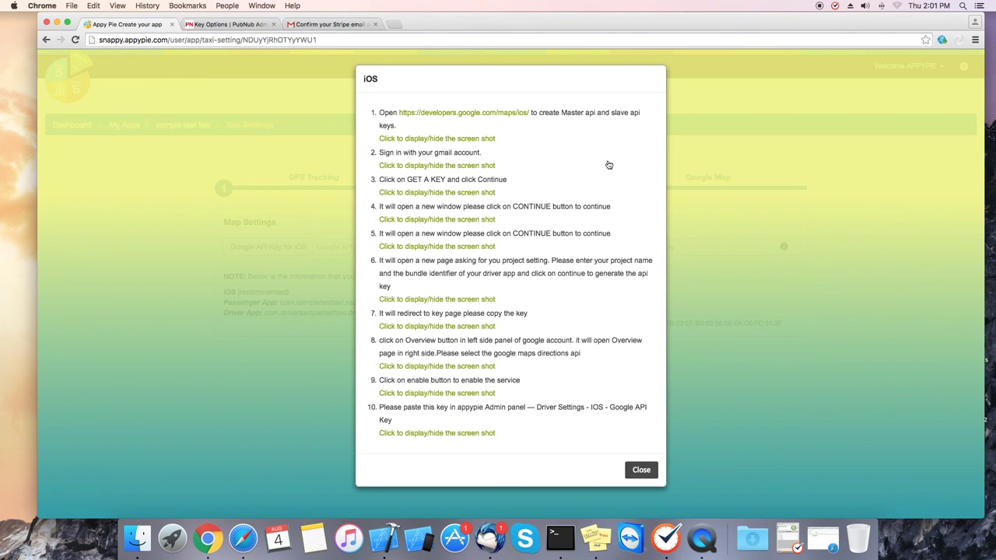
pyautogui.moveTo(396, 113); pyautogui.dragTo(410, 115)
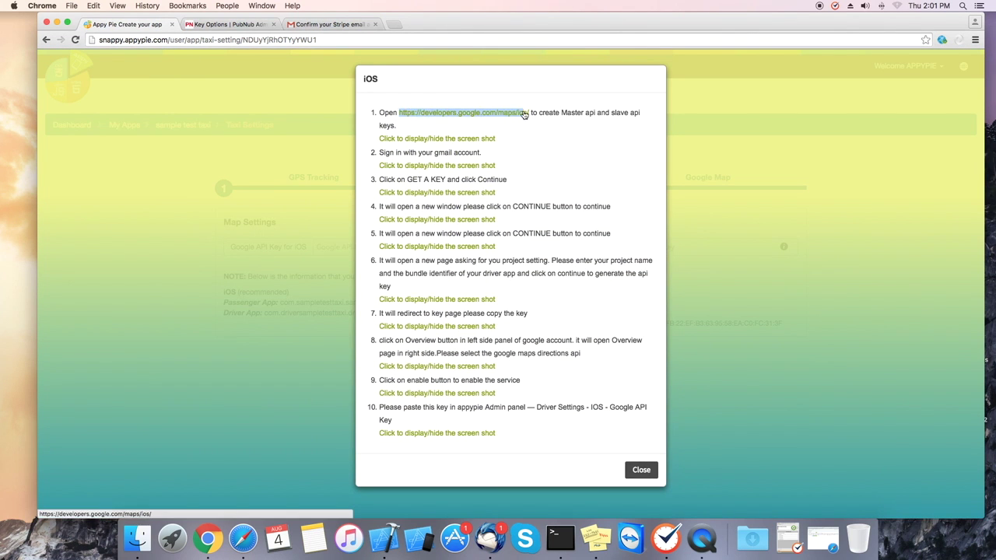
pyautogui.click(486, 114)
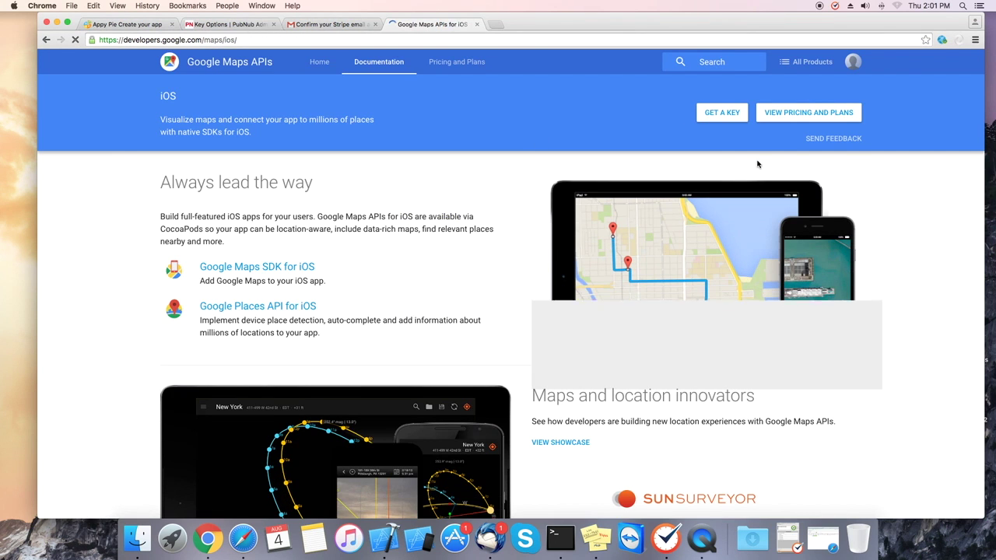
# - Request a Google Maps API key and accept the terms to create My Project
pyautogui.click(721, 113)
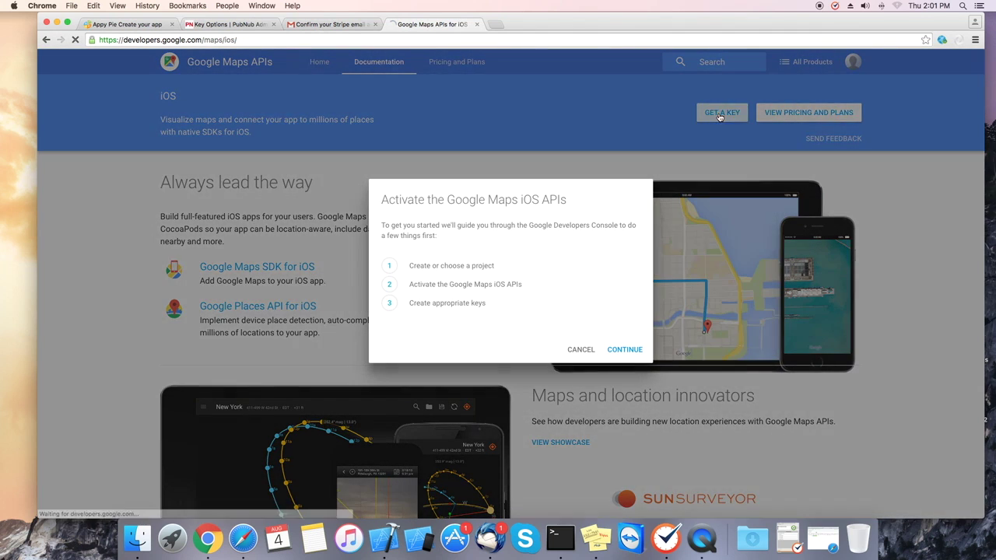
pyautogui.click(633, 350)
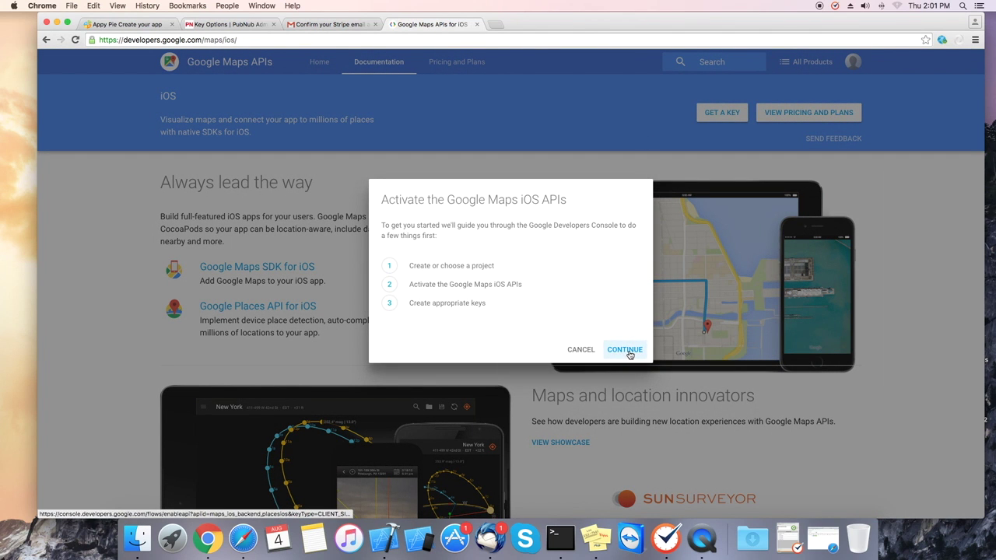
pyautogui.click(53, 223)
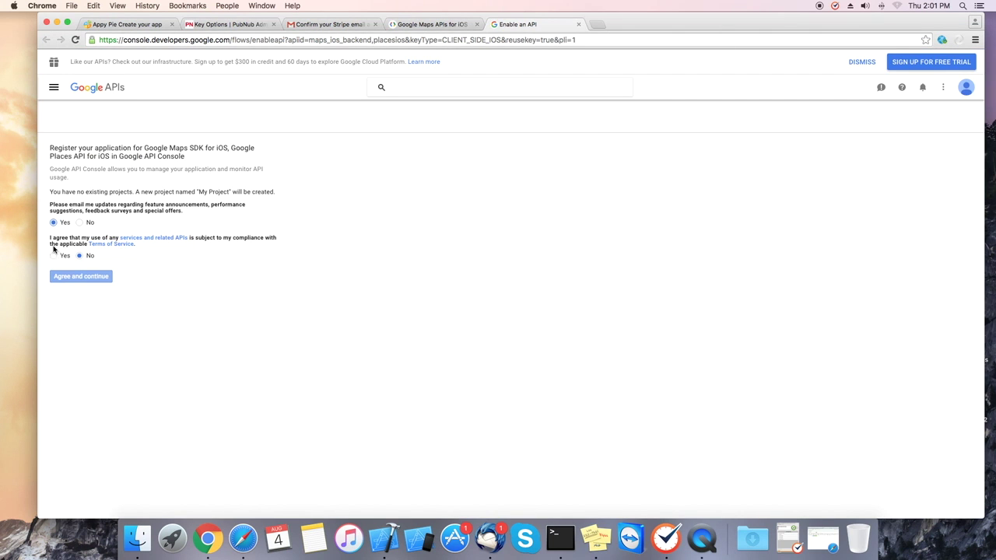
pyautogui.click(53, 255)
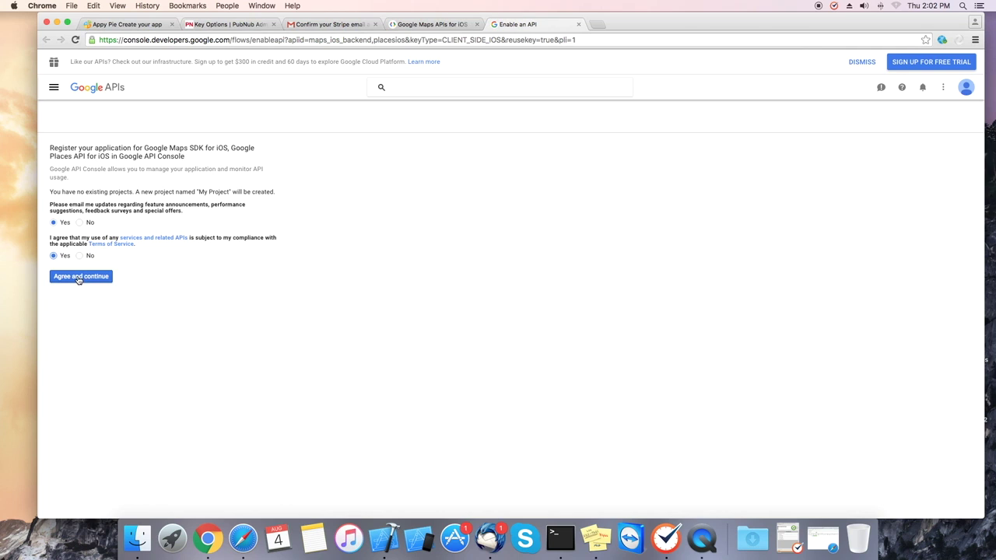
pyautogui.click(80, 278)
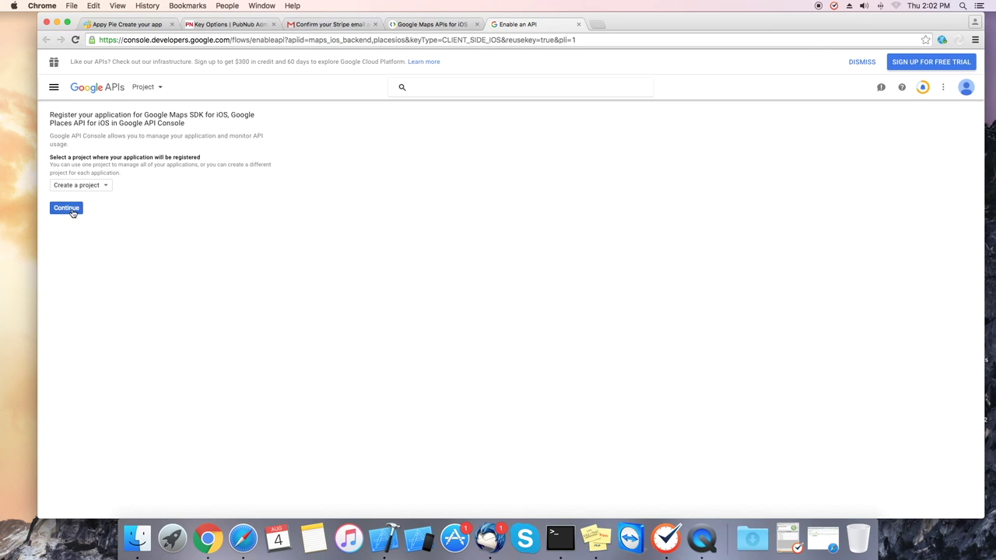
# - Bring up the Create iOS API key form with the key named 'iOS key 1'
pyautogui.click(68, 209)
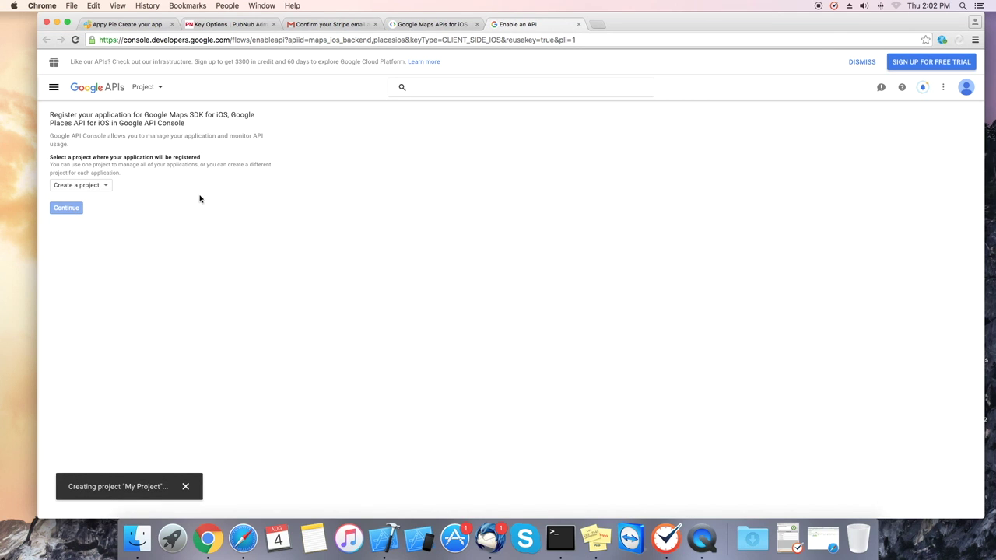
pyautogui.click(621, 46)
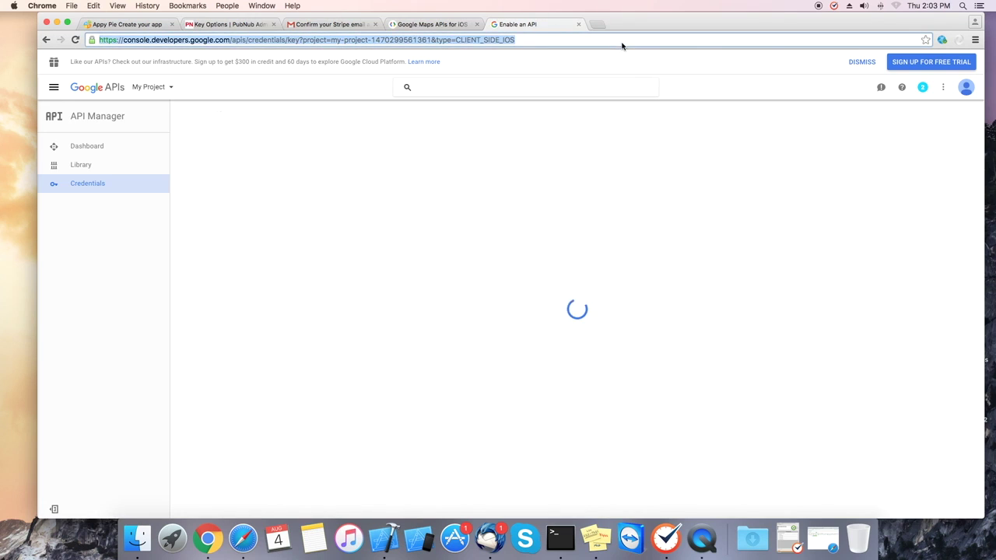
pyautogui.click(425, 358)
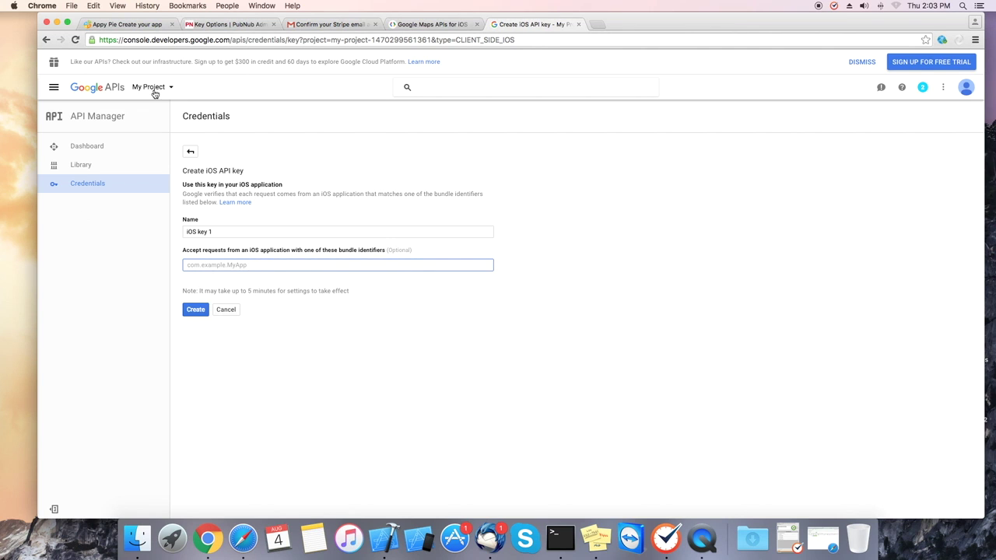
# - Add the Driver App bundle identifier to the iOS key restrictions and create iOS key 1
pyautogui.click(121, 26)
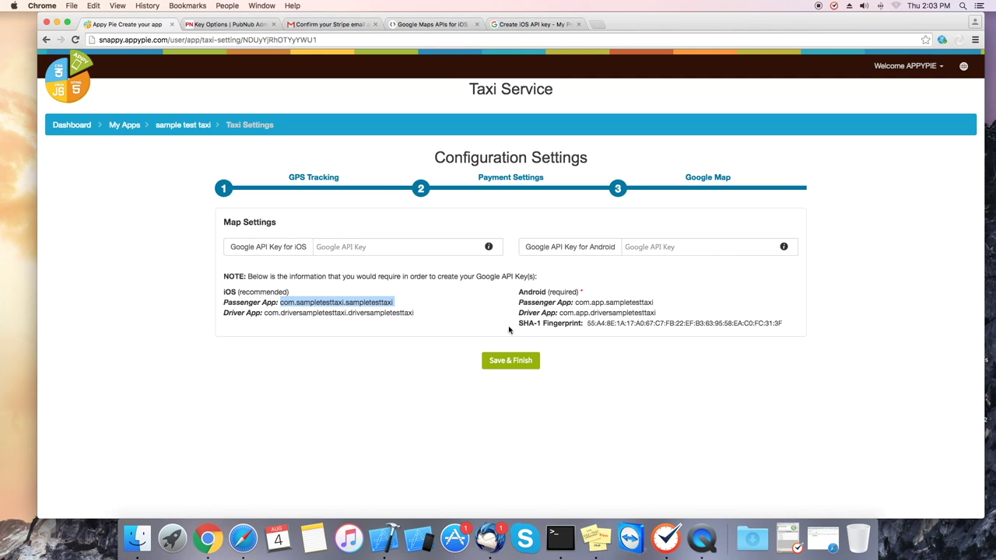
pyautogui.moveTo(266, 313); pyautogui.dragTo(416, 312)
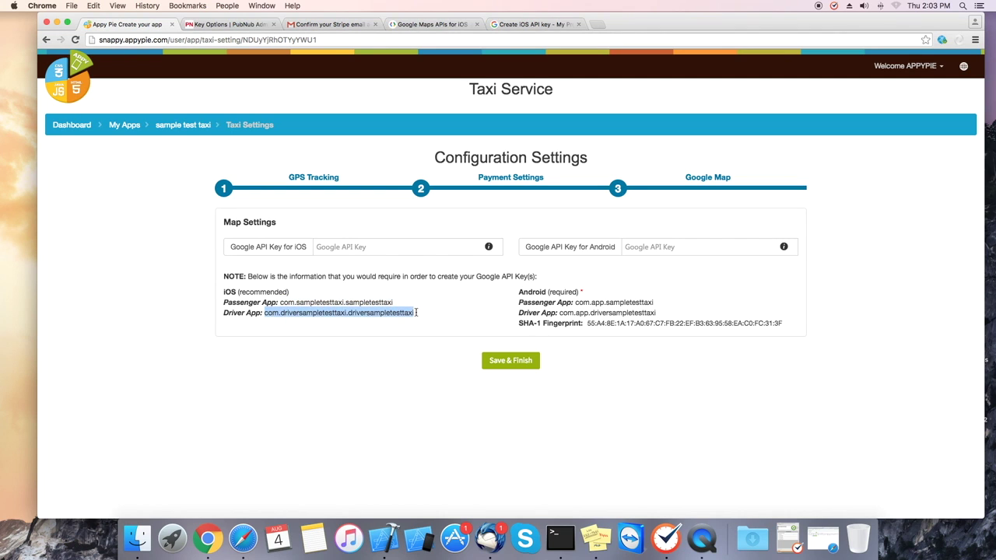
pyautogui.press('super+c')
pyautogui.click(531, 24)
pyautogui.press('super+v')
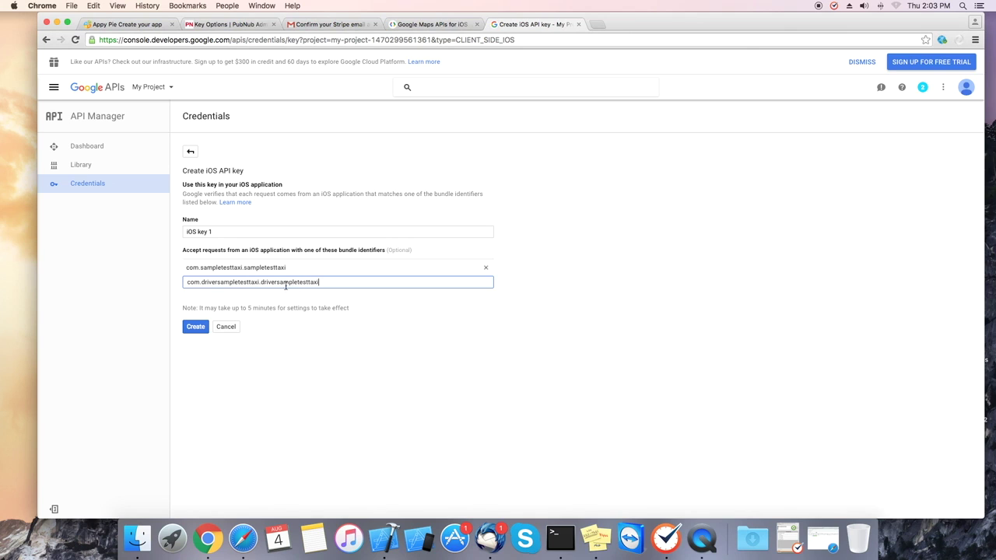
pyautogui.click(196, 328)
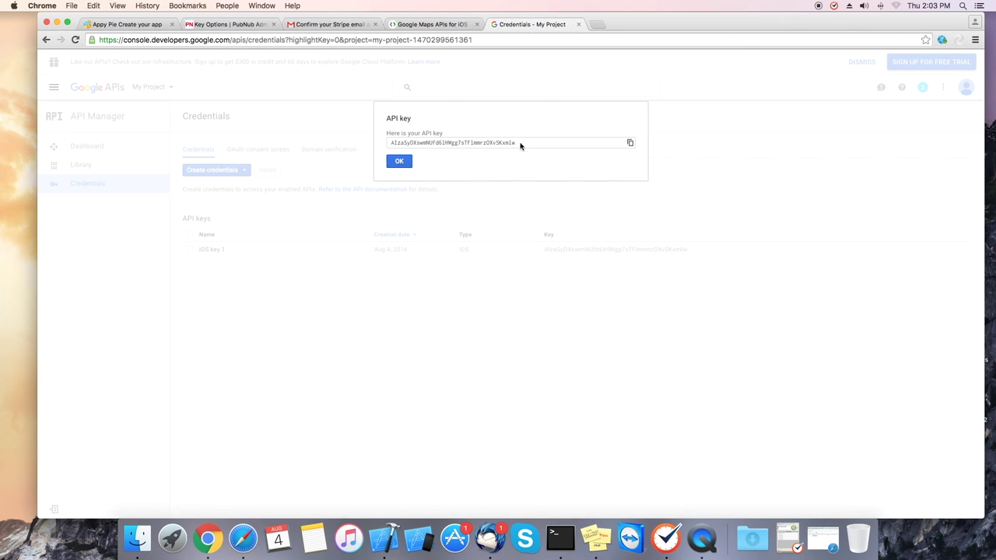
# - Paste the new iOS key into Appy Pie's iOS Google API Key field and dismiss the key notice
pyautogui.moveTo(532, 146); pyautogui.dragTo(418, 140)
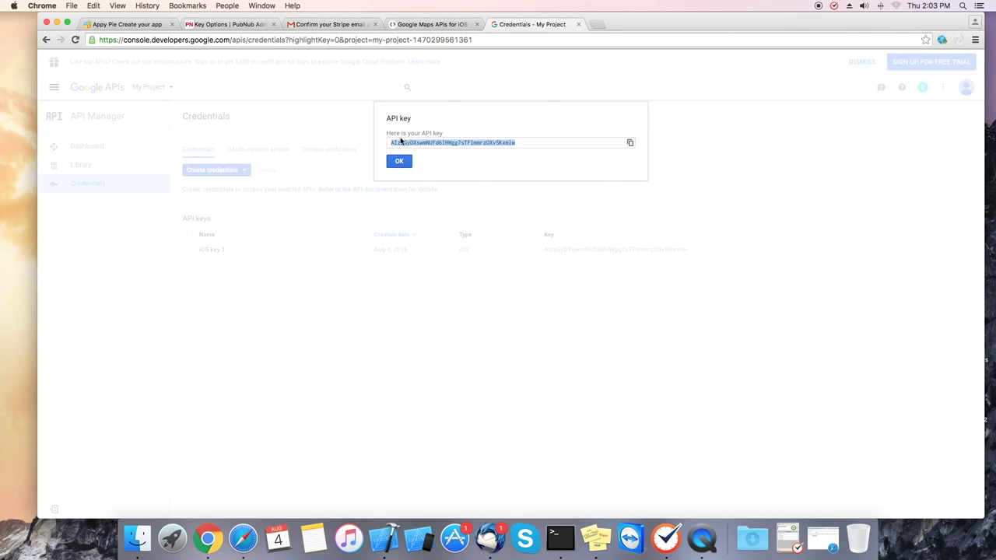
pyautogui.press('super+c')
pyautogui.click(128, 24)
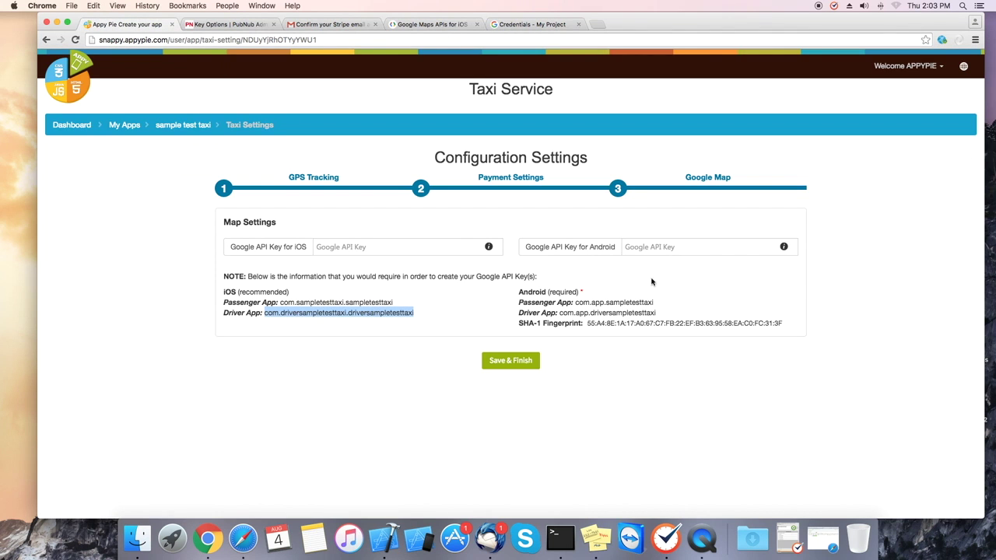
pyautogui.click(389, 246)
pyautogui.press('super+v')
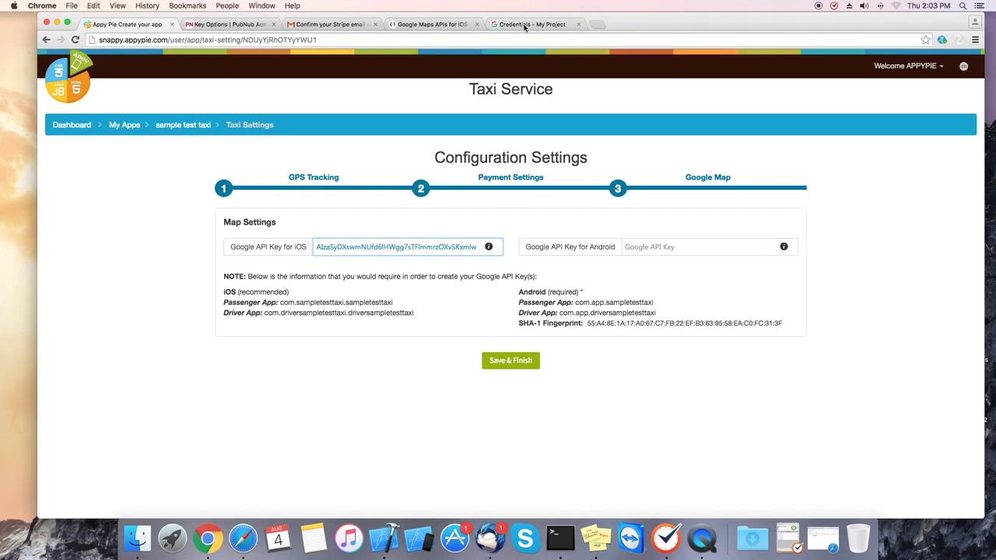
pyautogui.click(528, 24)
pyautogui.click(399, 161)
# - Enable the Google Maps Directions API from the API library
pyautogui.click(86, 146)
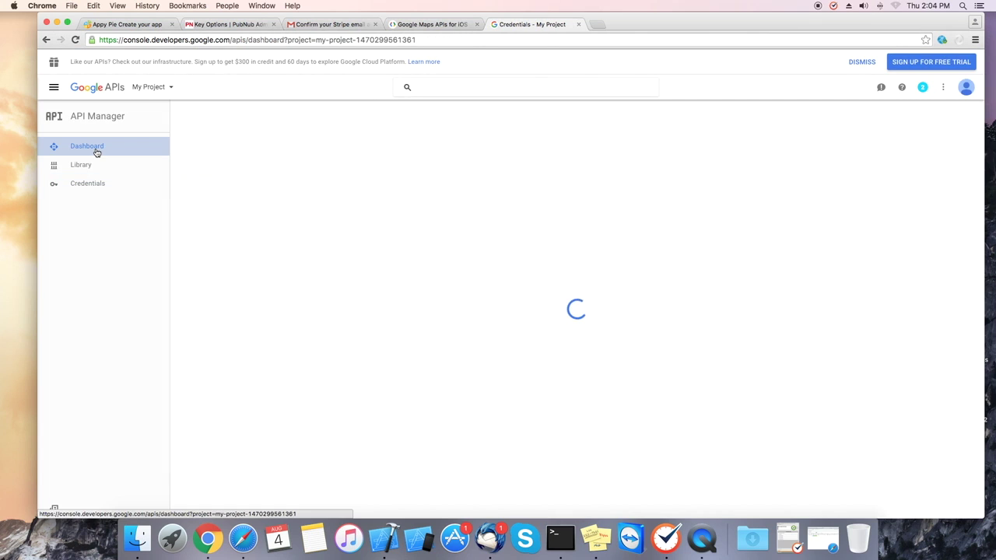
pyautogui.click(87, 165)
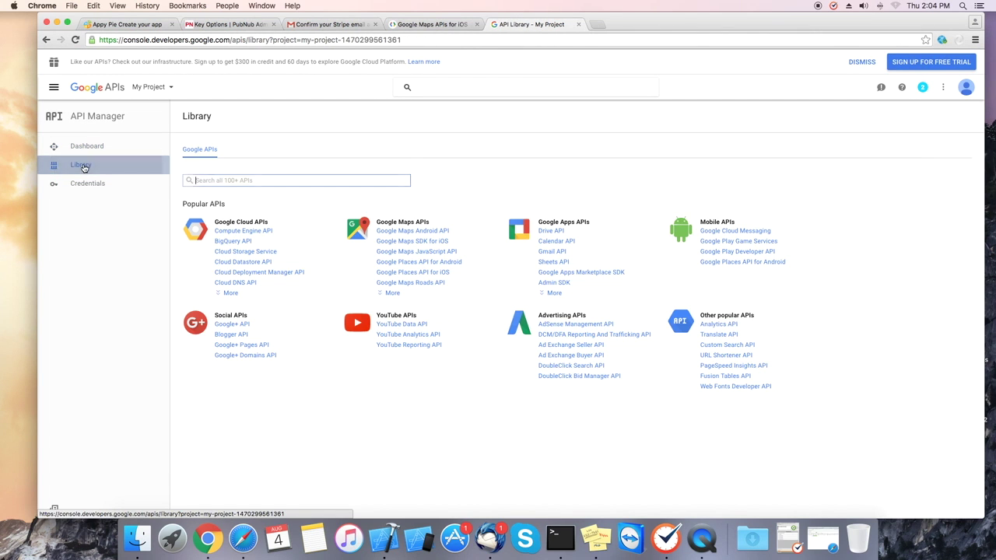
pyautogui.click(394, 292)
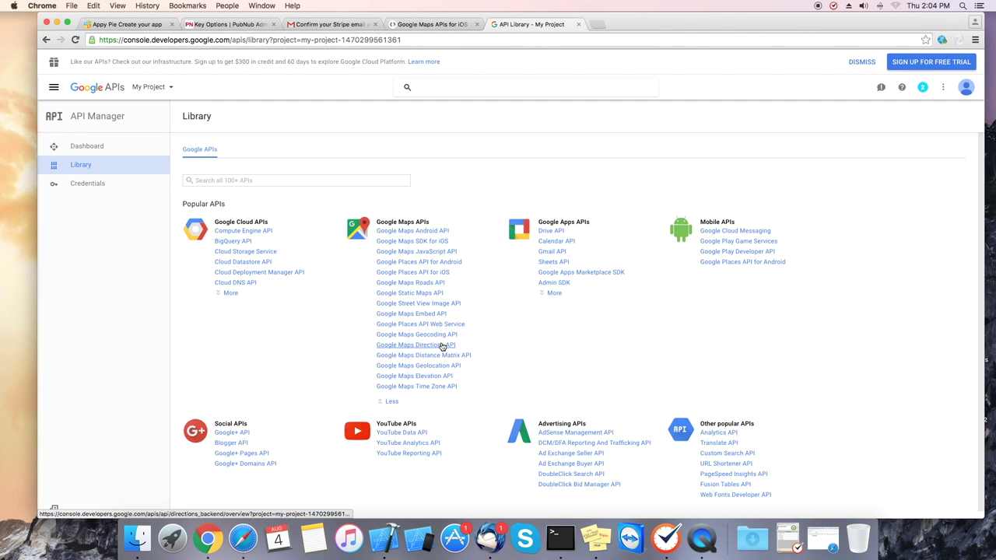
pyautogui.click(441, 346)
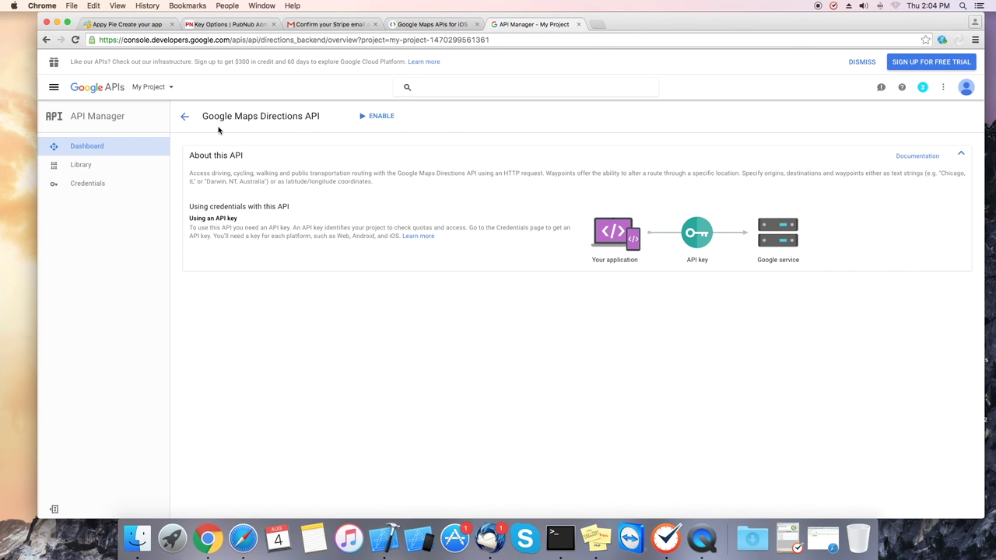
pyautogui.click(371, 118)
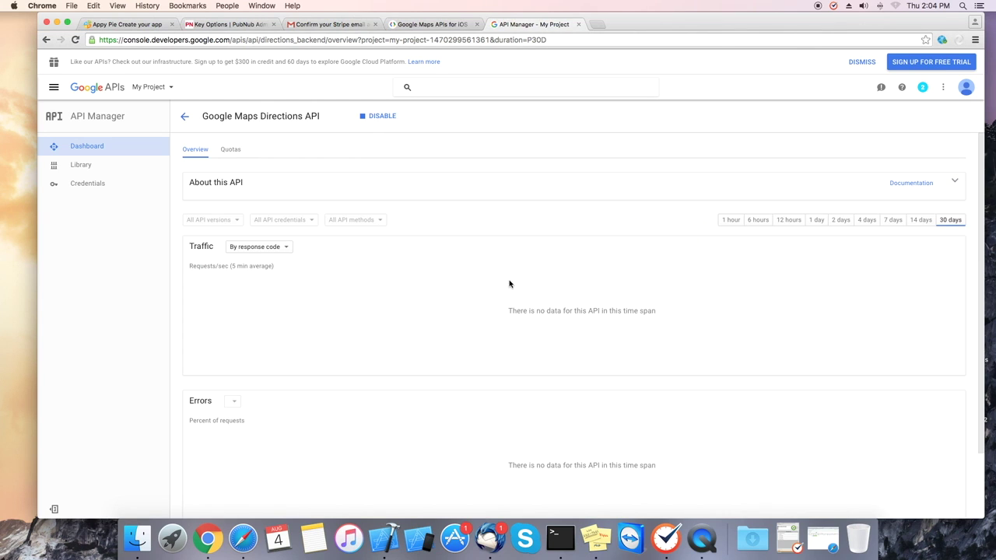
# - Enable the Google Maps Android API and start creating new credentials
pyautogui.press('super+bracketleft')
pyautogui.click(437, 231)
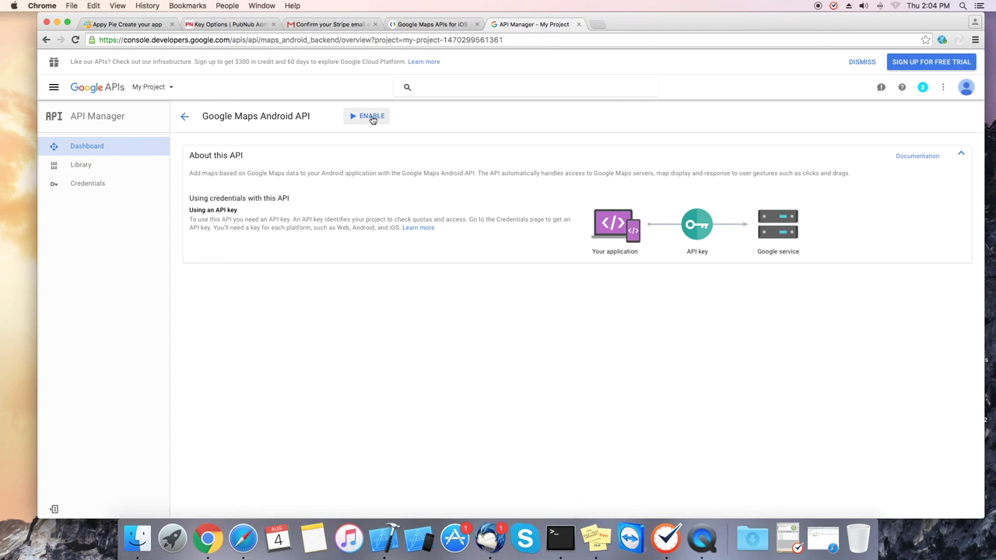
pyautogui.click(371, 117)
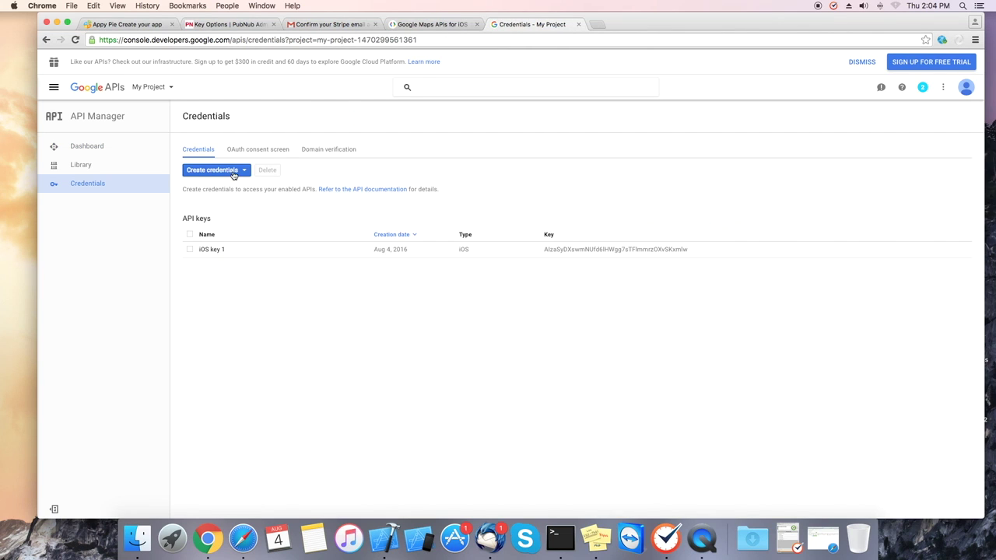
pyautogui.click(232, 172)
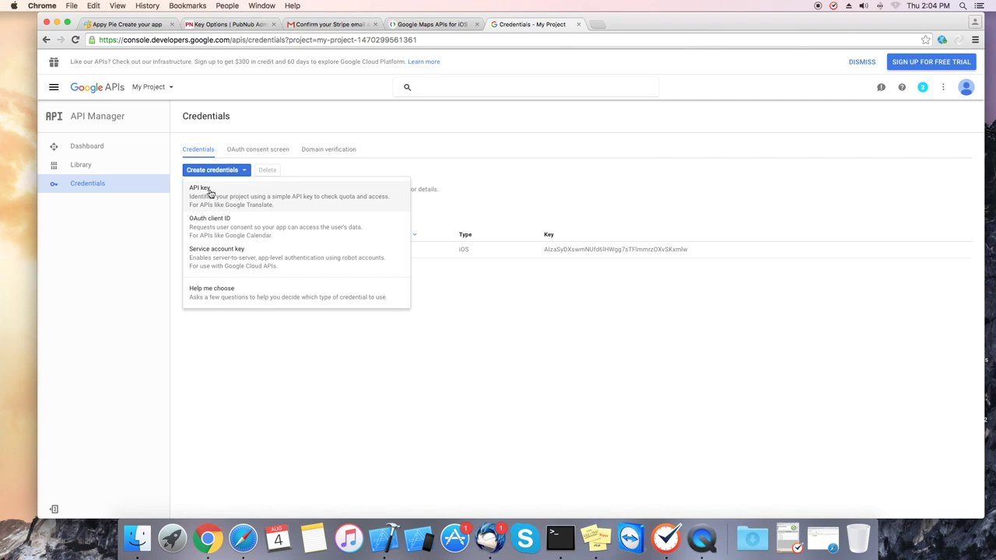
# - Create an Android-restricted API key with the passenger and driver package names
pyautogui.click(209, 193)
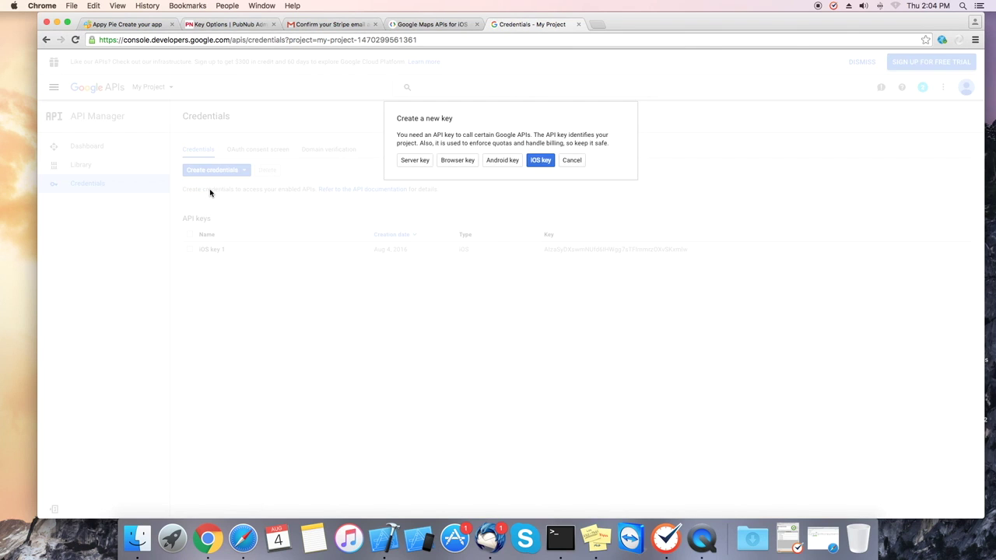
pyautogui.click(501, 160)
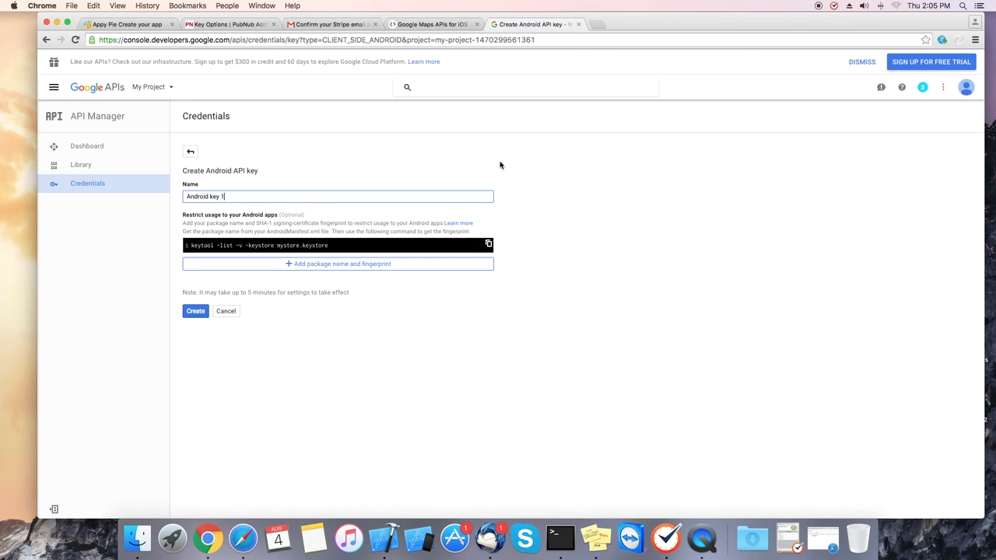
pyautogui.click(333, 264)
pyautogui.press('super+1')
pyautogui.moveTo(559, 312); pyautogui.dragTo(655, 312)
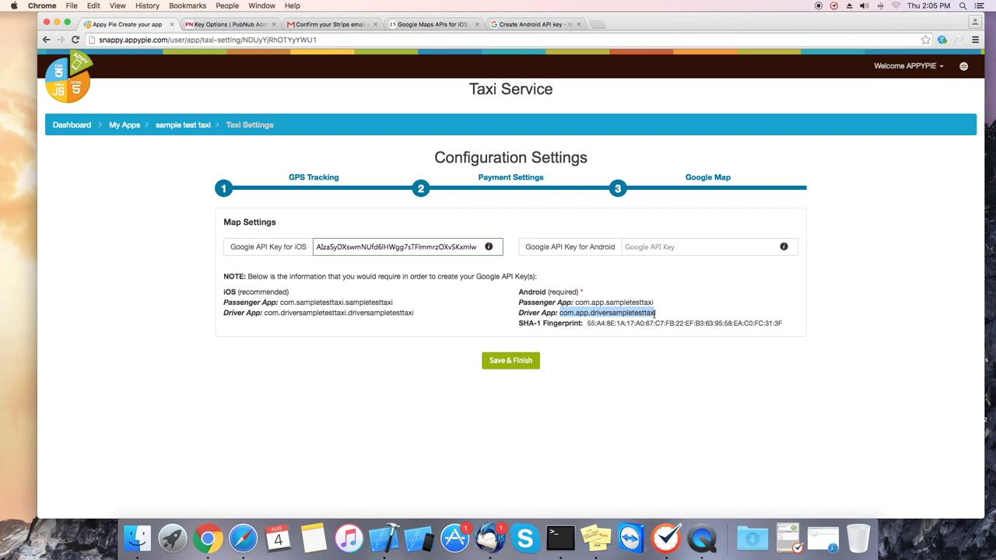
pyautogui.click(528, 26)
pyautogui.click(224, 289)
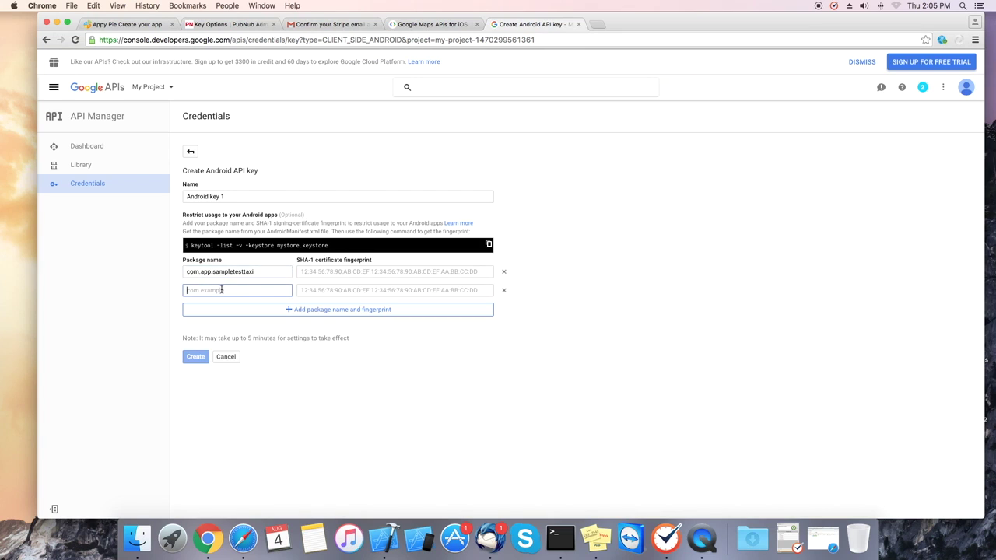
pyautogui.press('super+v')
# - Add the app's SHA-1 fingerprint to both package rows and create the Android key
pyautogui.click(143, 25)
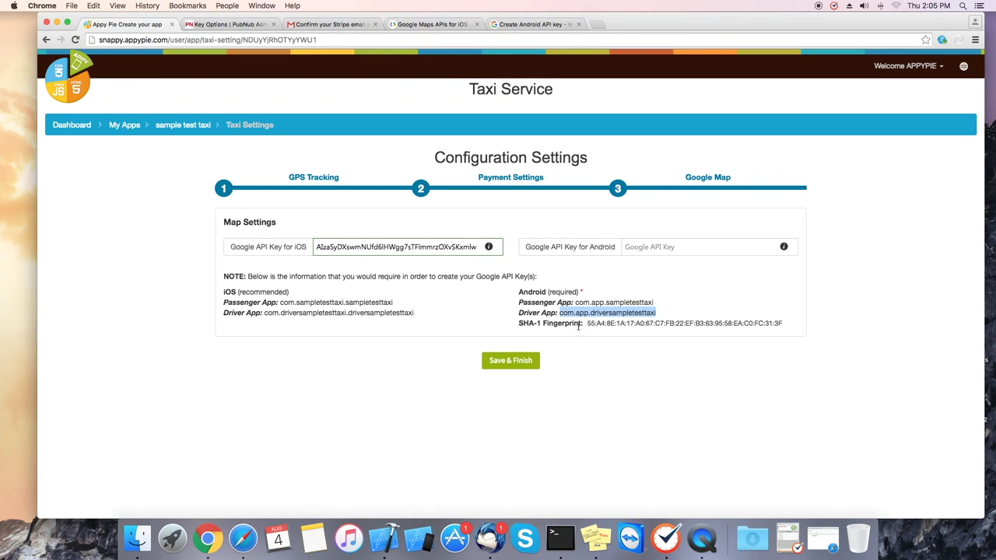
pyautogui.moveTo(587, 323); pyautogui.dragTo(714, 329)
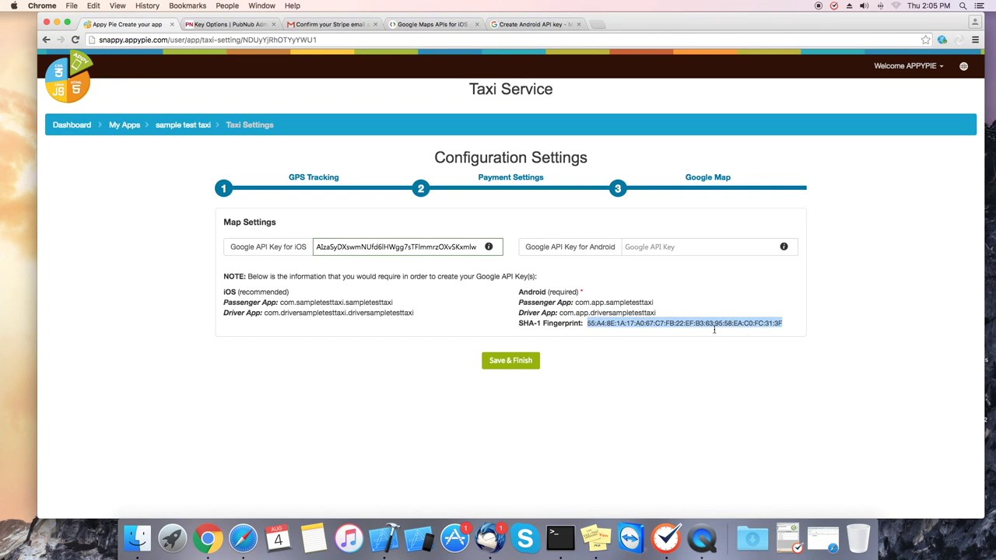
pyautogui.click(782, 327)
pyautogui.moveTo(587, 323); pyautogui.dragTo(783, 326)
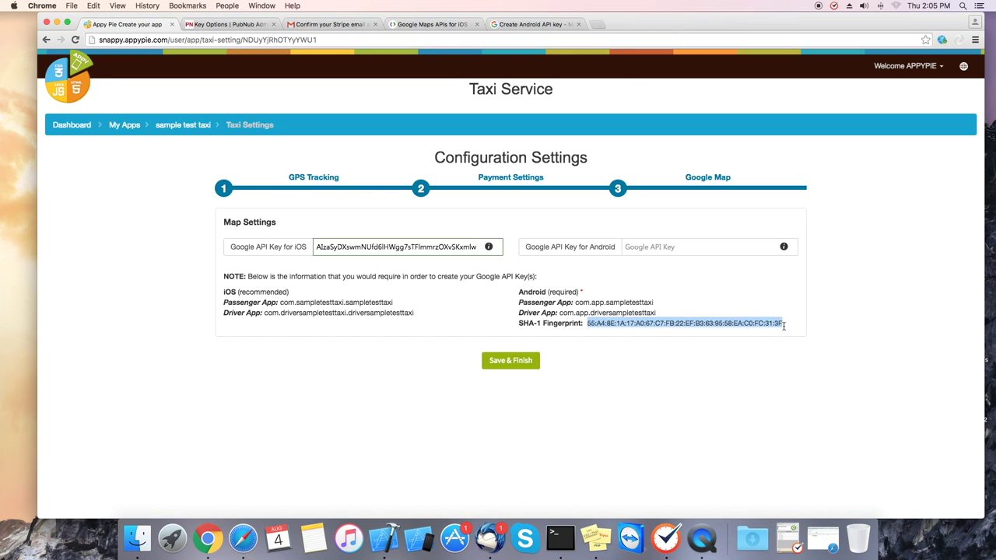
pyautogui.click(529, 24)
pyautogui.click(351, 275)
pyautogui.press('super+v')
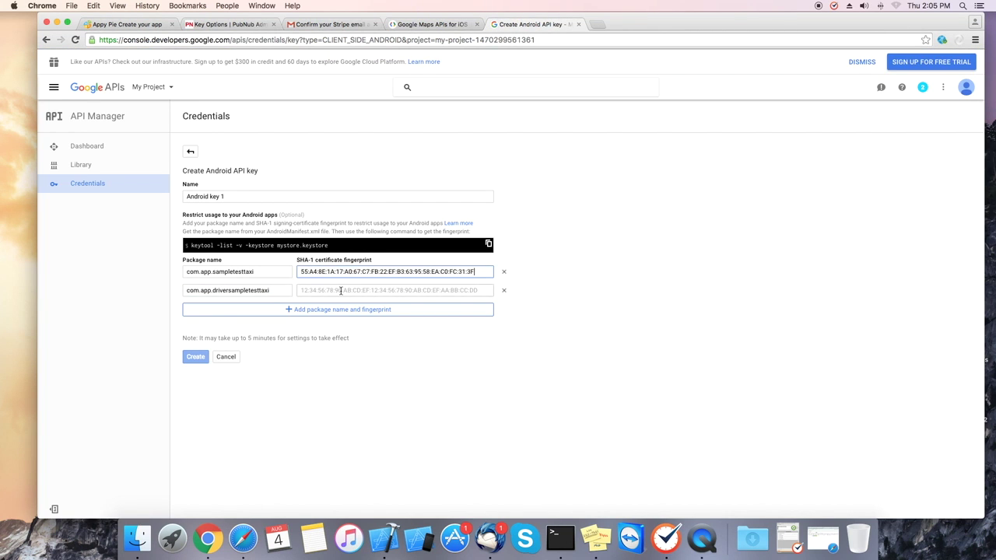
pyautogui.click(343, 290)
pyautogui.press('super+v')
pyautogui.click(196, 357)
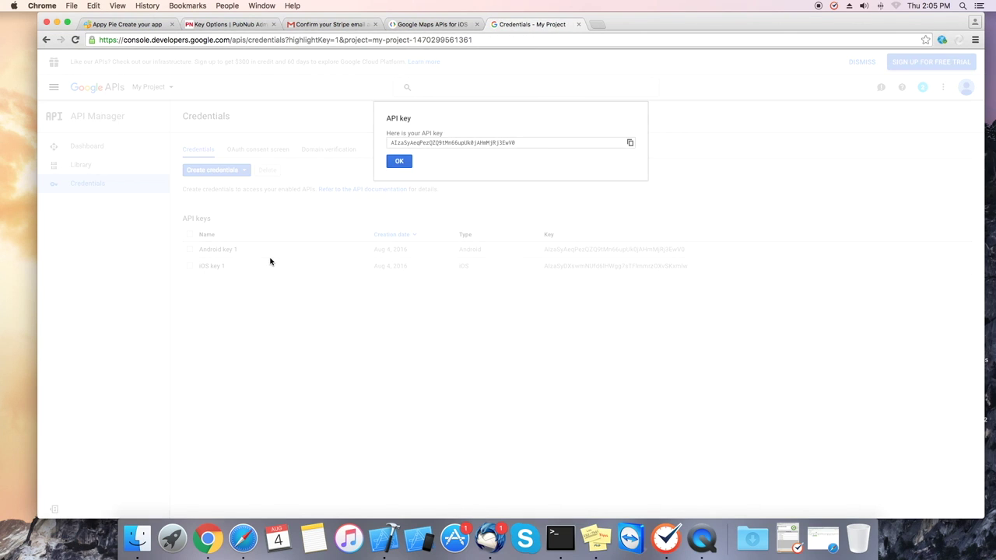
# - Paste the Android key into Appy Pie's Google API Key for Android and Save & Finish
pyautogui.moveTo(514, 145); pyautogui.dragTo(383, 142)
pyautogui.click(138, 28)
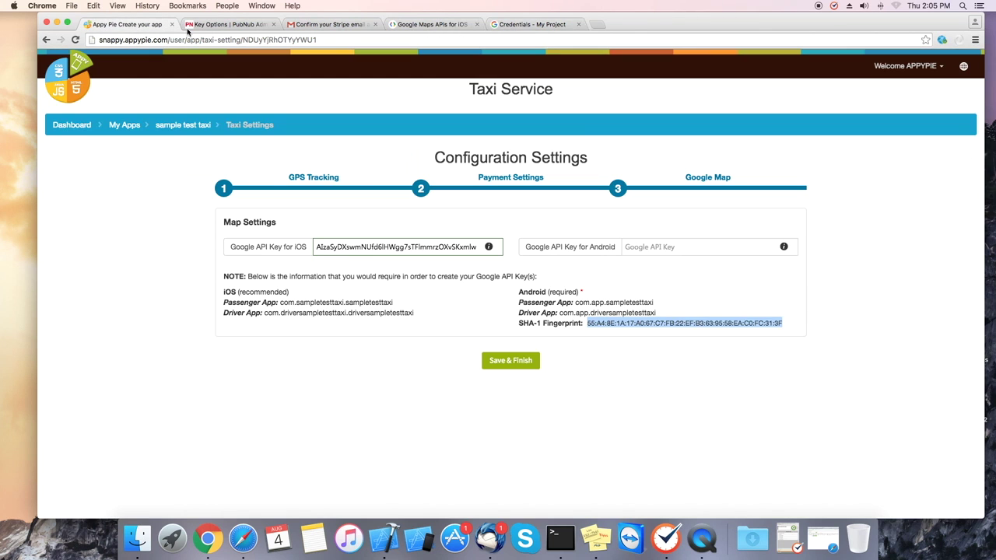
pyautogui.click(673, 247)
pyautogui.press('cmd+v')
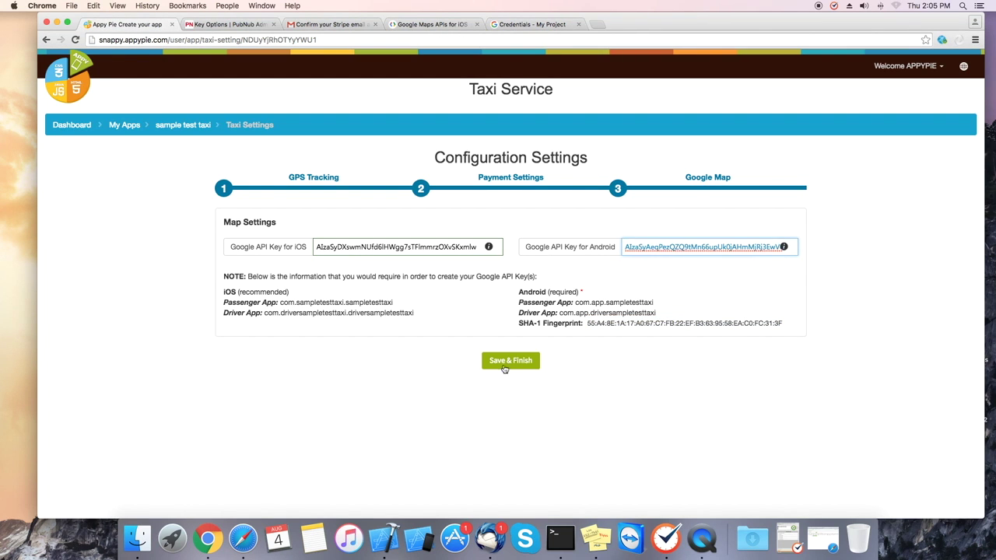
pyautogui.click(510, 363)
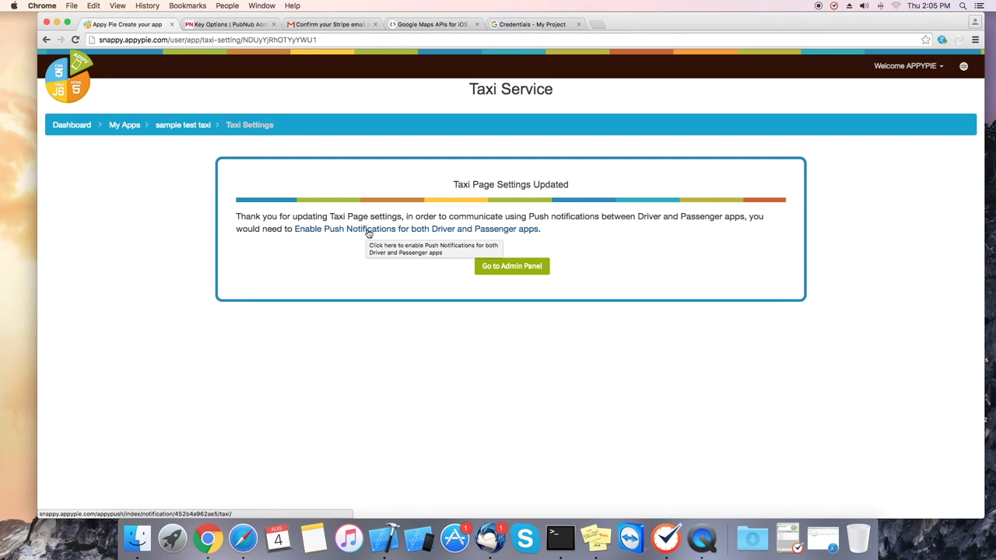
# - Enable Push Notifications, view then close the APN certificate tutorial, and return to sample test taxi
pyautogui.click(367, 232)
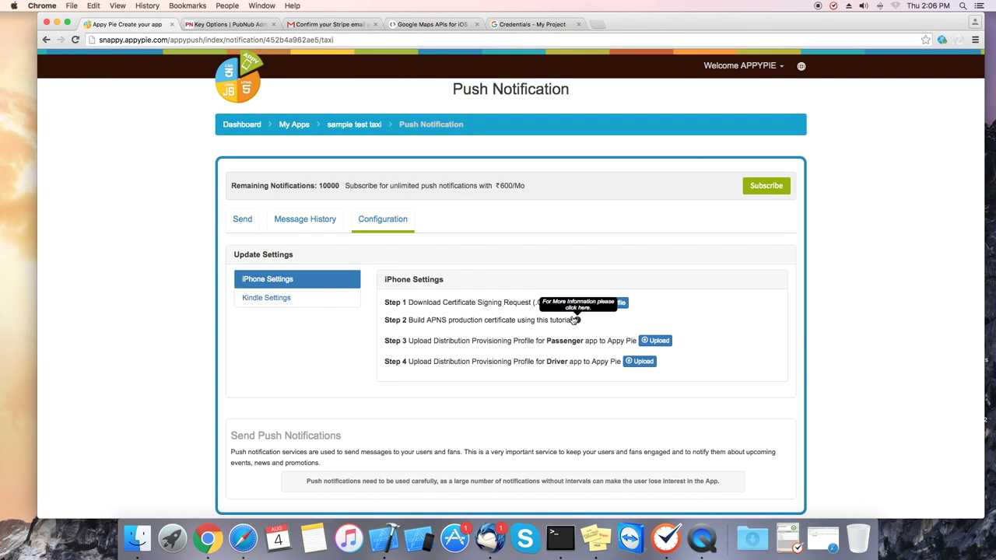
pyautogui.click(576, 320)
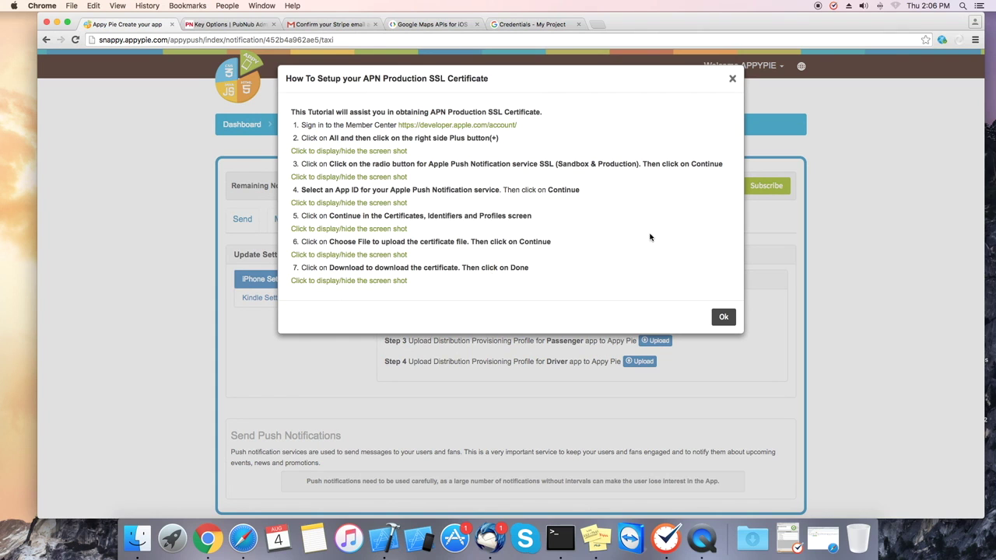
pyautogui.click(732, 79)
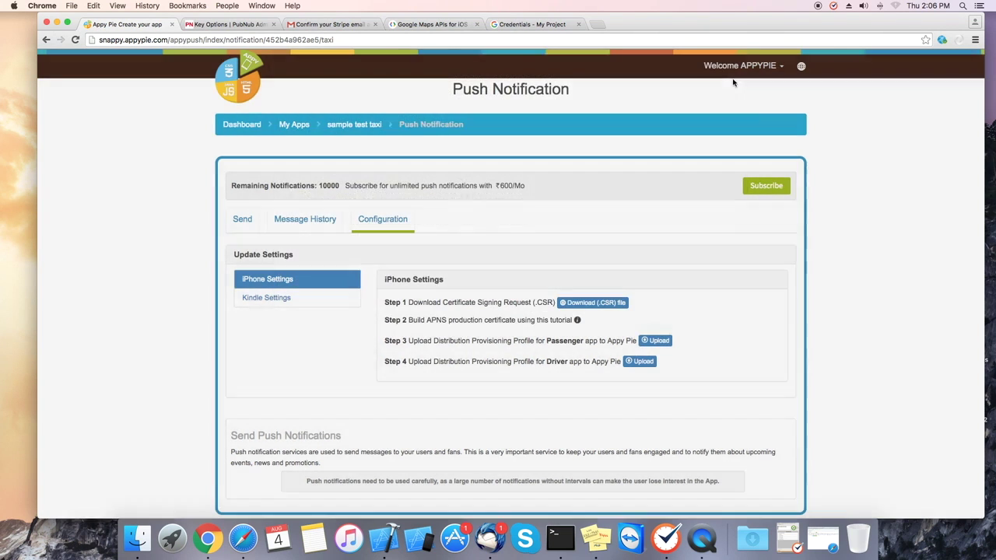
pyautogui.click(353, 124)
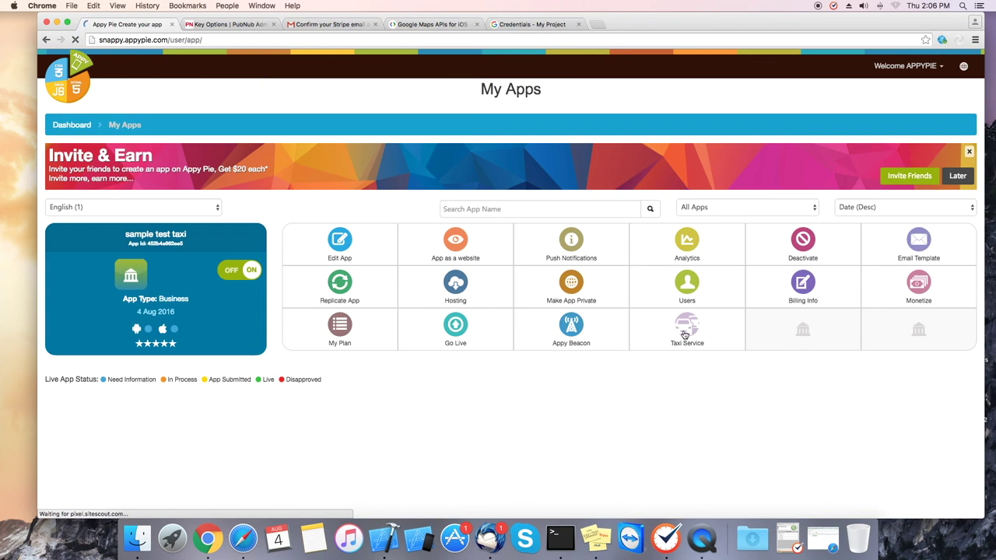
# - Re-save the Taxi Service GPS tracking, payment and map settings, then enter the admin panel
pyautogui.click(685, 330)
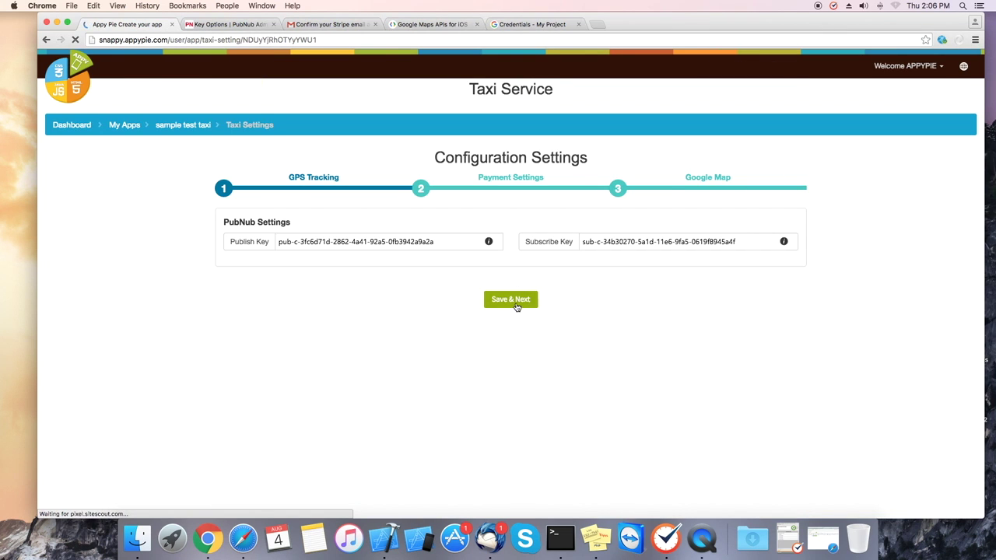
pyautogui.click(520, 301)
pyautogui.click(519, 338)
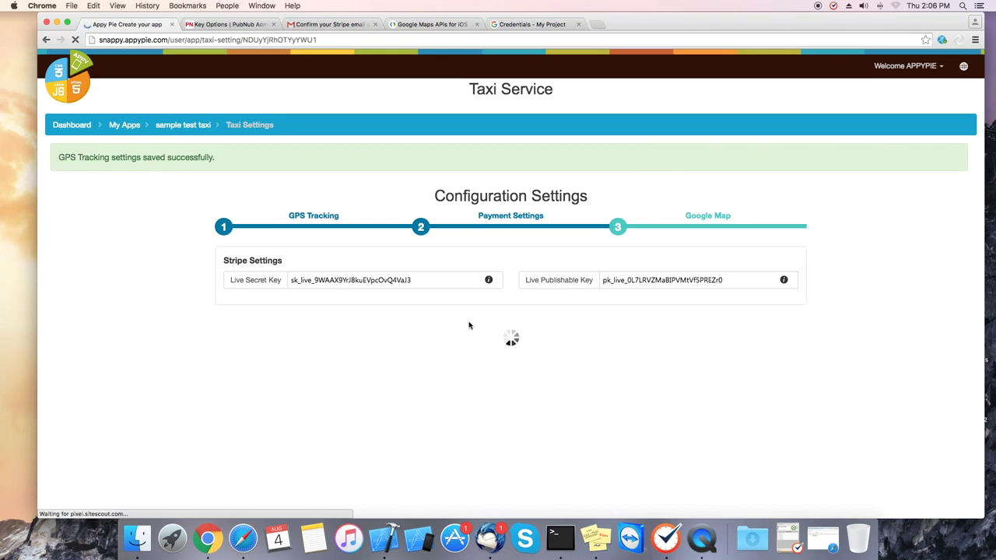
pyautogui.click(528, 399)
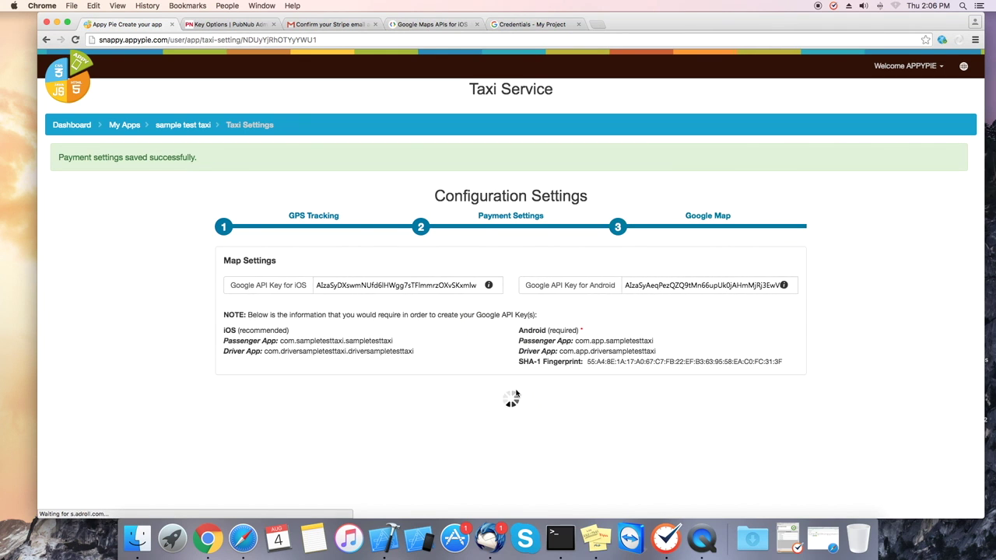
pyautogui.click(525, 305)
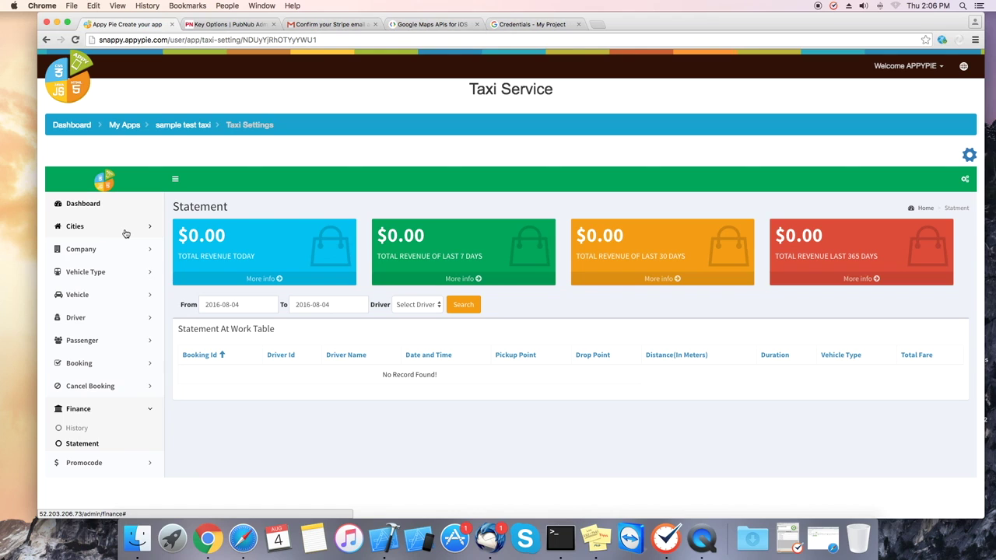
# - Add the city 'New york' under United States, New York in Manage City
pyautogui.click(120, 227)
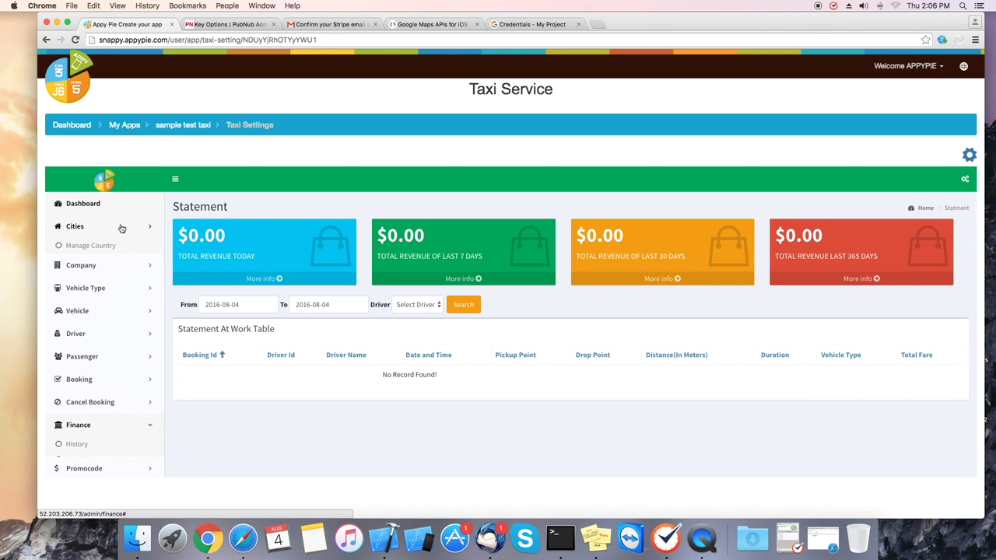
pyautogui.click(85, 277)
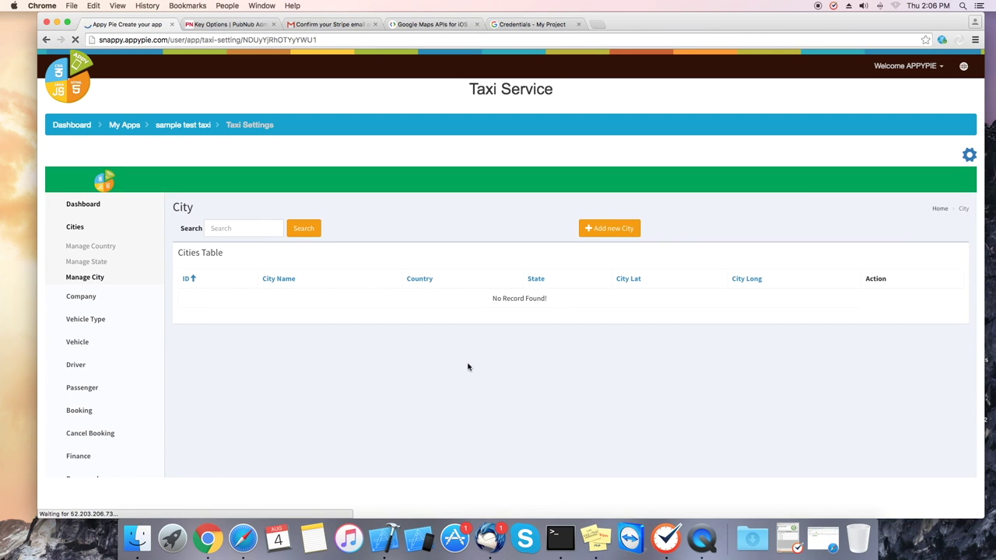
pyautogui.click(605, 228)
pyautogui.click(333, 280)
pyautogui.click(333, 408)
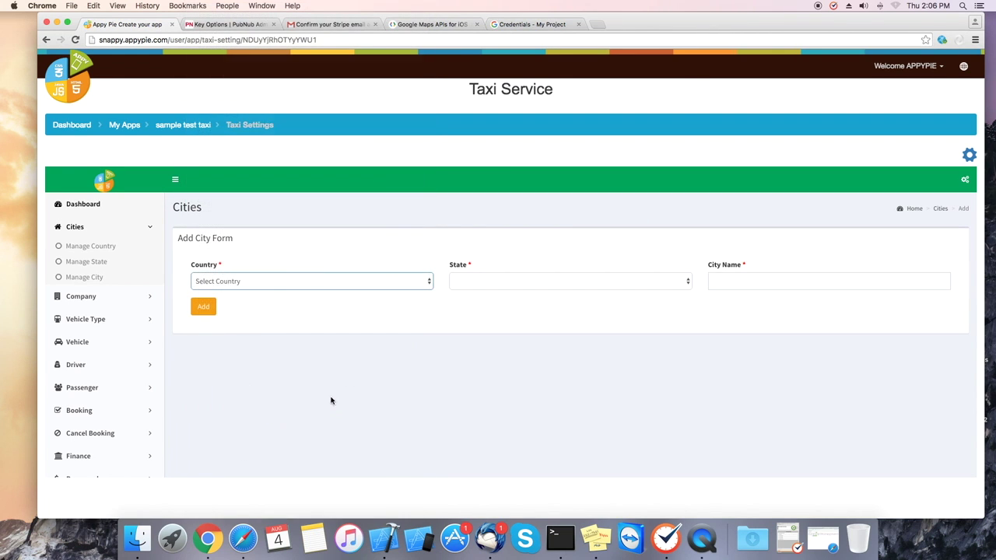
pyautogui.click(540, 286)
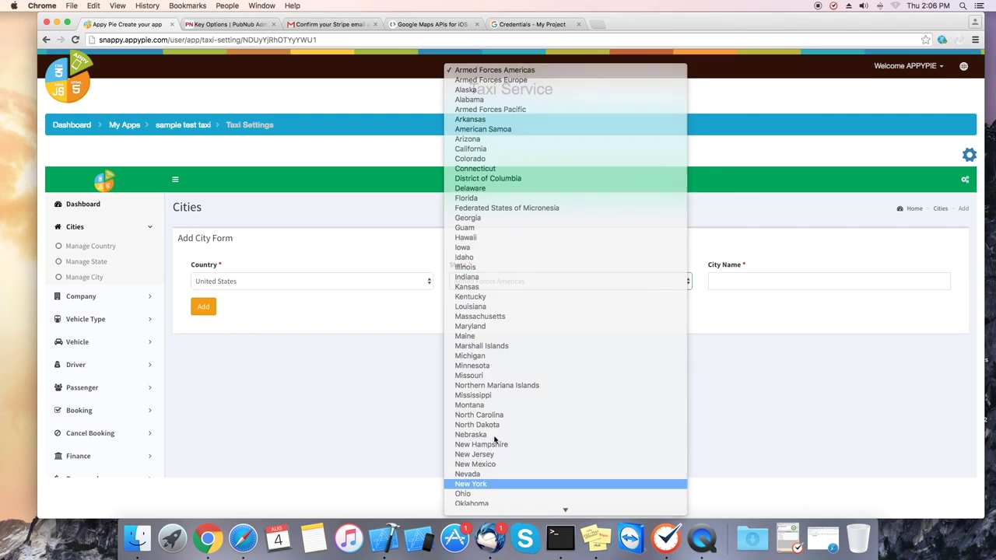
pyautogui.click(521, 487)
pyautogui.click(742, 284)
pyautogui.write('New york')
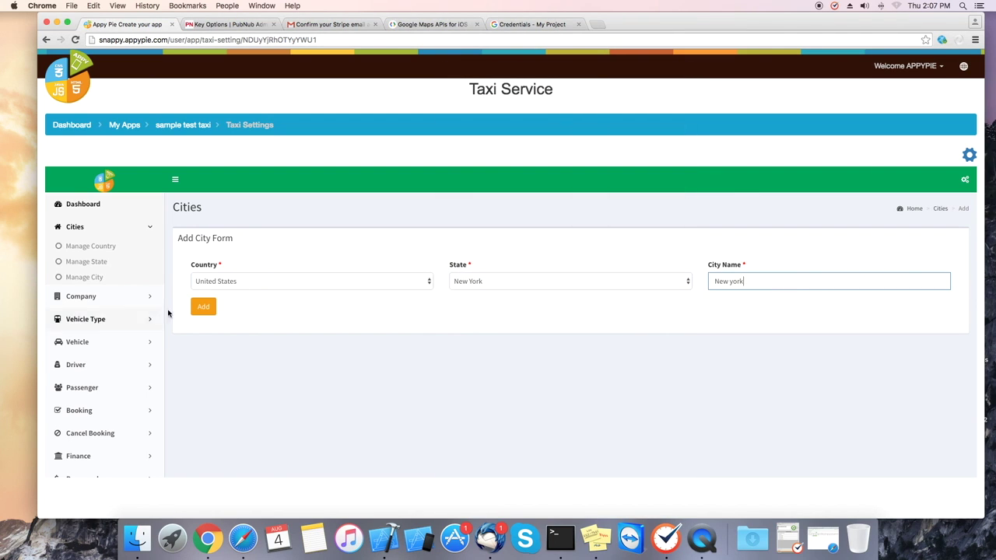
pyautogui.click(203, 306)
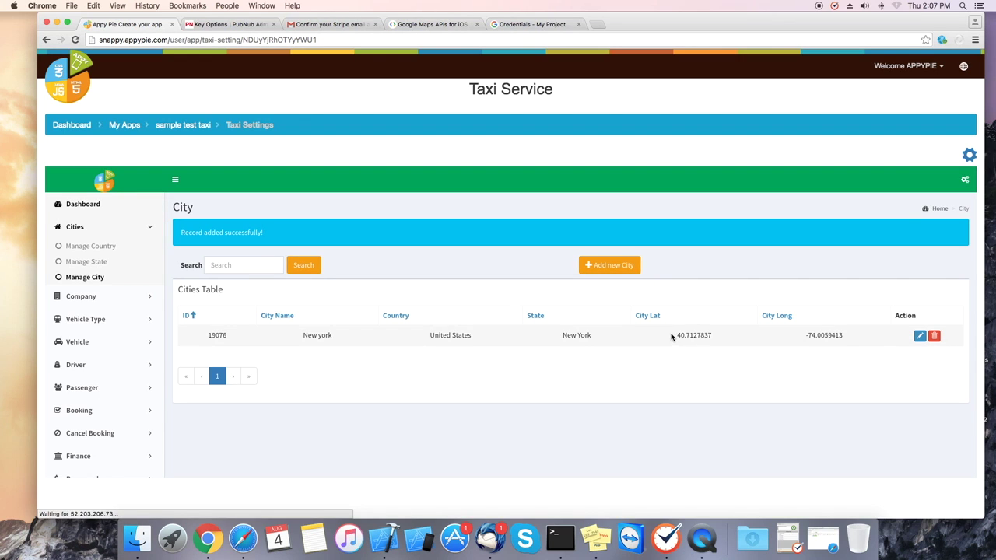
pyautogui.moveTo(673, 336); pyautogui.dragTo(733, 337)
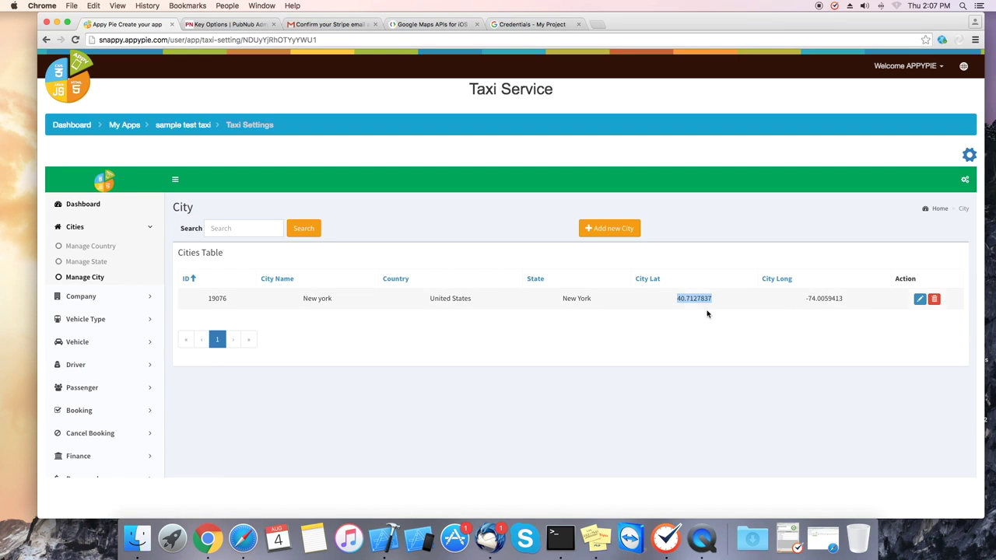
# - Fill the new company's zip code, VAT number and contact details from saved entries
pyautogui.click(88, 297)
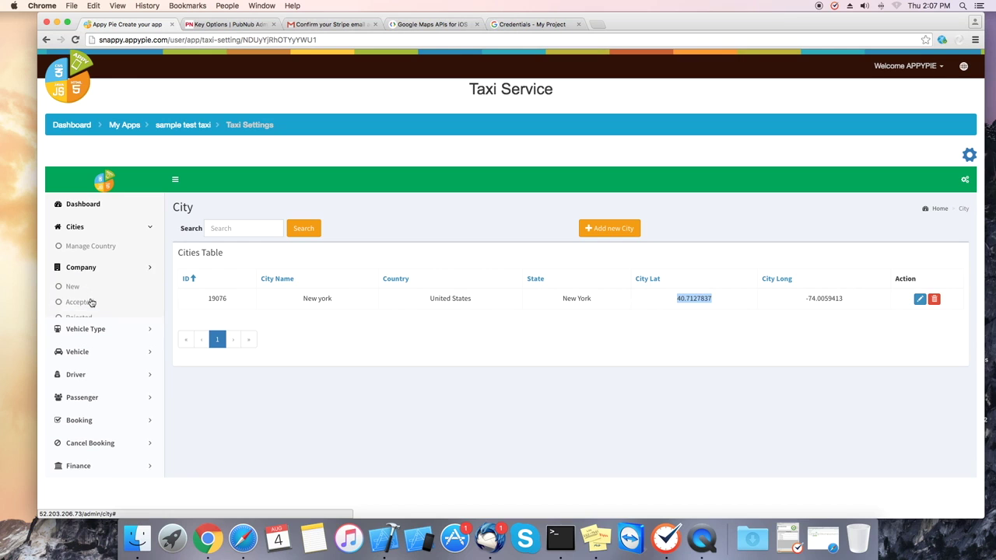
pyautogui.click(79, 271)
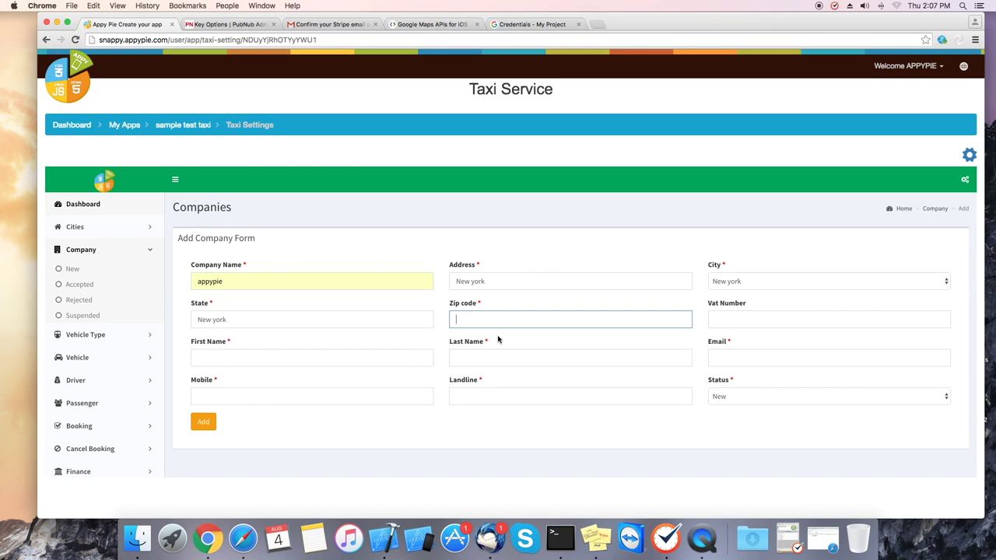
pyautogui.click(487, 323)
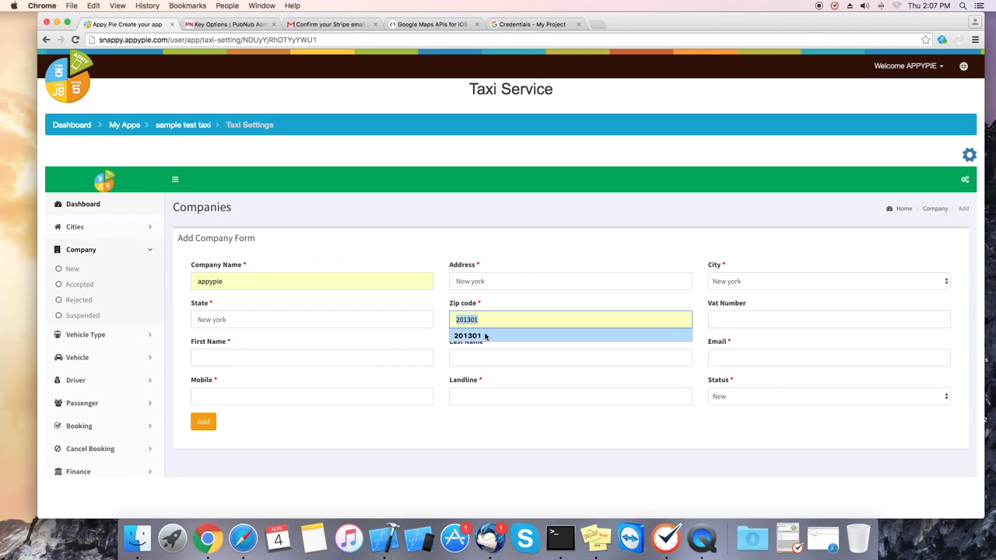
pyautogui.click(483, 336)
pyautogui.click(756, 319)
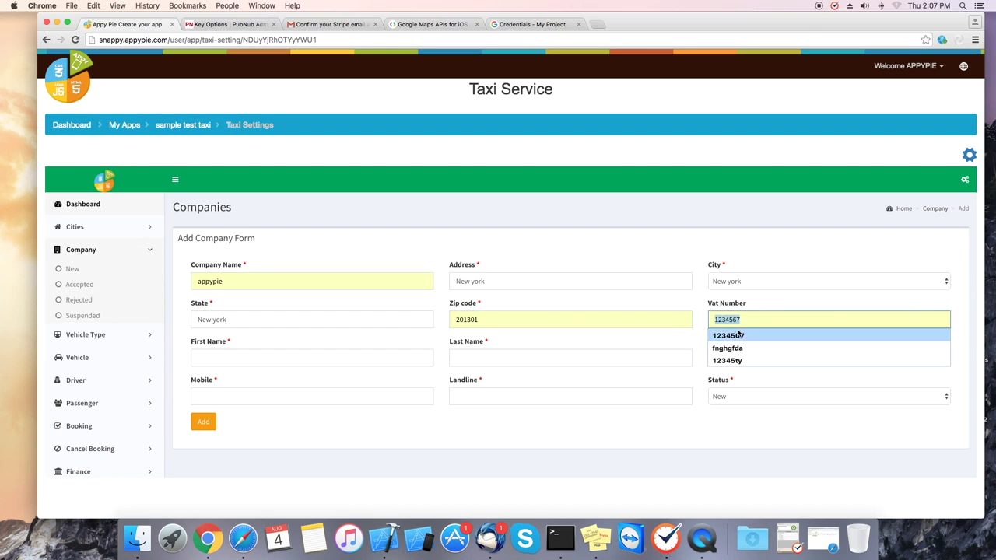
pyautogui.click(742, 333)
pyautogui.click(239, 352)
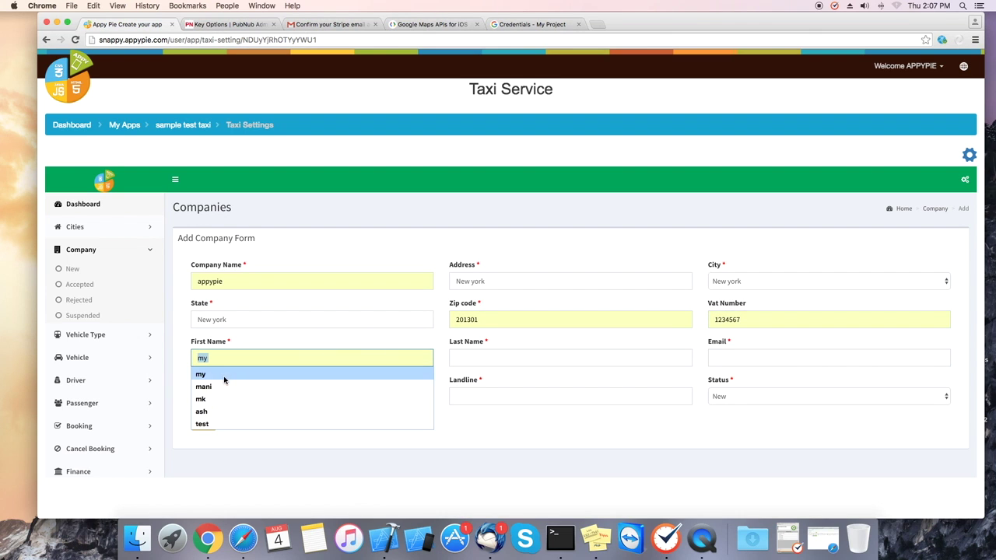
pyautogui.click(234, 371)
# - Enter landline 123456789, set status to Accepted, and add the appypie company
pyautogui.click(482, 395)
pyautogui.write('123456789')
pyautogui.click(754, 397)
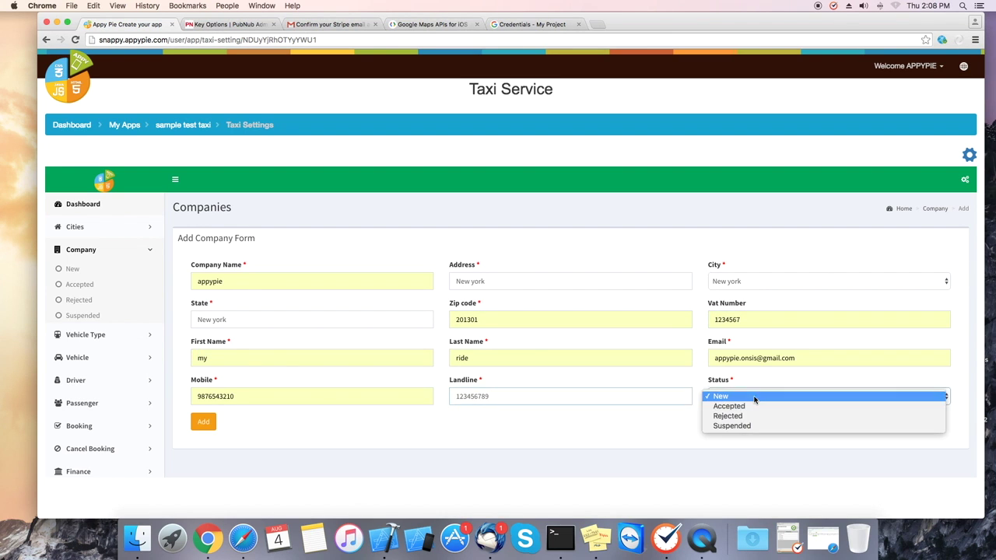
pyautogui.click(743, 407)
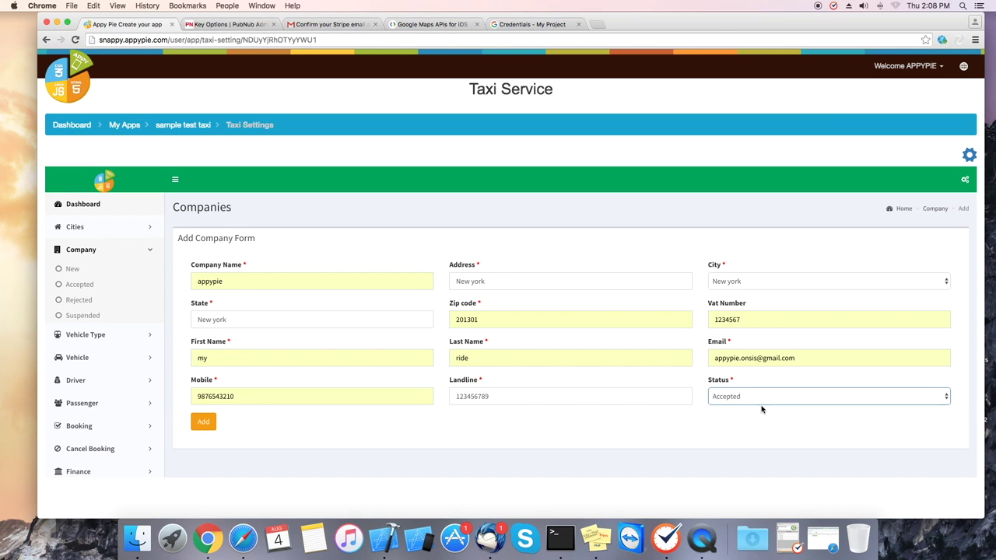
pyautogui.click(203, 422)
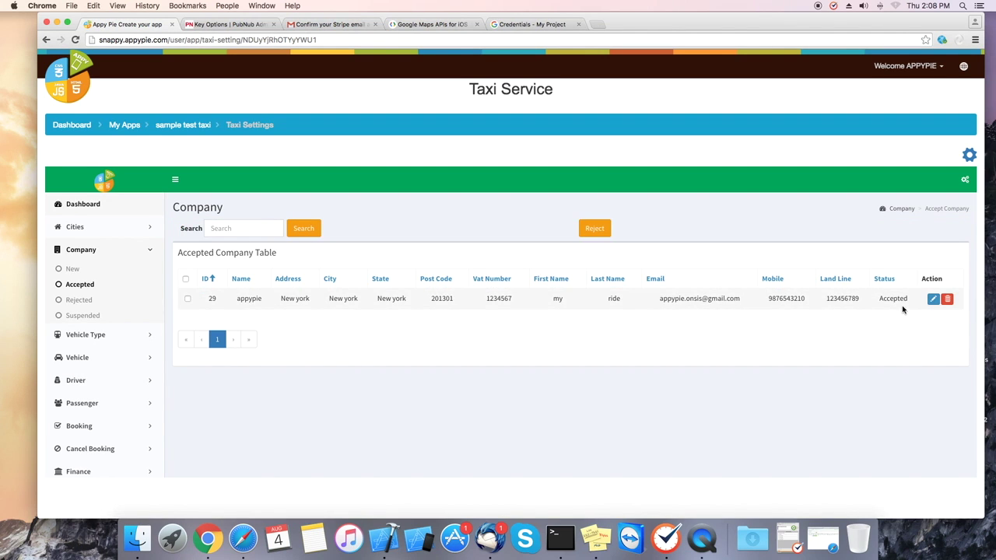
pyautogui.click(85, 334)
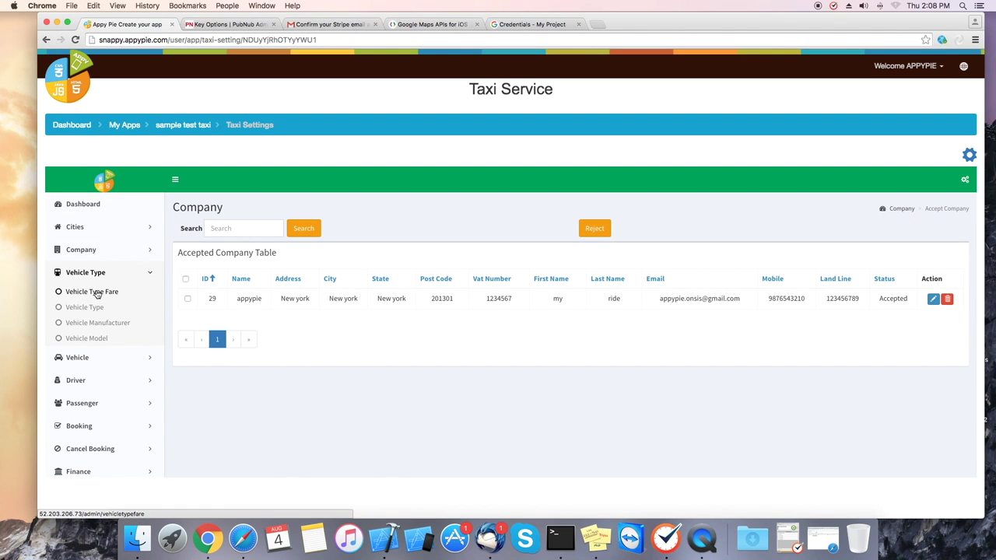
# - Start a new vehicle type fare named maruthi with a maximum of 4 seats
pyautogui.click(96, 292)
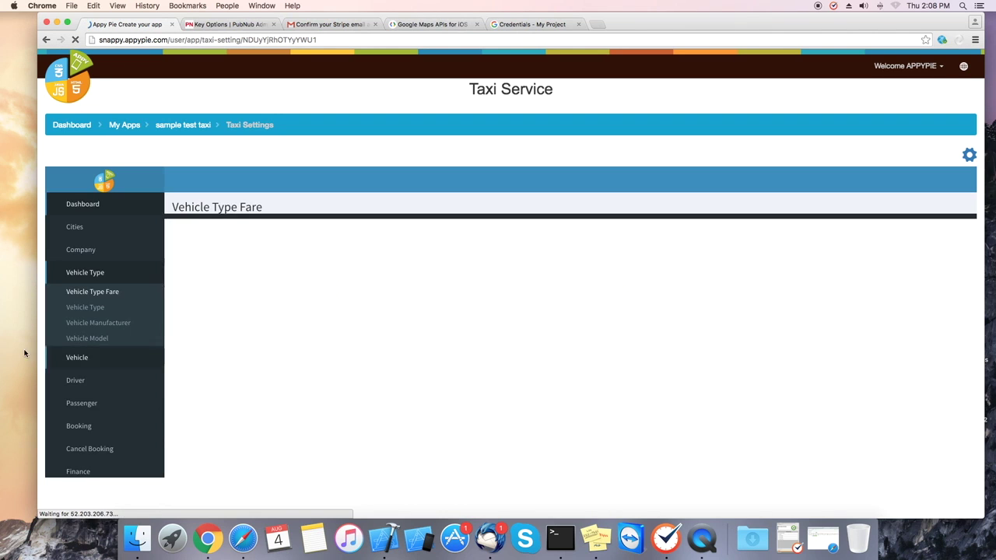
pyautogui.click(592, 228)
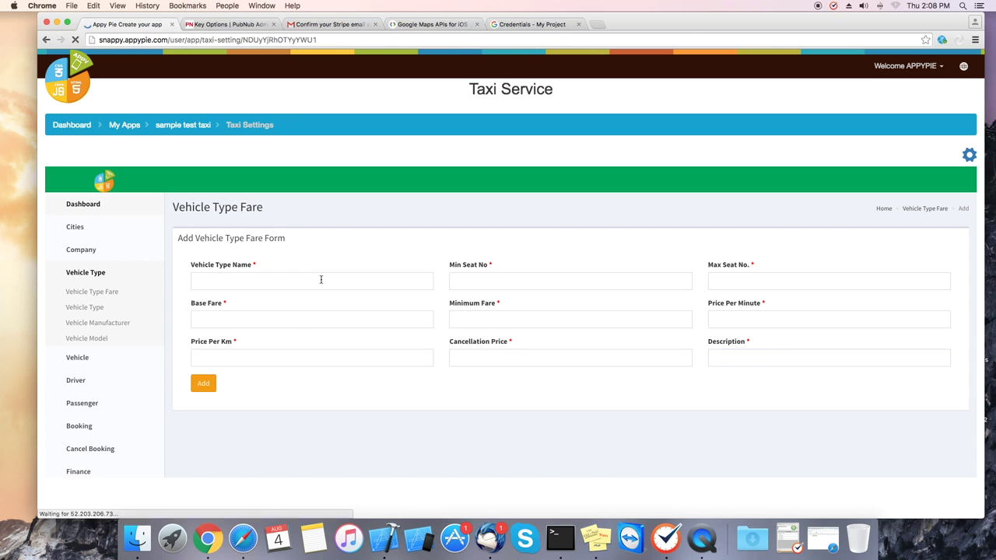
pyautogui.click(322, 279)
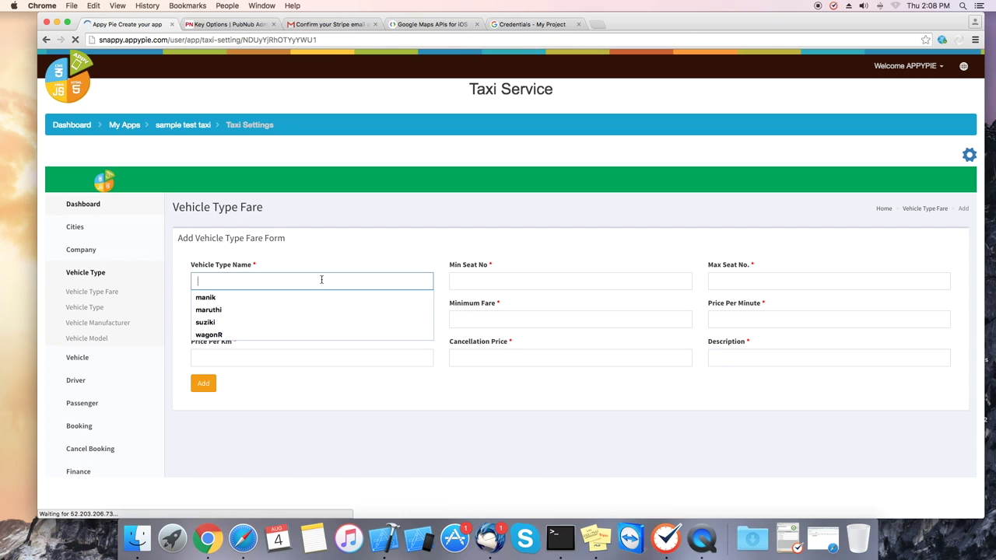
pyautogui.click(265, 311)
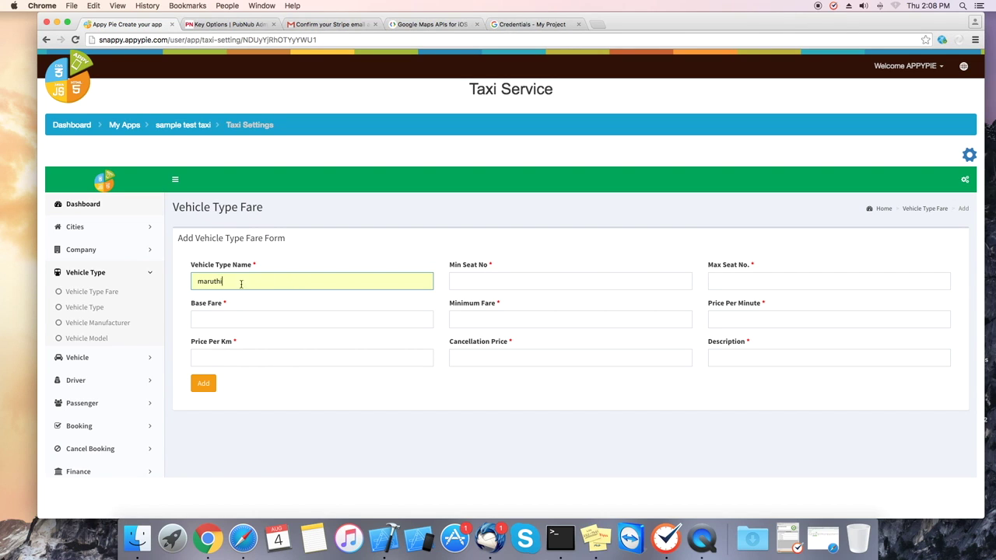
pyautogui.click(557, 282)
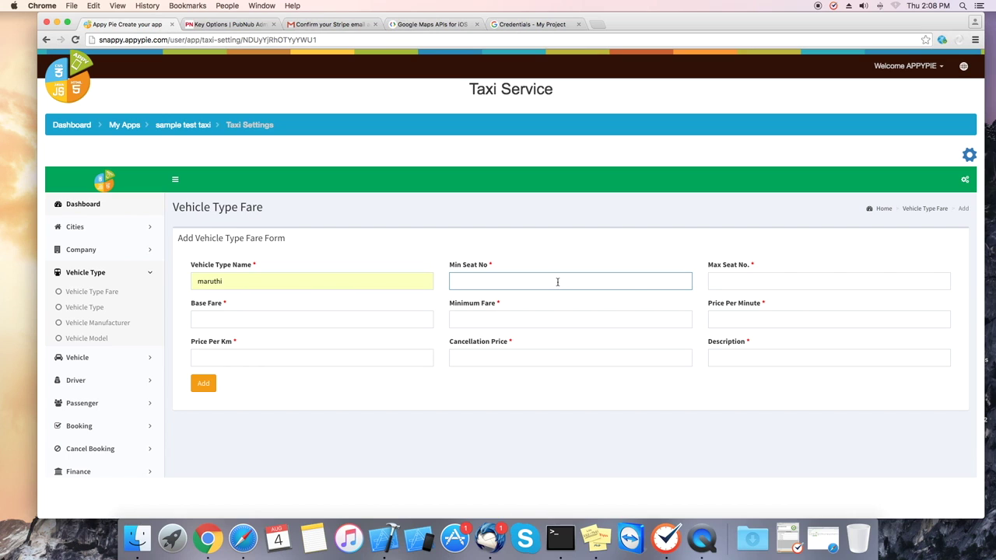
pyautogui.click(746, 285)
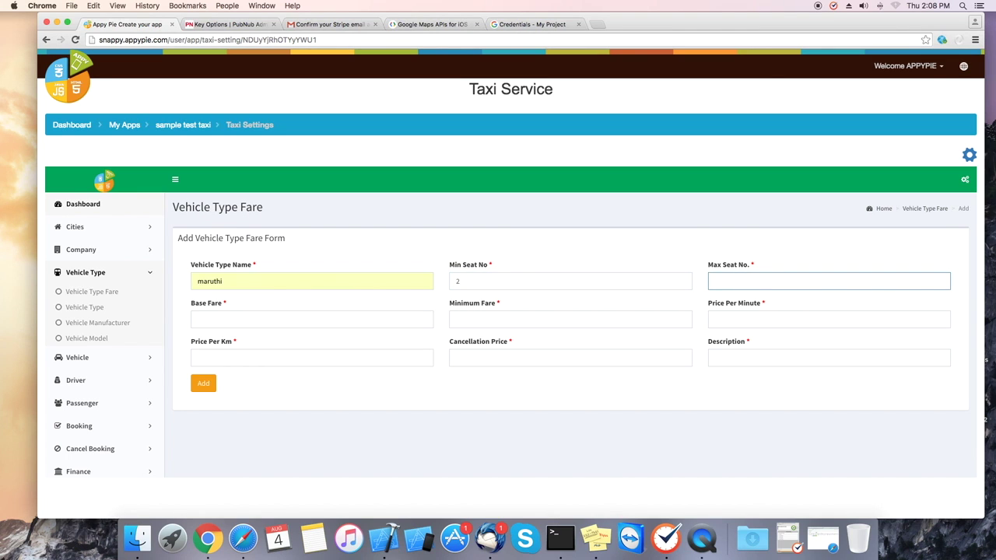
pyautogui.write('4')
# - Set base fare, minimum fare, price per minute and price per km all to 10
pyautogui.click(344, 319)
pyautogui.write('1')
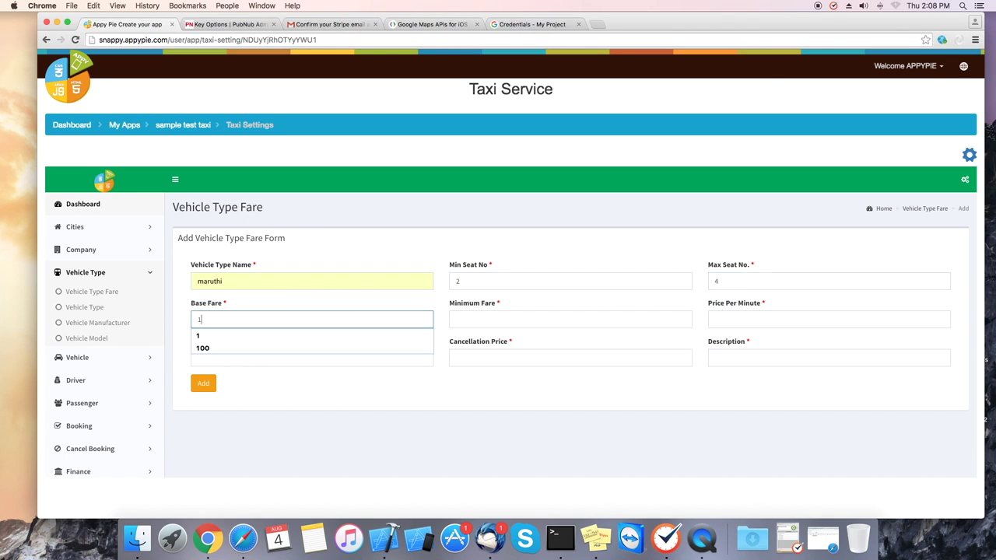
pyautogui.write('0')
pyautogui.press('Tab')
pyautogui.write('10')
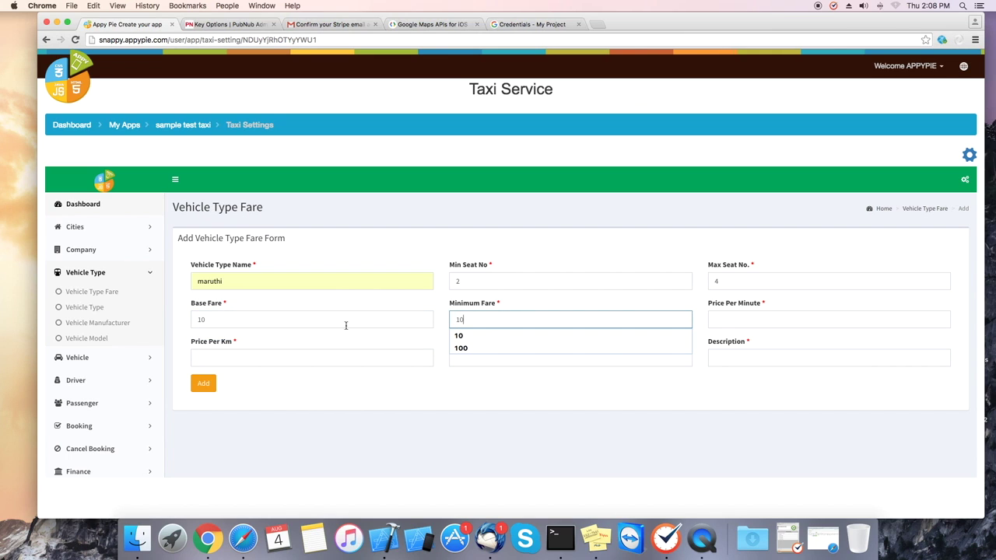
pyautogui.click(477, 339)
pyautogui.click(753, 324)
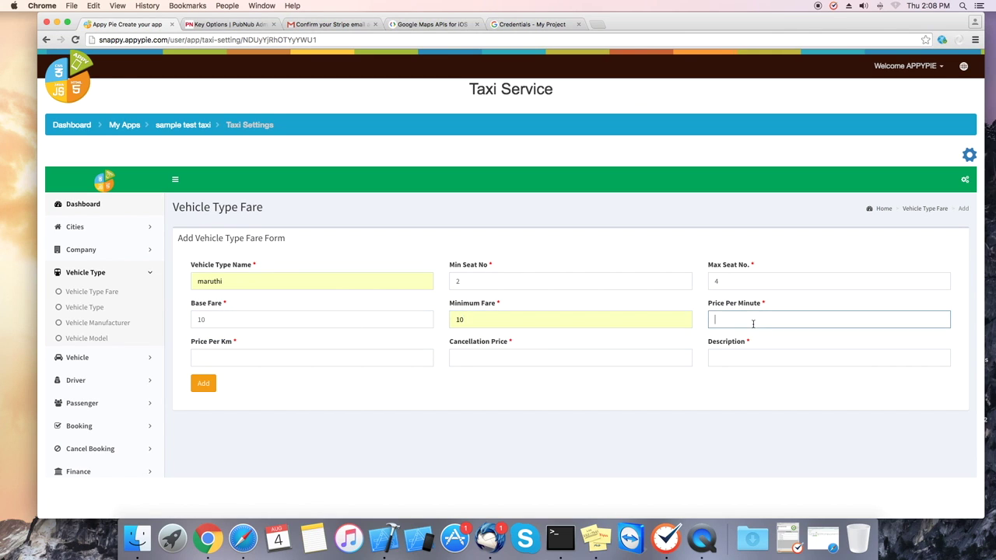
pyautogui.write('10')
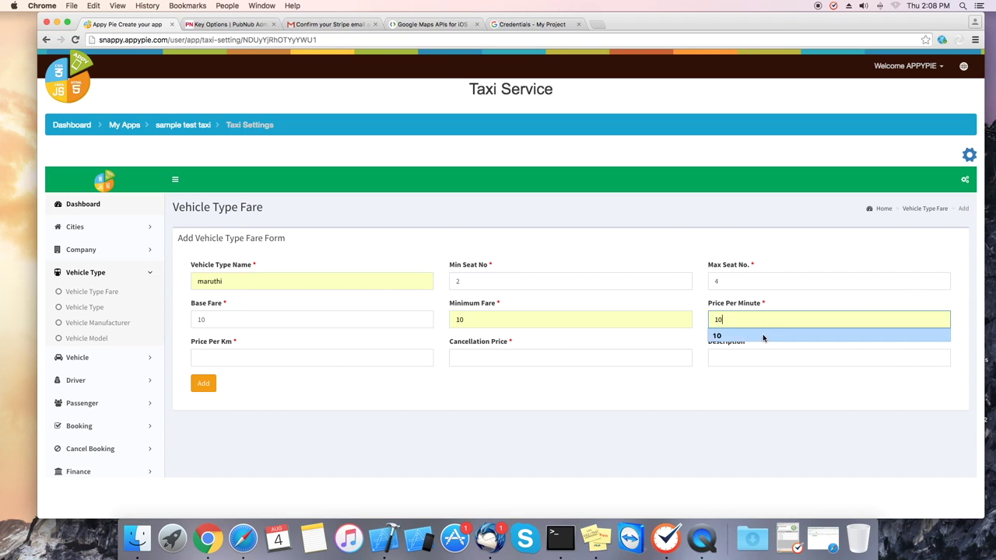
pyautogui.click(764, 336)
pyautogui.click(270, 363)
pyautogui.write('1')
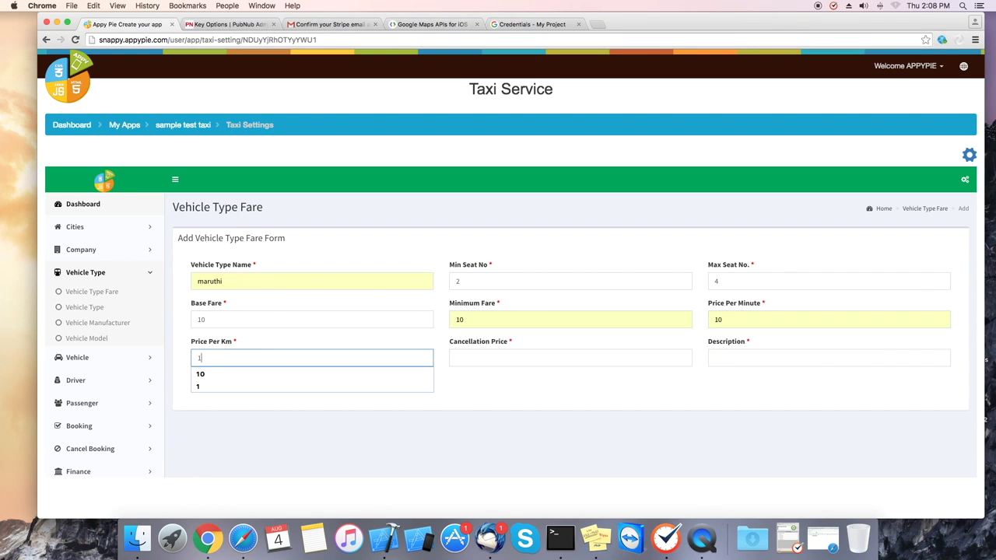
pyautogui.click(310, 377)
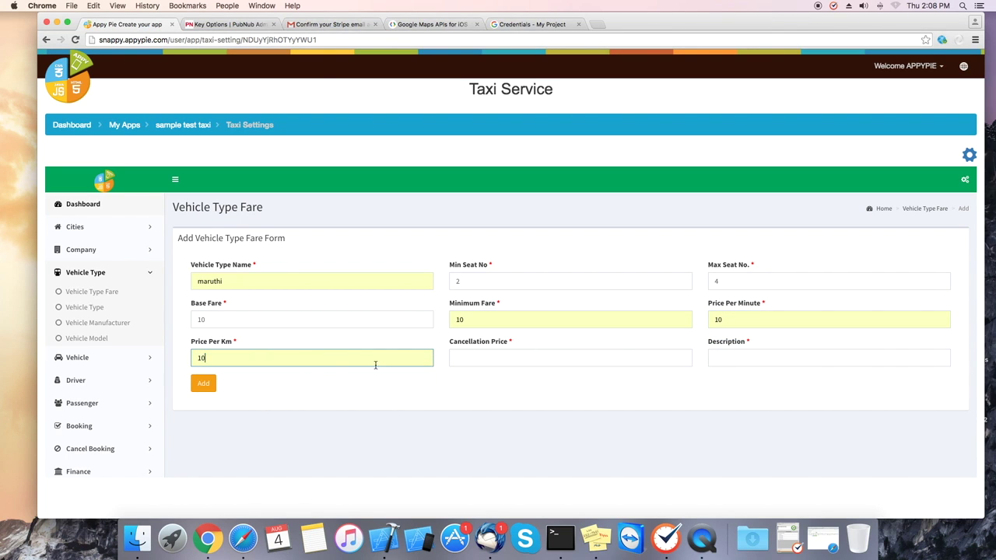
# - Fill the cancellation price and description, then save the maruthi vehicle type fare
pyautogui.click(529, 362)
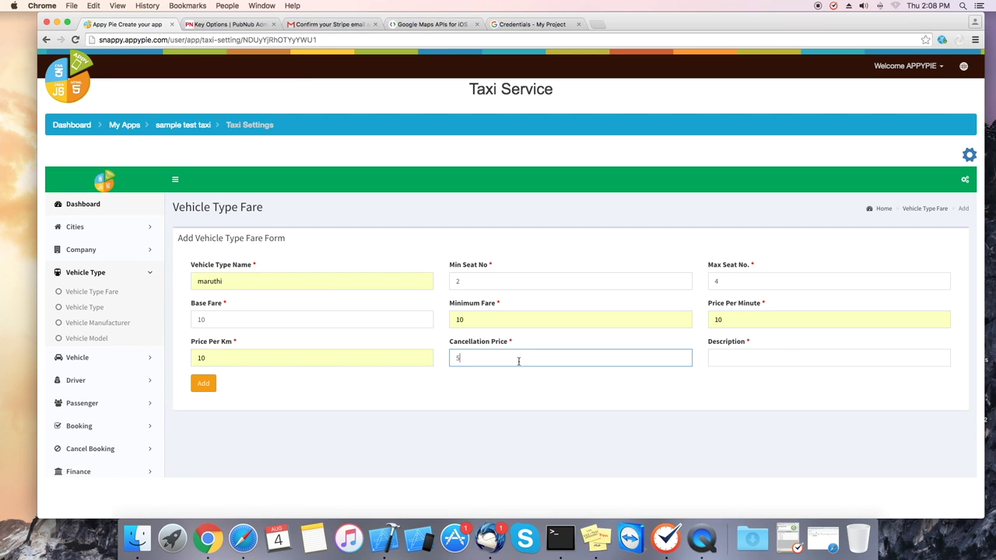
pyautogui.click(782, 358)
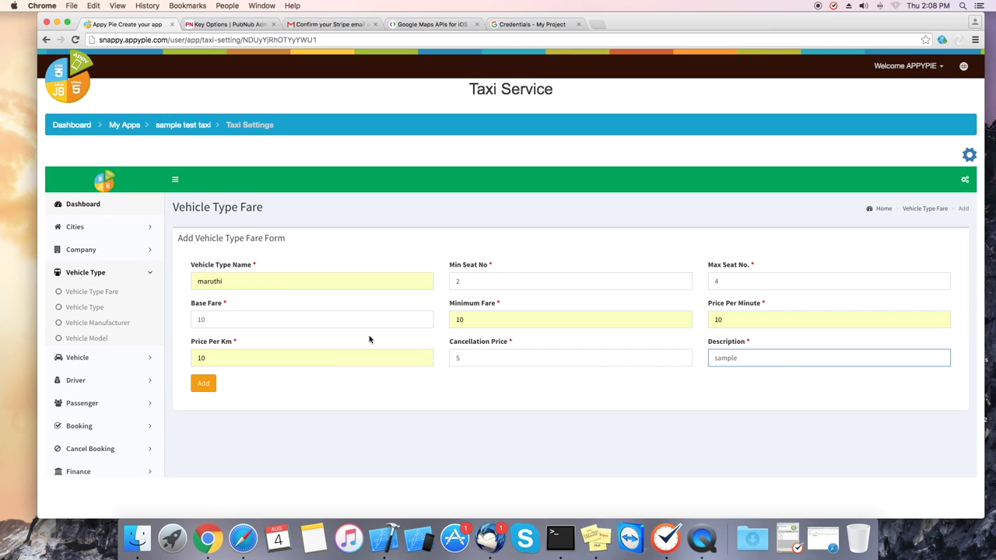
pyautogui.click(203, 382)
pyautogui.click(84, 360)
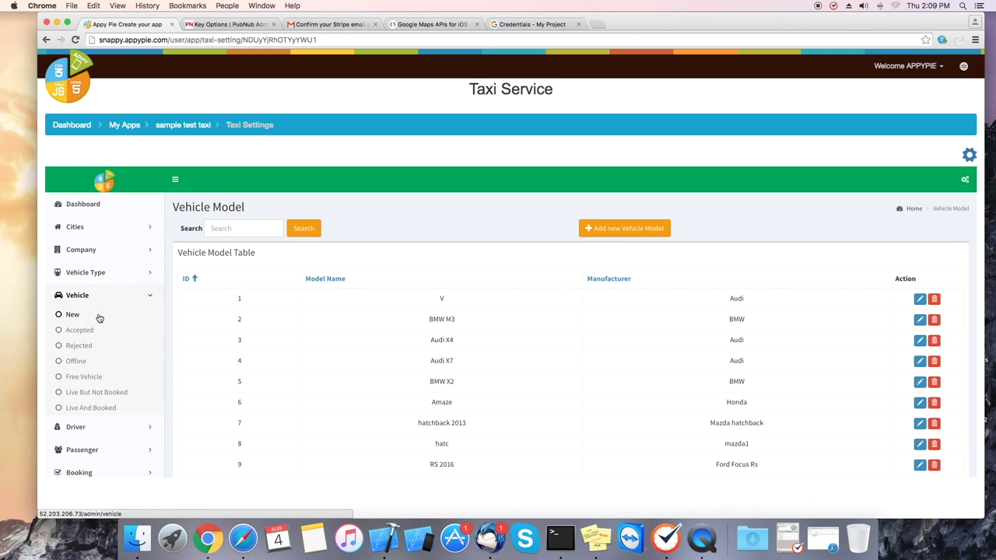
# - Start a new vehicle for appypie in New york: type maruthi, make BMW, model BMW M3
pyautogui.click(99, 318)
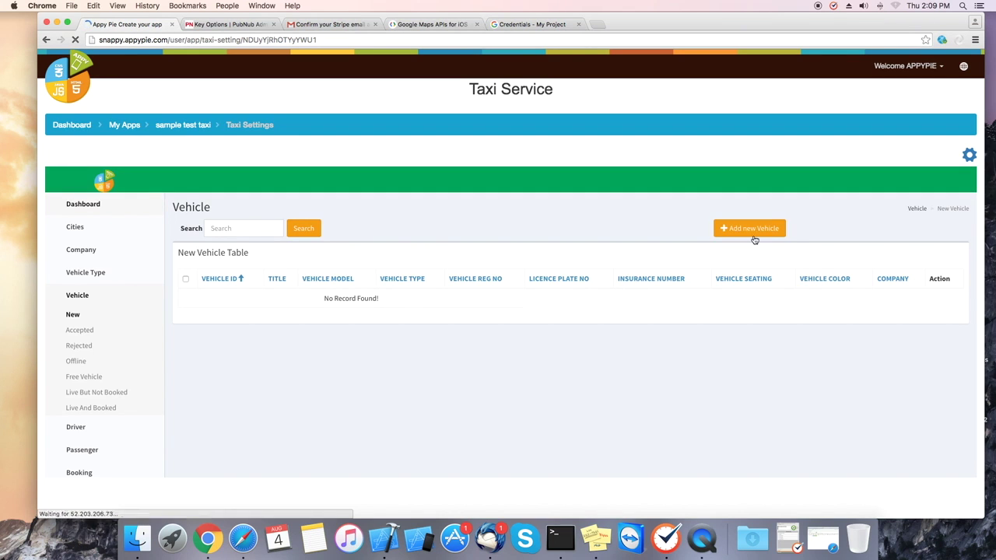
pyautogui.click(752, 233)
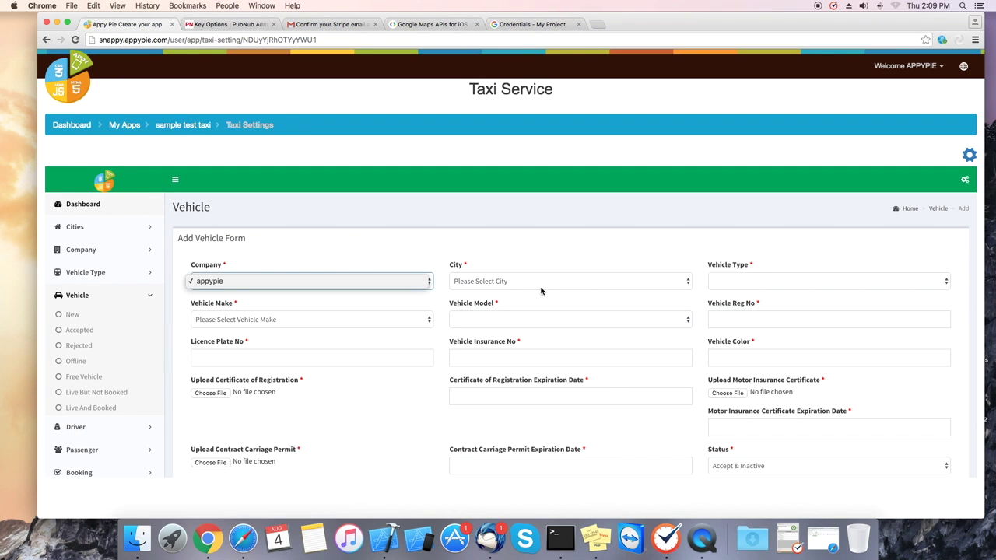
pyautogui.click(544, 282)
pyautogui.click(466, 290)
pyautogui.click(817, 282)
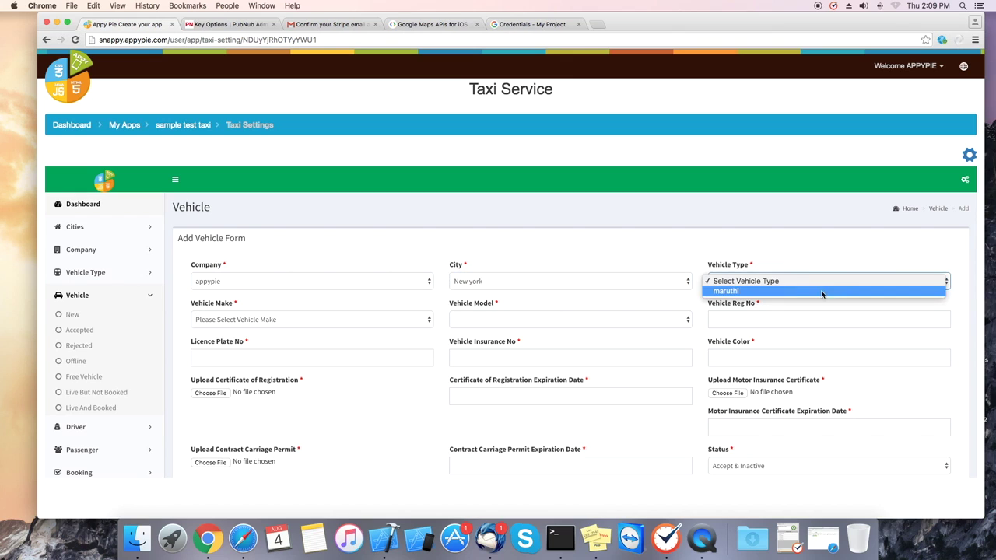
pyautogui.click(821, 293)
pyautogui.click(195, 319)
pyautogui.click(191, 328)
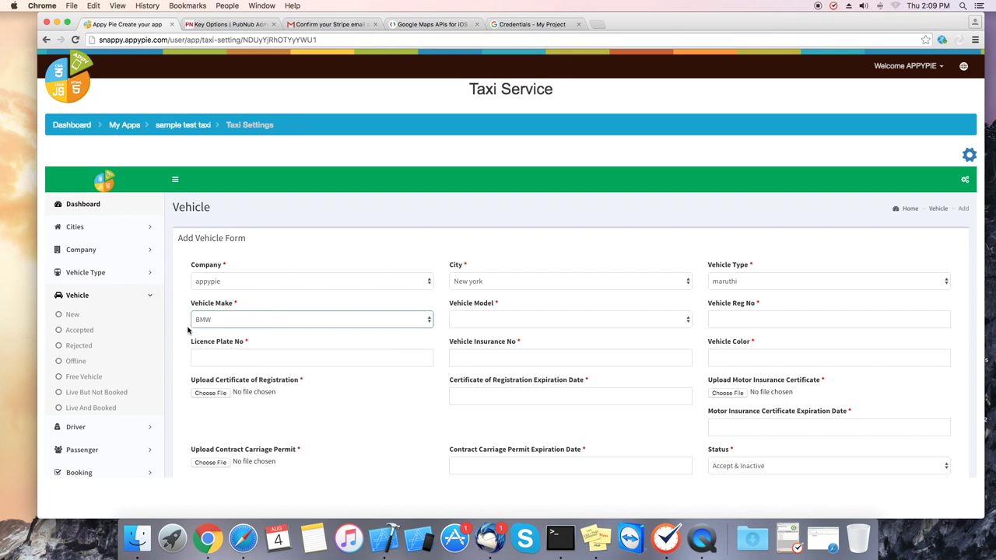
pyautogui.click(547, 320)
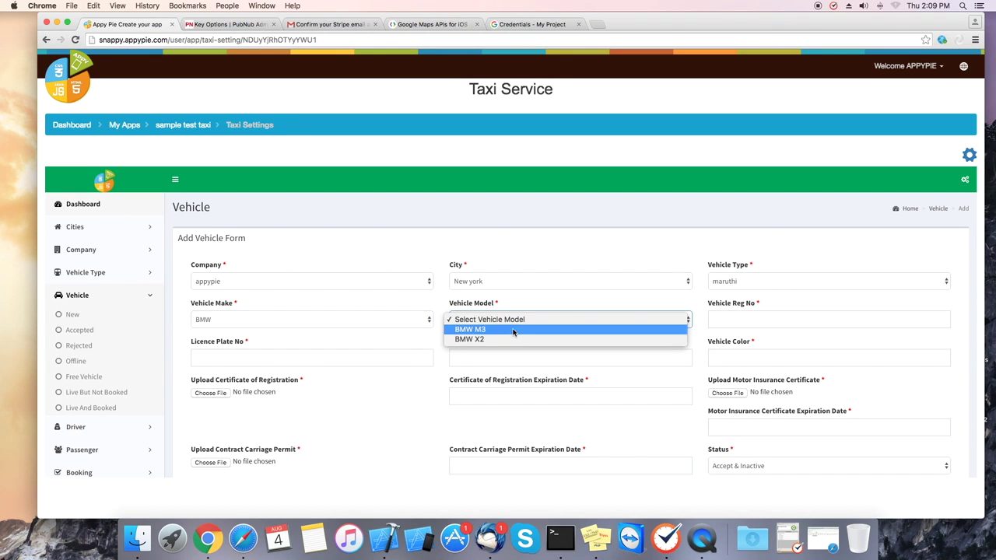
pyautogui.click(513, 330)
# - Enter registration 12345, plate 1234, insurance 123 and colour Red
pyautogui.click(791, 320)
pyautogui.write('1234')
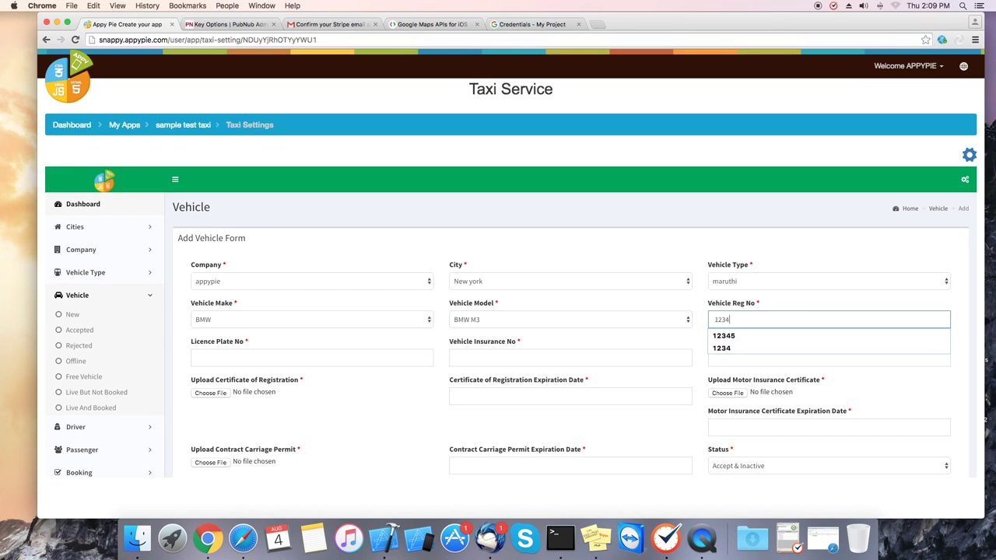
pyautogui.write('5')
pyautogui.click(319, 358)
pyautogui.write('1234')
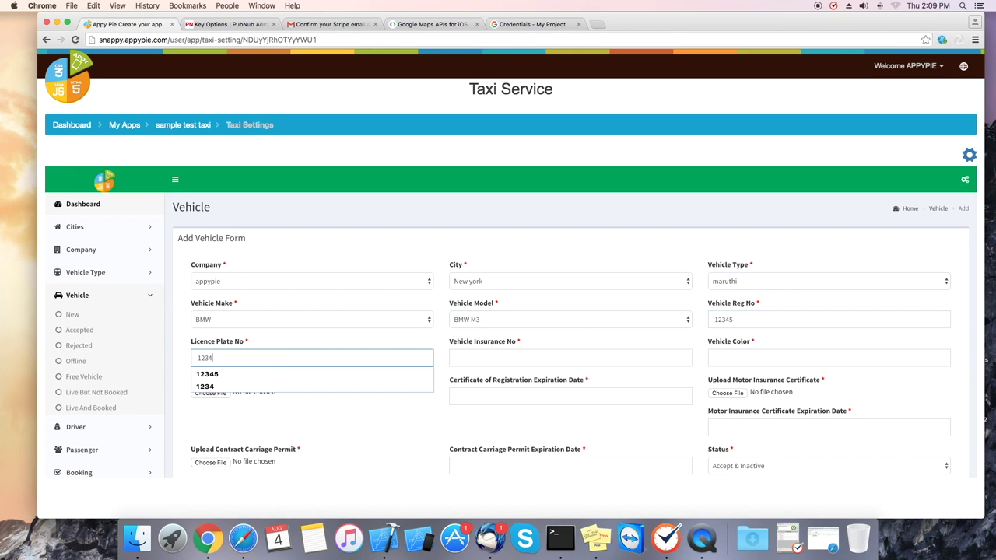
pyautogui.click(472, 359)
pyautogui.write('123')
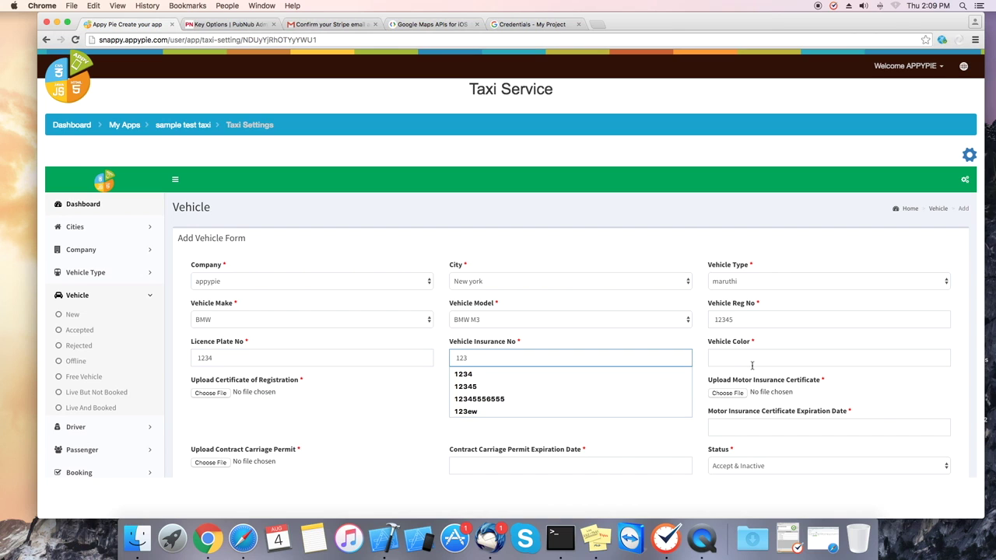
pyautogui.click(752, 365)
pyautogui.write('Re')
pyautogui.press('Down')
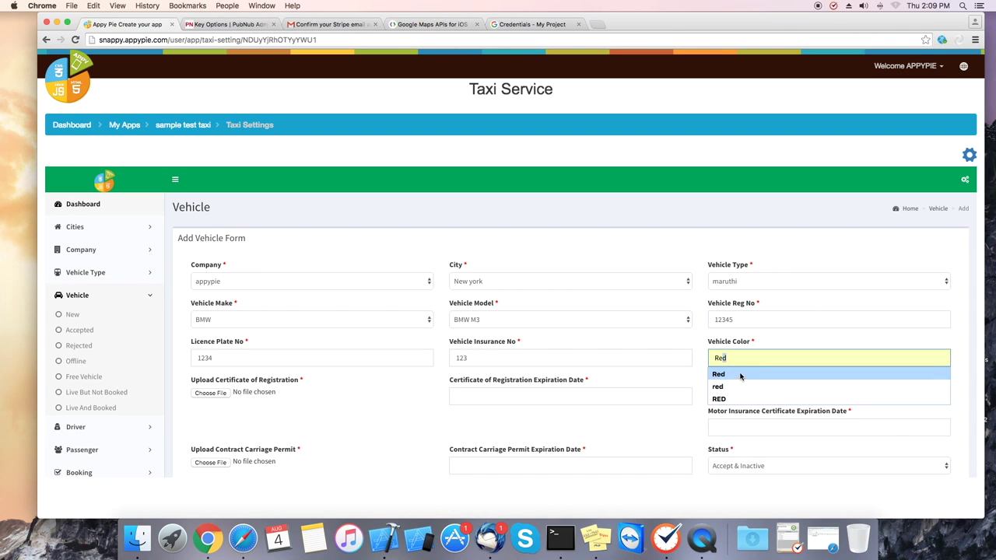
pyautogui.press('Return')
pyautogui.click(199, 392)
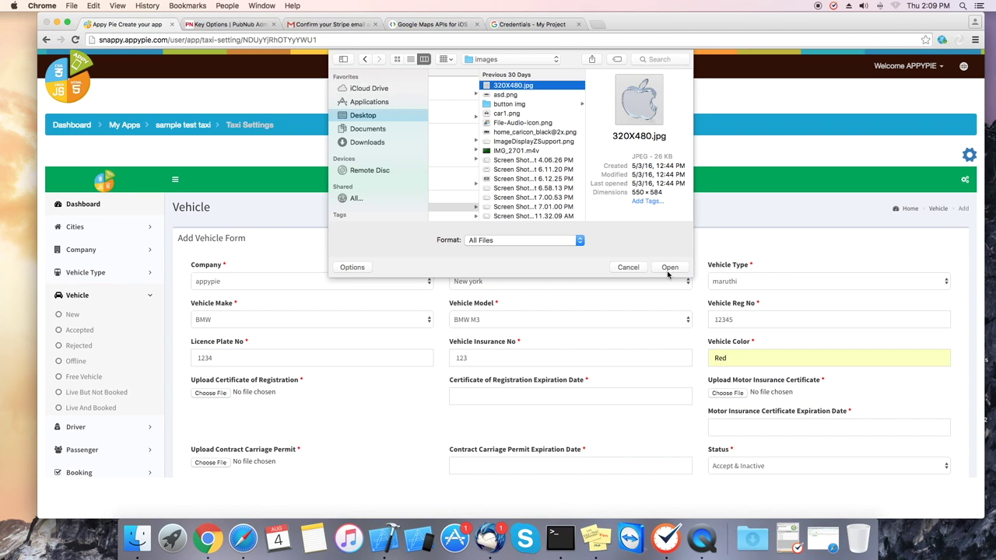
# - Attach 320X480.jpg and car1.png certificates and set registration expiry to 2018-08-30
pyautogui.click(659, 269)
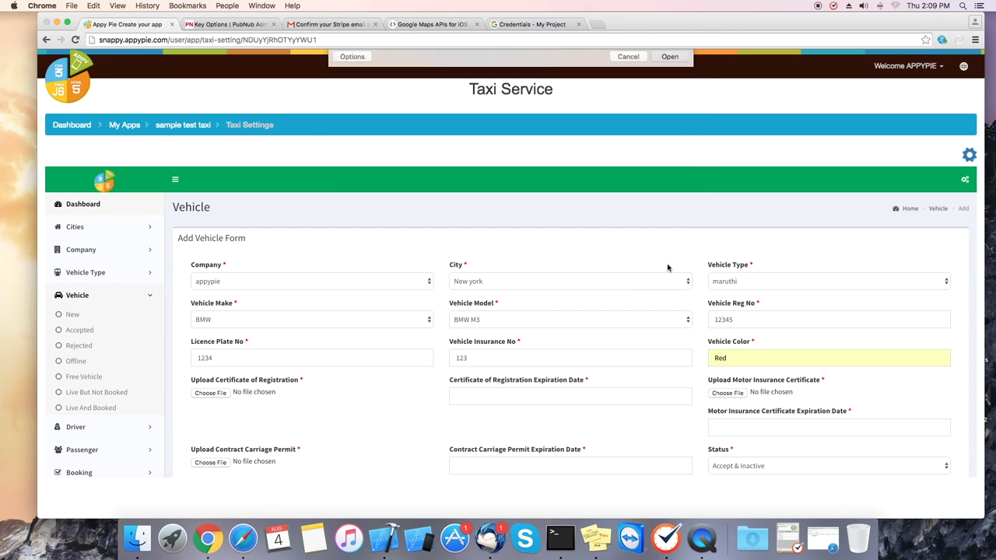
pyautogui.click(580, 398)
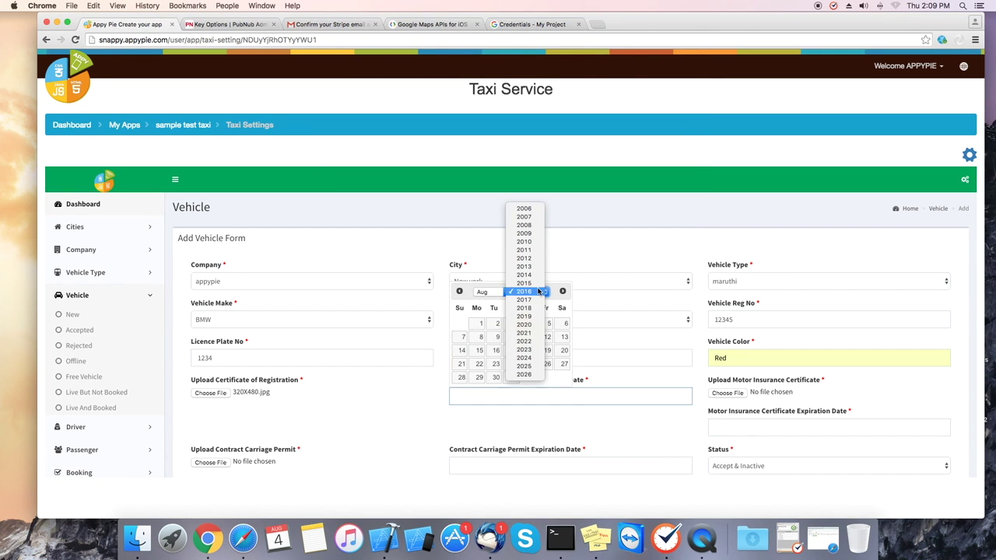
pyautogui.click(523, 291)
pyautogui.click(523, 307)
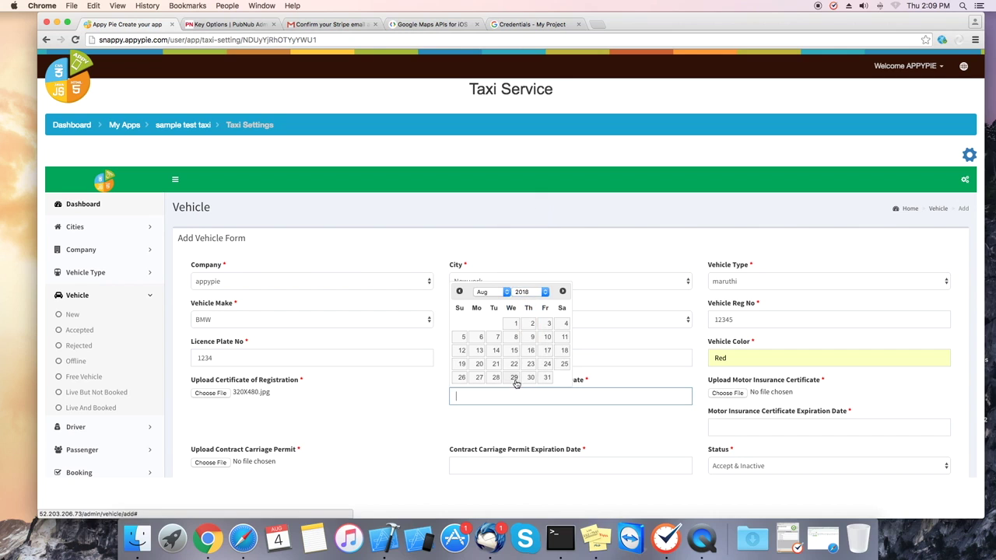
pyautogui.click(528, 379)
pyautogui.click(729, 394)
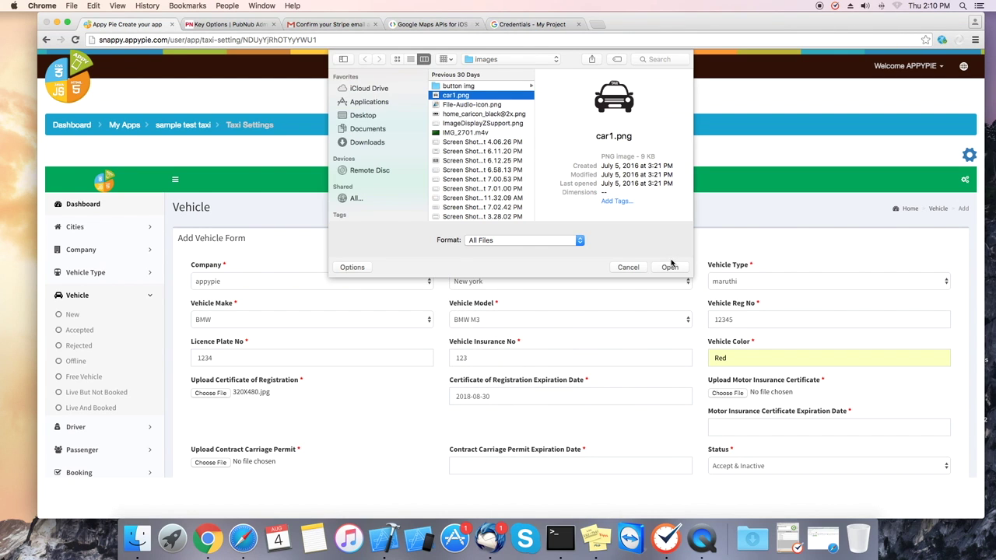
pyautogui.click(675, 267)
pyautogui.click(667, 268)
# - Set permit expiry to 2019-08-28, keep status Accept & Inactive, and add the vehicle
pyautogui.click(498, 464)
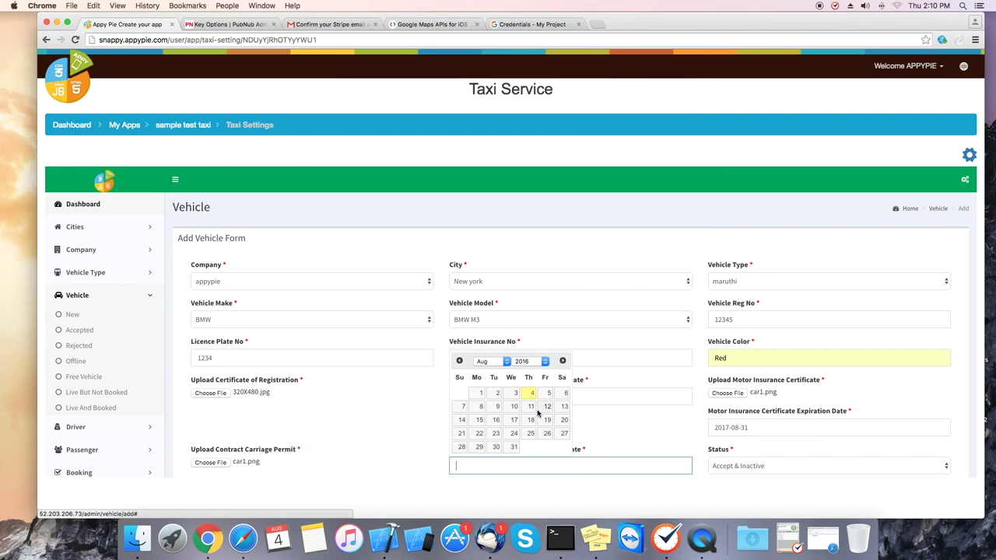
pyautogui.click(540, 361)
pyautogui.click(530, 389)
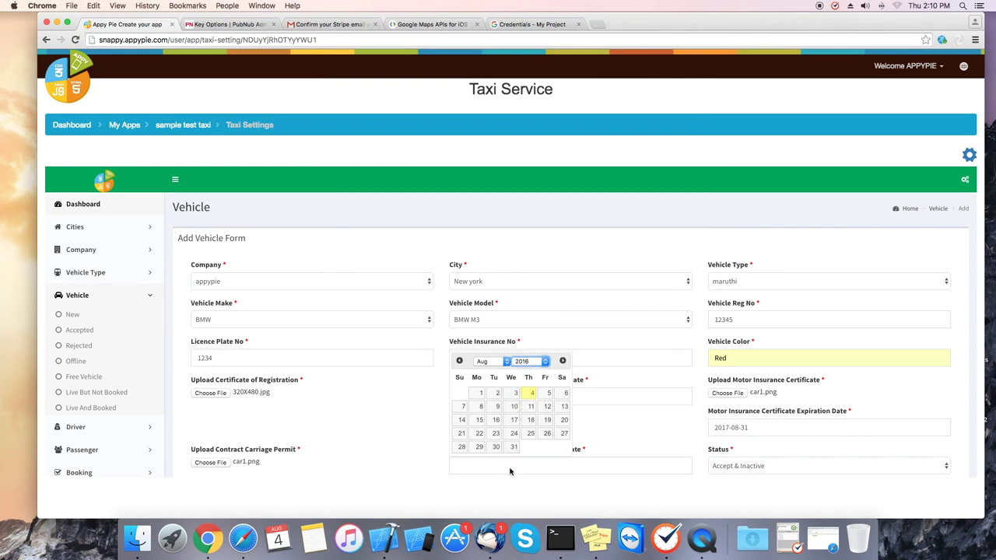
pyautogui.click(513, 447)
pyautogui.click(746, 469)
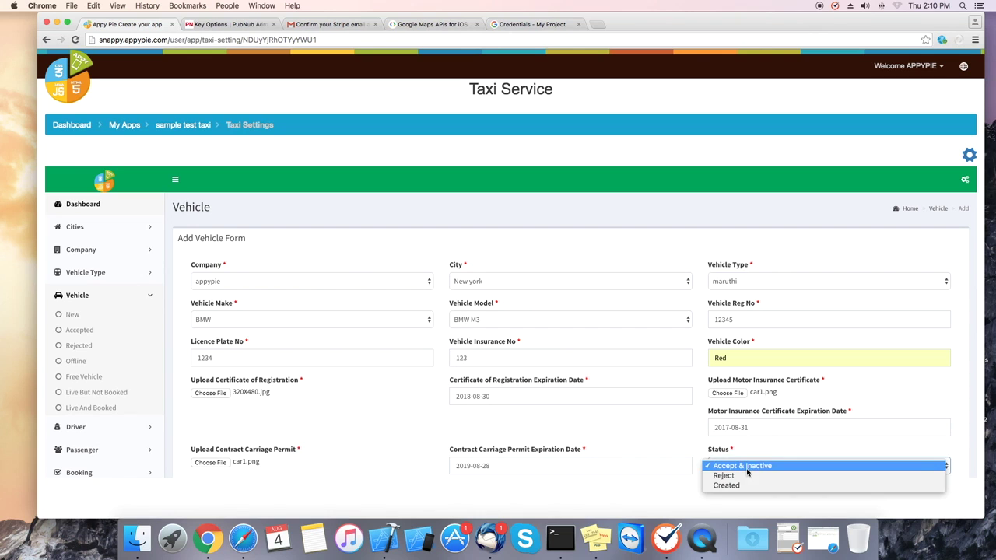
pyautogui.click(746, 470)
pyautogui.scroll(-2, 752, 420)
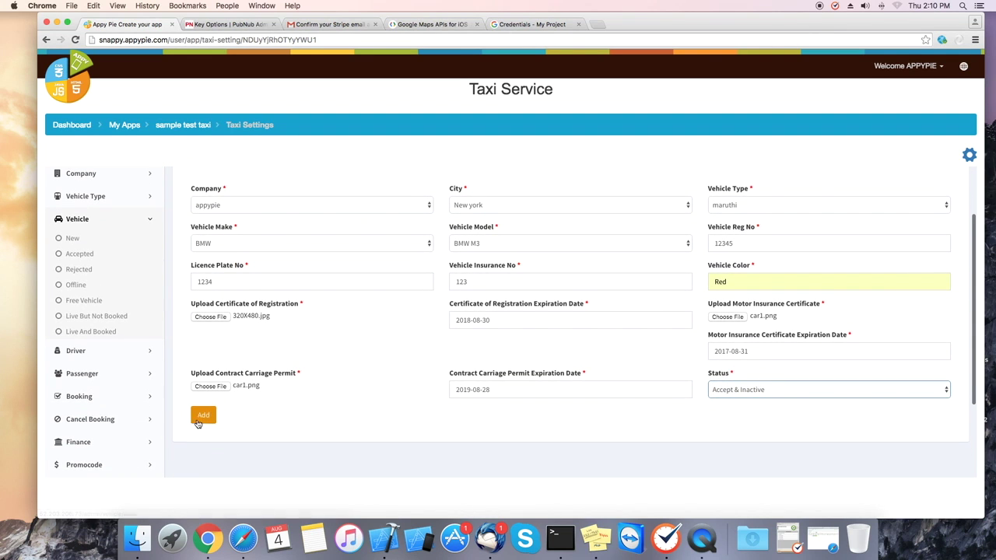
pyautogui.click(207, 419)
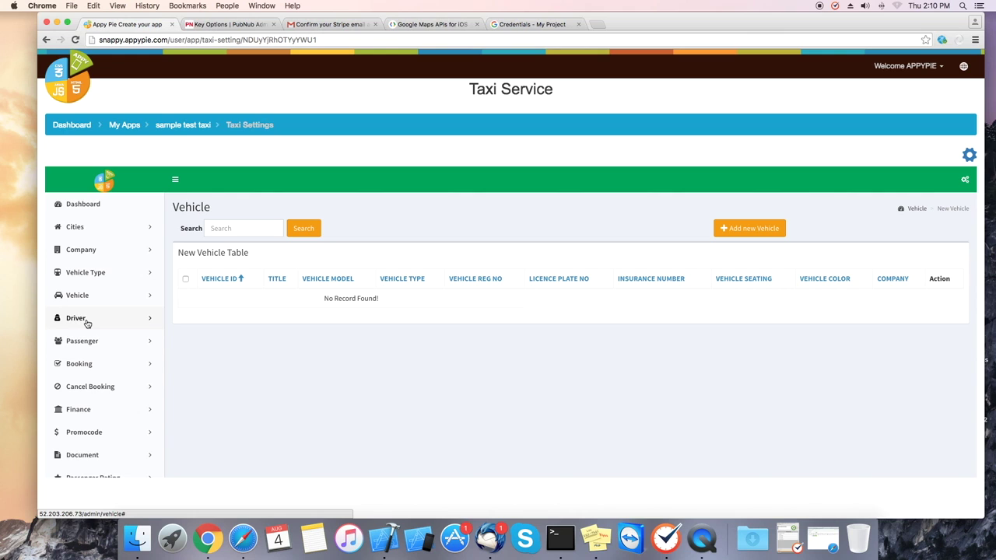
pyautogui.click(87, 322)
# - Start a new driver and enter the first and last name, mobile number and e-mail address
pyautogui.click(72, 338)
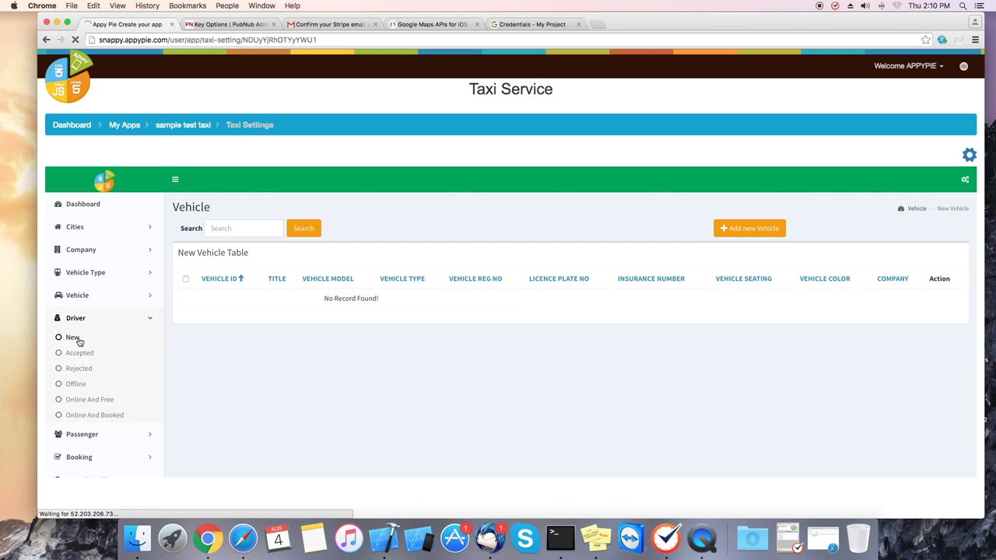
pyautogui.click(740, 231)
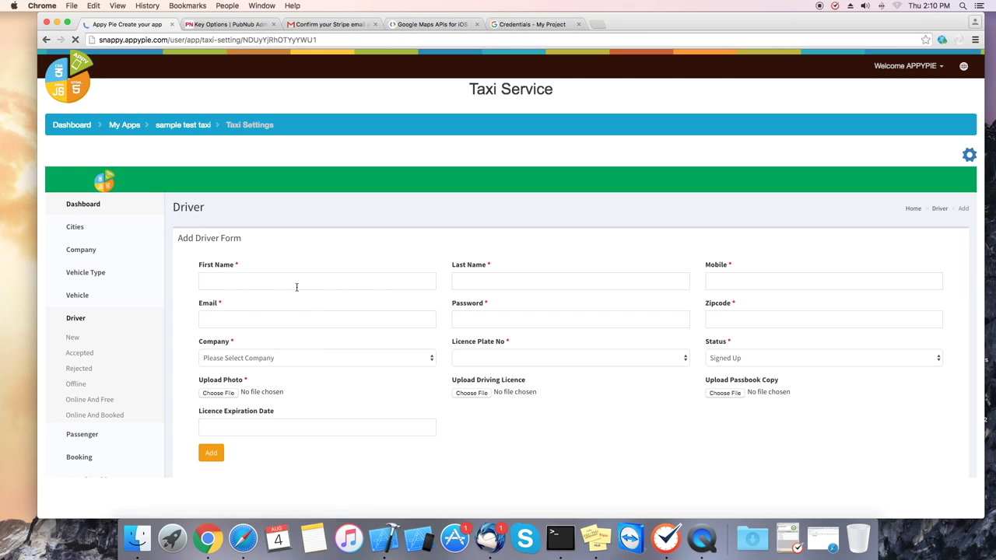
pyautogui.click(298, 282)
pyautogui.write('testdriver')
pyautogui.click(580, 284)
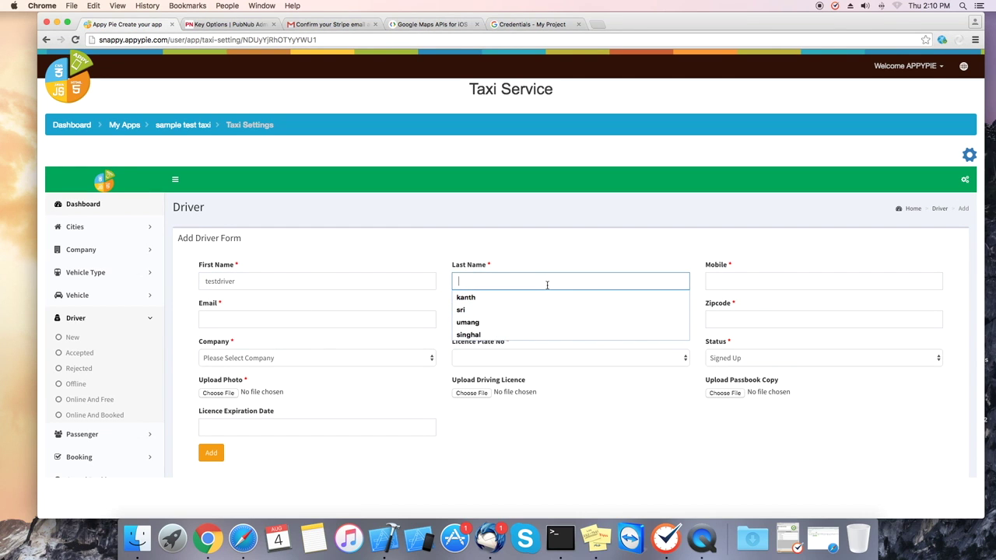
pyautogui.moveTo(219, 282); pyautogui.dragTo(285, 282)
pyautogui.press('BackSpace')
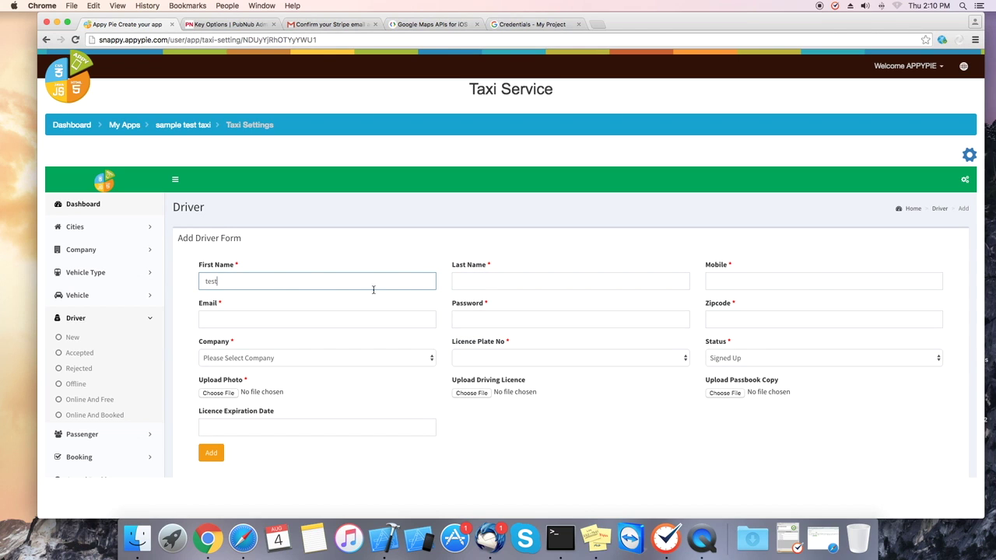
pyautogui.click(479, 283)
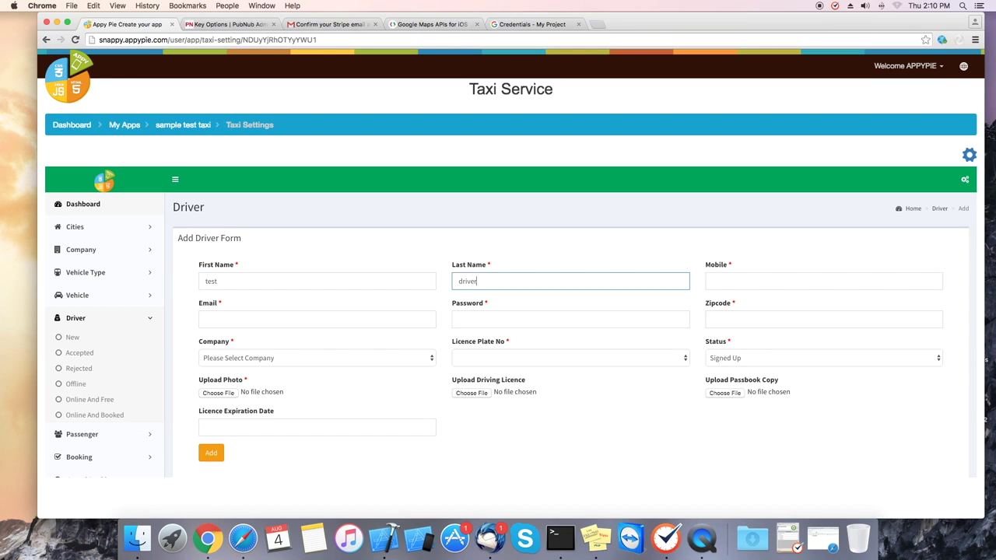
pyautogui.click(759, 283)
pyautogui.write('9876543210')
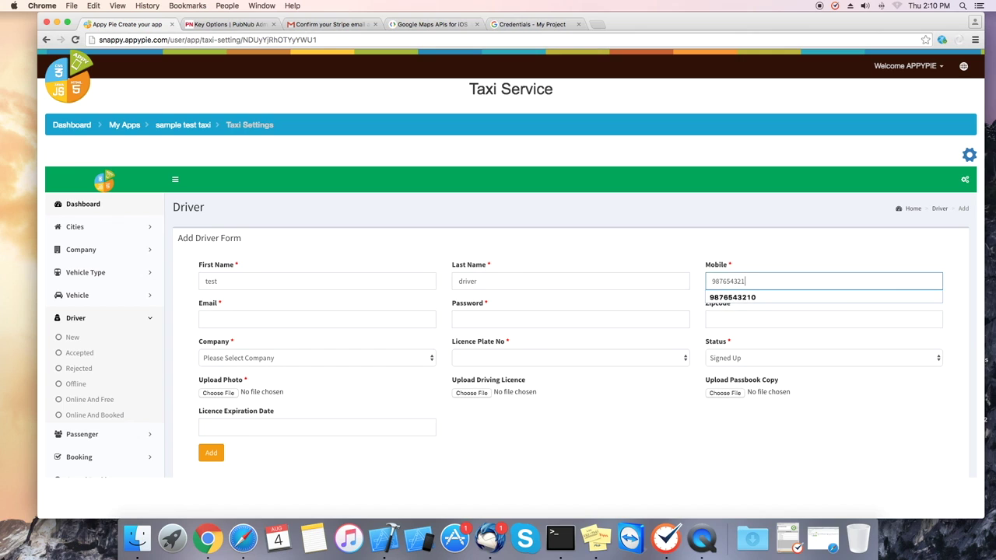
pyautogui.press('Tab')
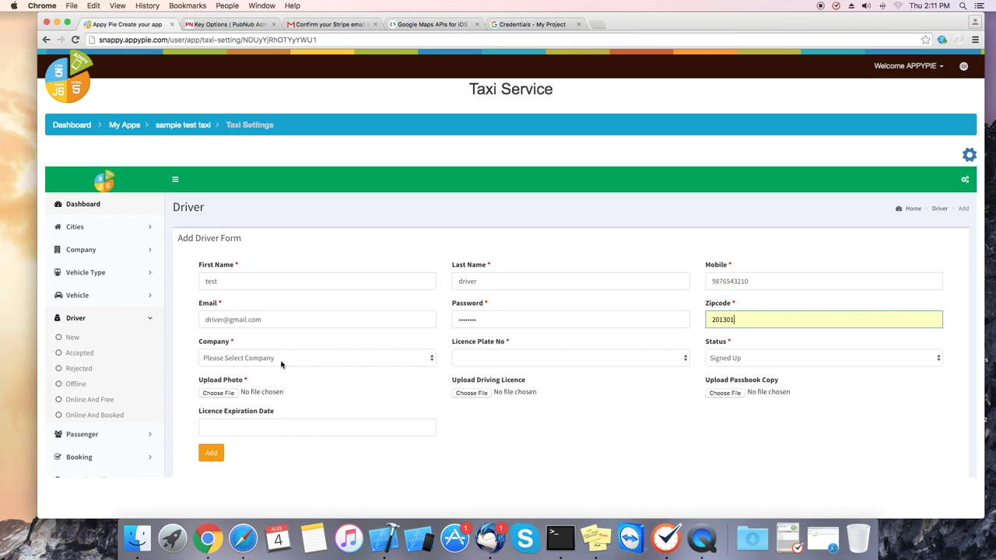
# - Assign the driver to company appypie with licence plate 1234
pyautogui.click(283, 361)
pyautogui.click(273, 372)
pyautogui.click(563, 359)
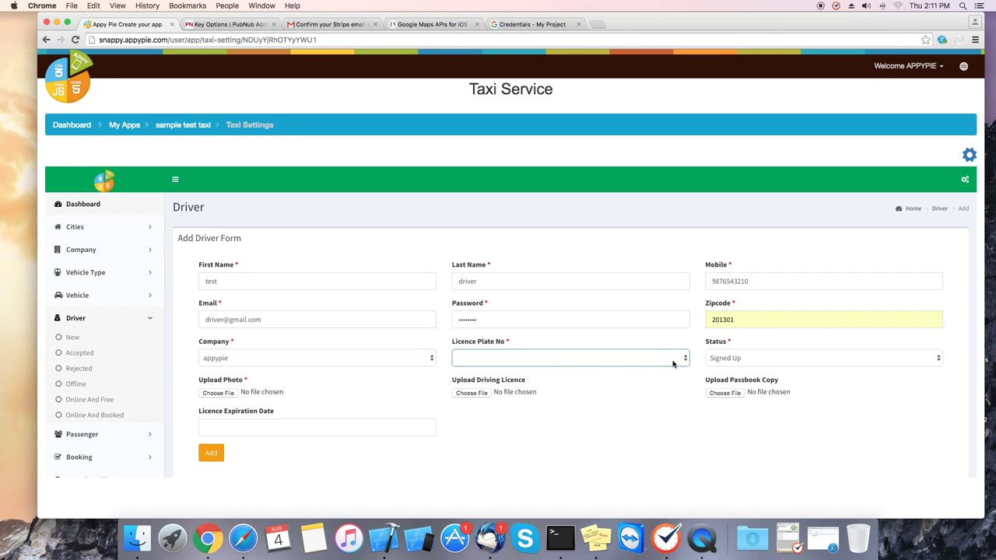
pyautogui.click(655, 359)
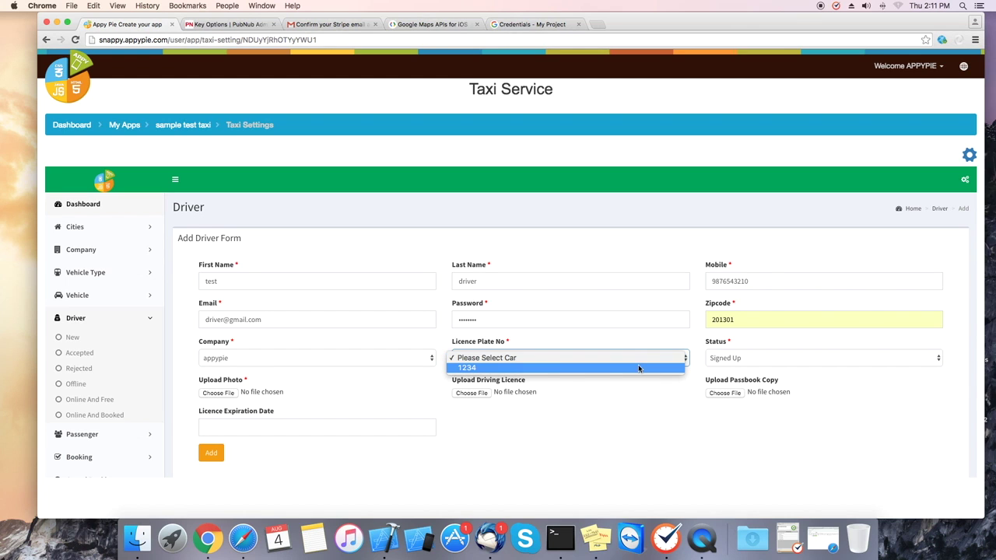
pyautogui.click(564, 367)
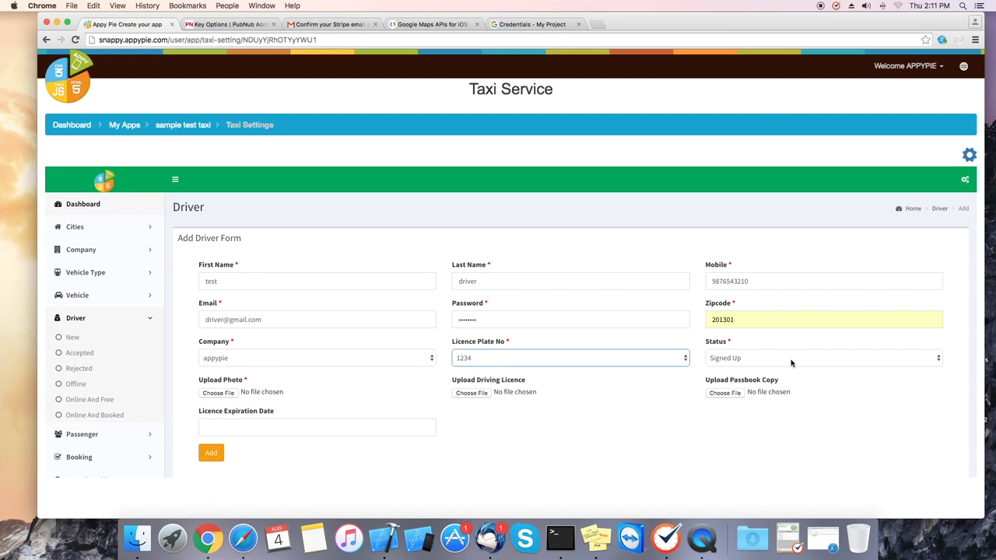
pyautogui.click(790, 362)
# - Keep status Signed Up and attach car1.png as the photo, driving licence and passbook copy
pyautogui.click(790, 359)
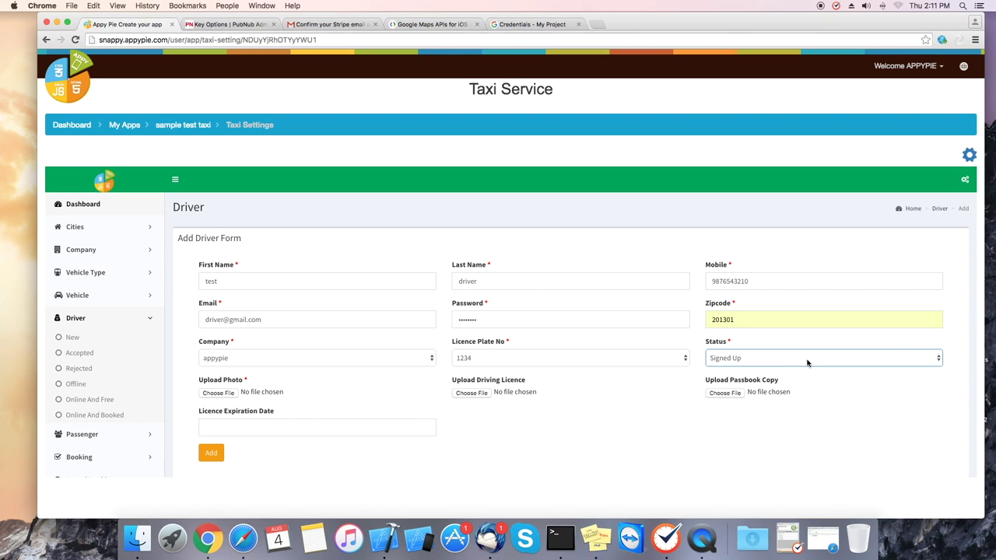
pyautogui.click(219, 393)
pyautogui.click(667, 267)
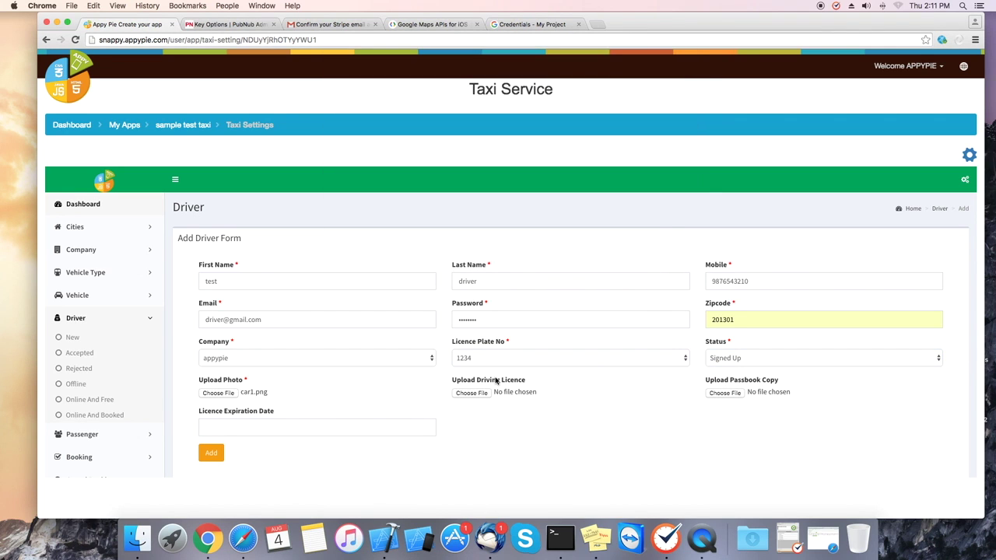
pyautogui.click(470, 393)
pyautogui.click(667, 265)
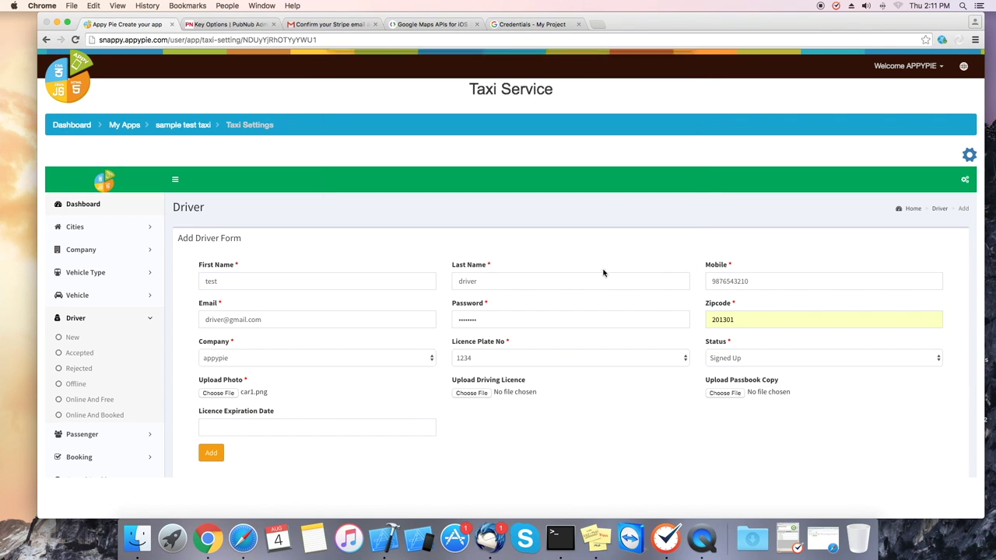
pyautogui.click(739, 394)
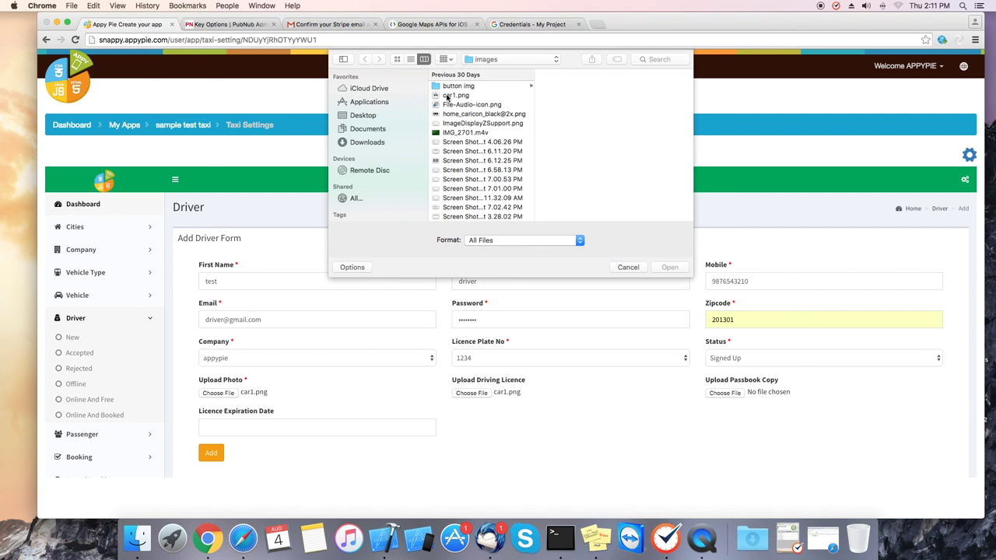
pyautogui.click(459, 95)
pyautogui.click(669, 267)
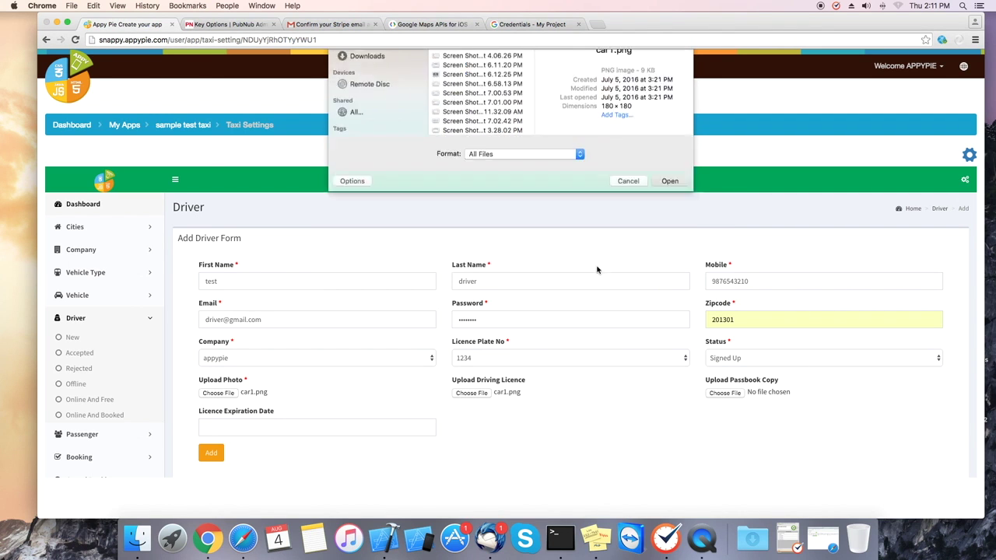
# - Set the licence expiration date to 2018-08-31
pyautogui.click(248, 432)
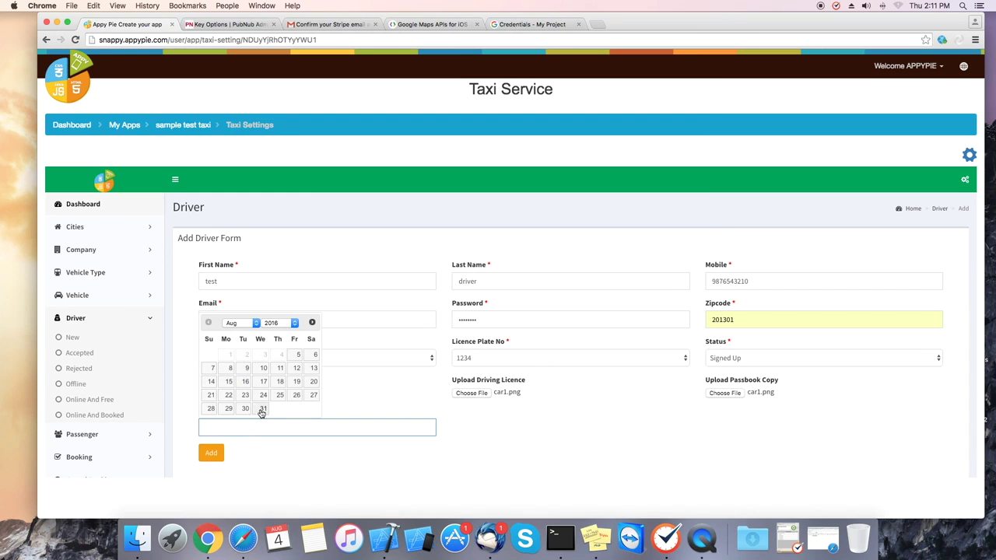
pyautogui.click(274, 323)
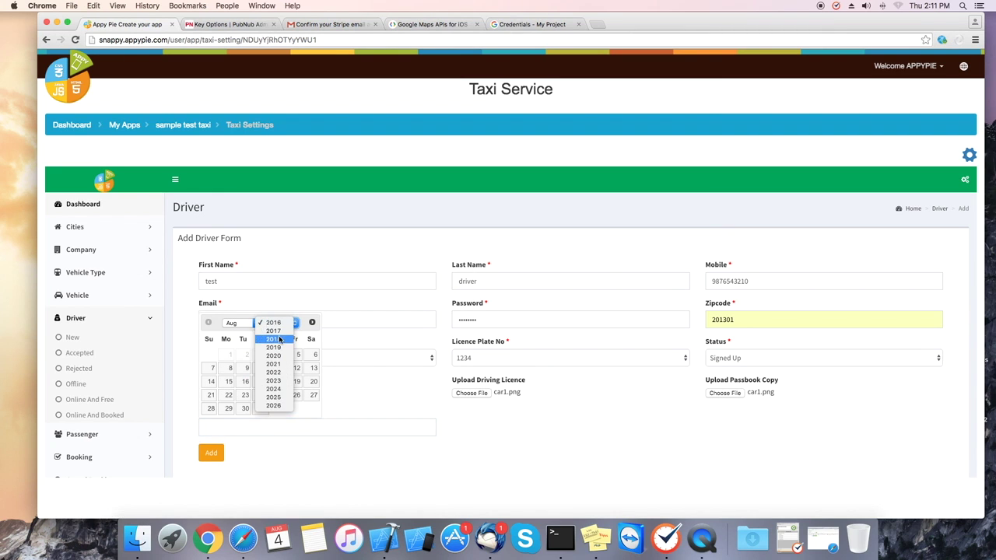
pyautogui.click(271, 381)
pyautogui.click(296, 408)
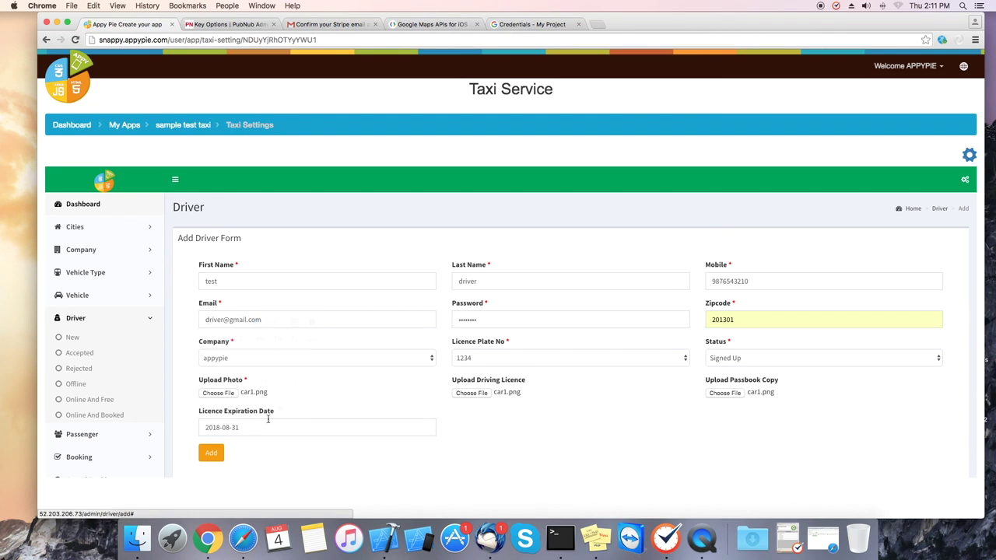
# - Submit the new driver, then accept the test driver from the driver list
pyautogui.click(212, 452)
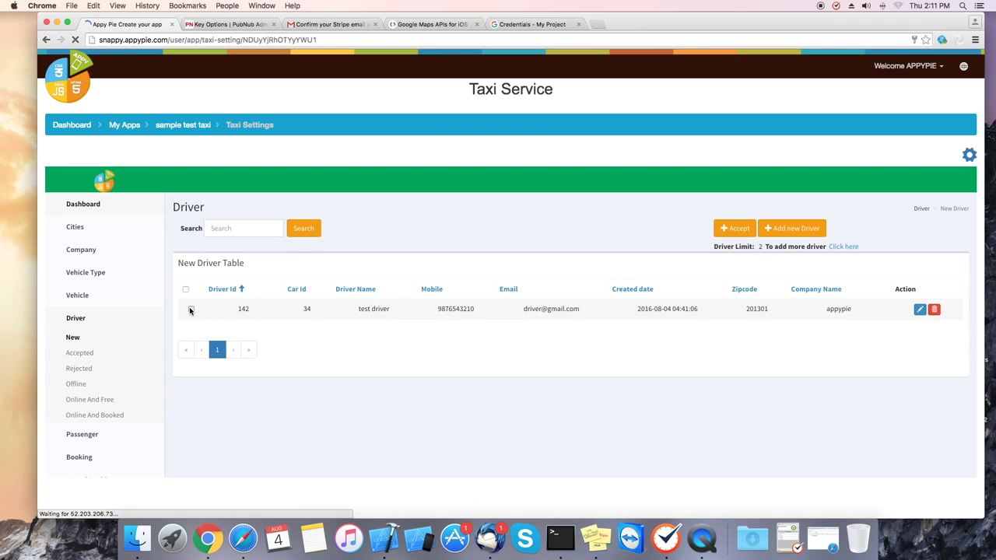
pyautogui.click(190, 310)
pyautogui.click(734, 228)
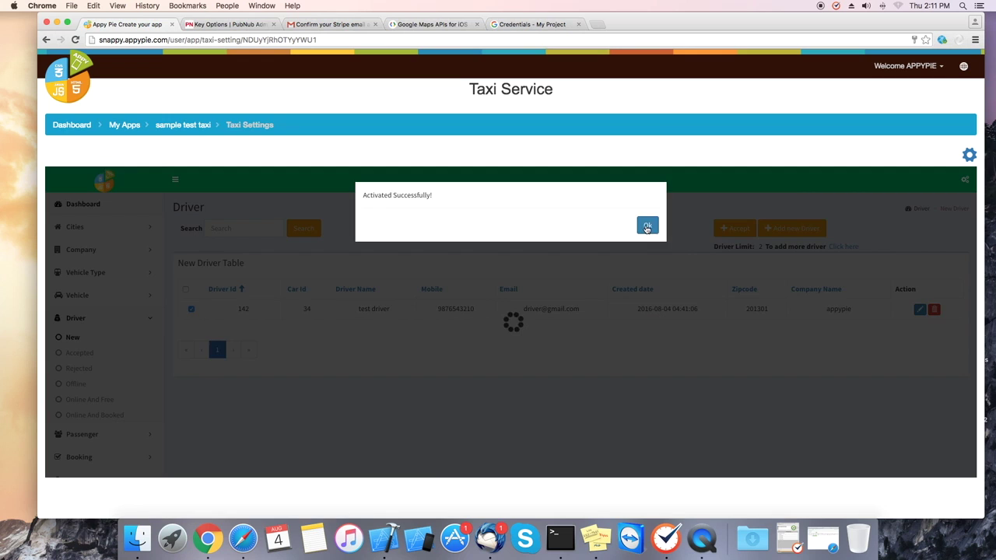
pyautogui.click(646, 226)
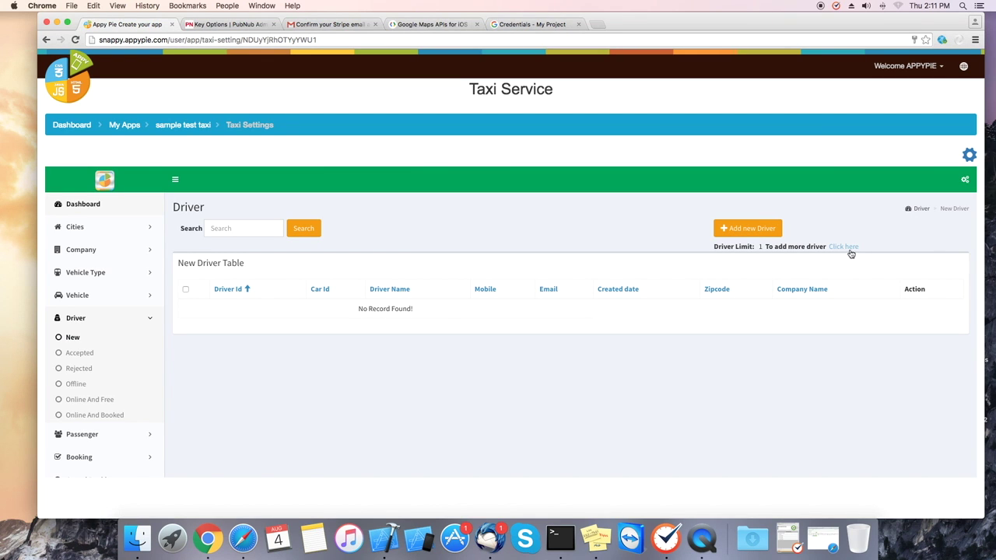
# - Choose the 12-driver tier for the Gold plan, then return to sample test taxi
pyautogui.click(838, 248)
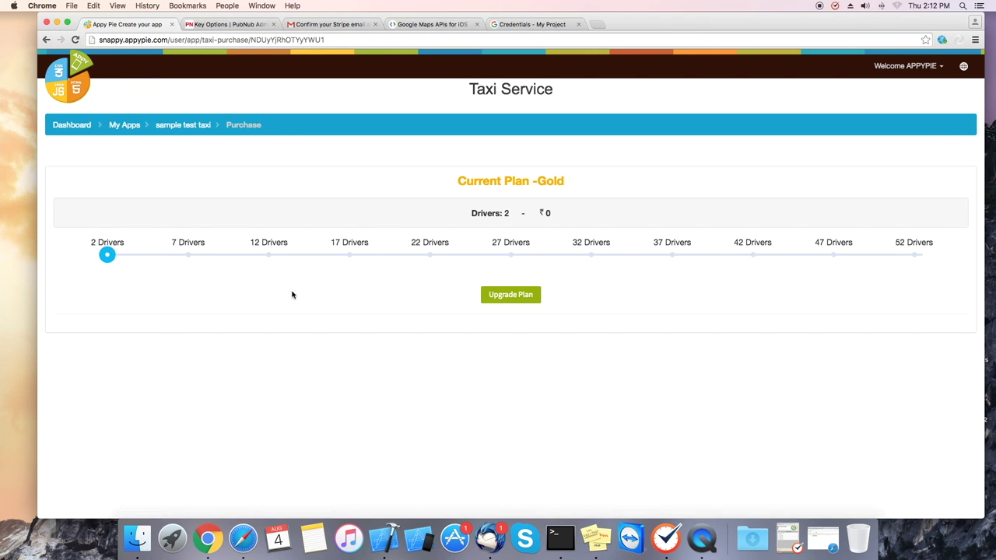
pyautogui.click(189, 259)
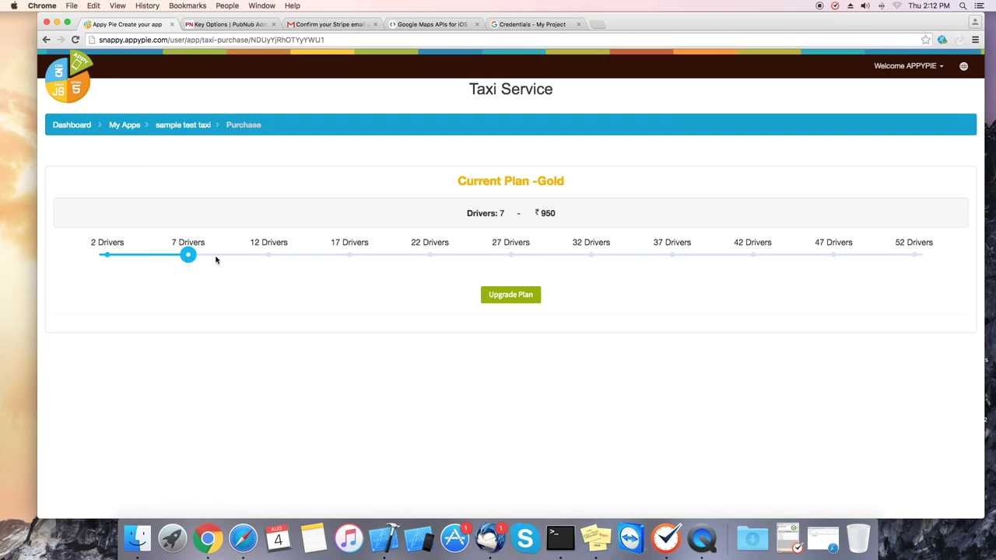
pyautogui.click(268, 257)
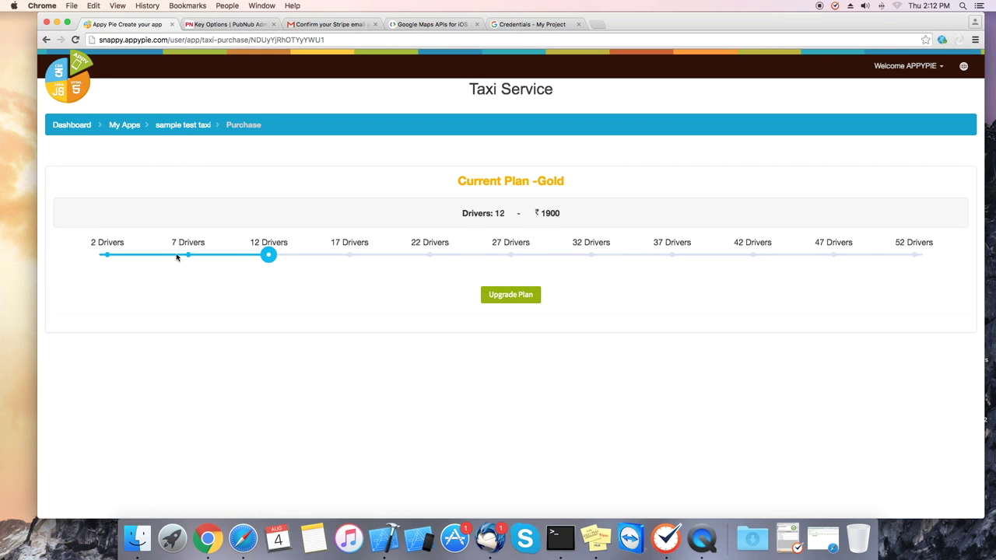
pyautogui.click(184, 126)
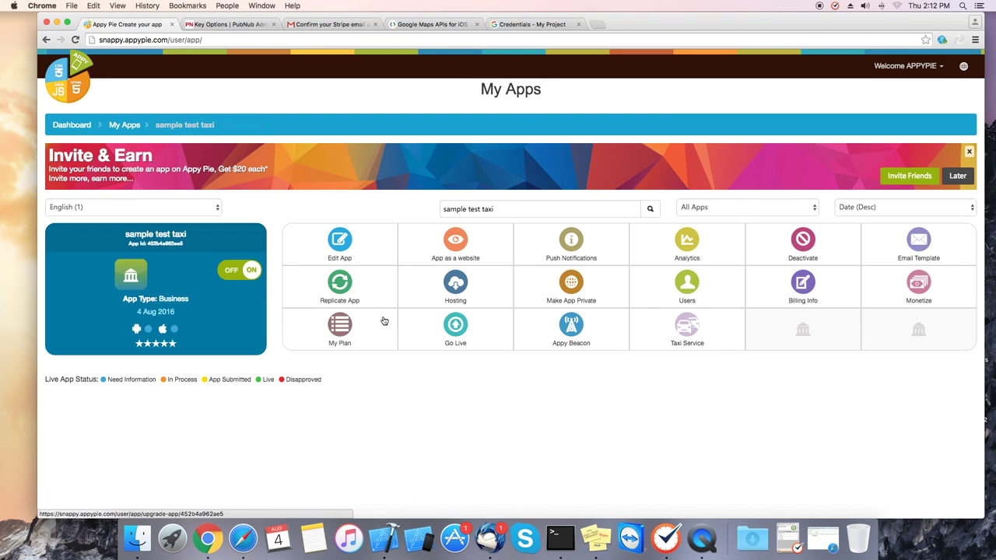
# - Save the Taxi Service GPS tracking, payment and Google Map settings, then enter the admin panel
pyautogui.click(680, 333)
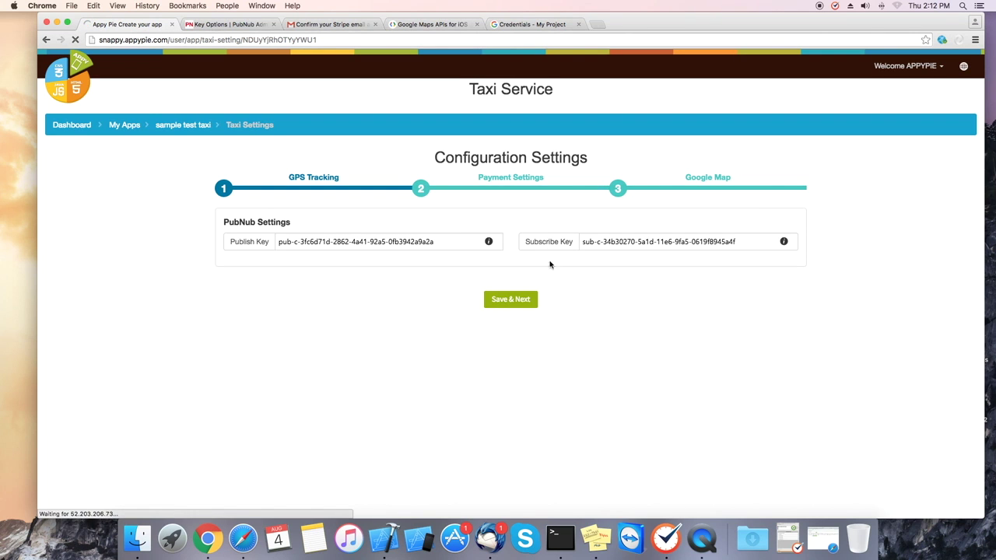
pyautogui.click(510, 300)
pyautogui.click(488, 342)
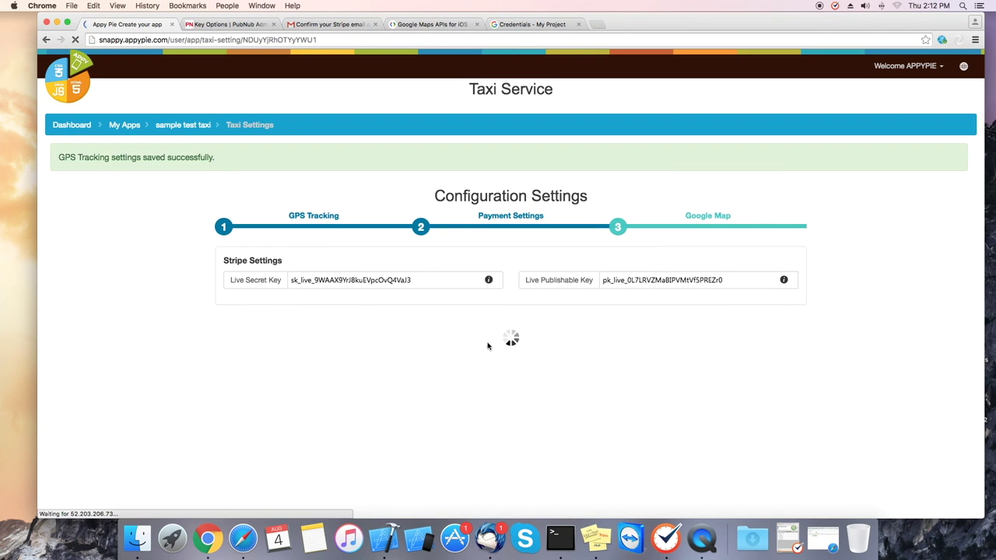
pyautogui.click(509, 400)
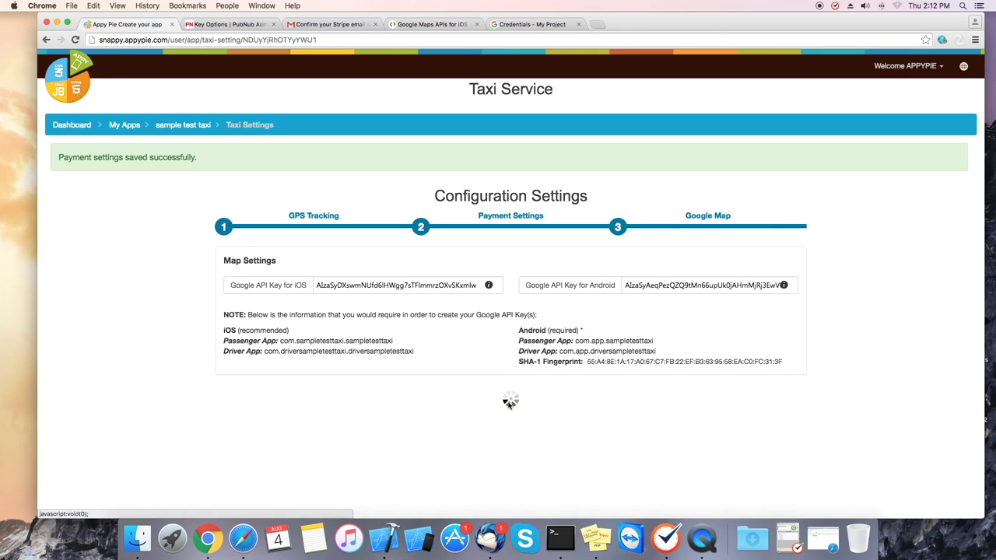
pyautogui.click(526, 308)
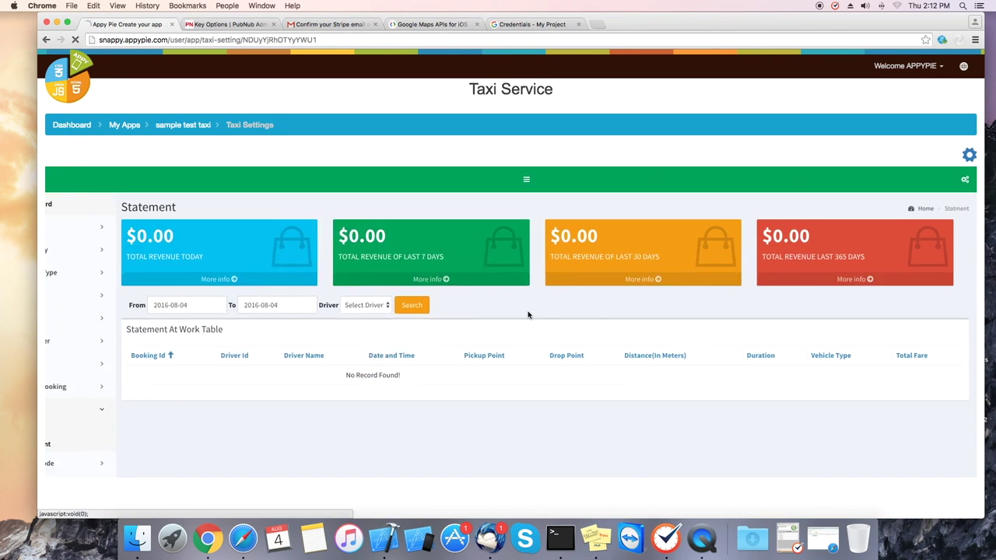
# - Browse the Passenger and Booking sections of the admin panel sidebar
pyautogui.click(107, 378)
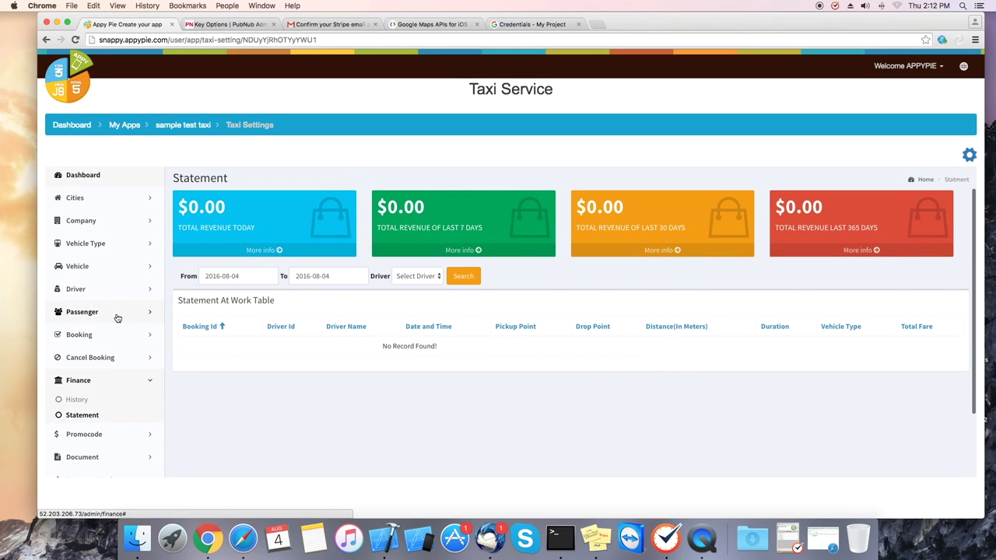
pyautogui.click(117, 313)
pyautogui.click(116, 313)
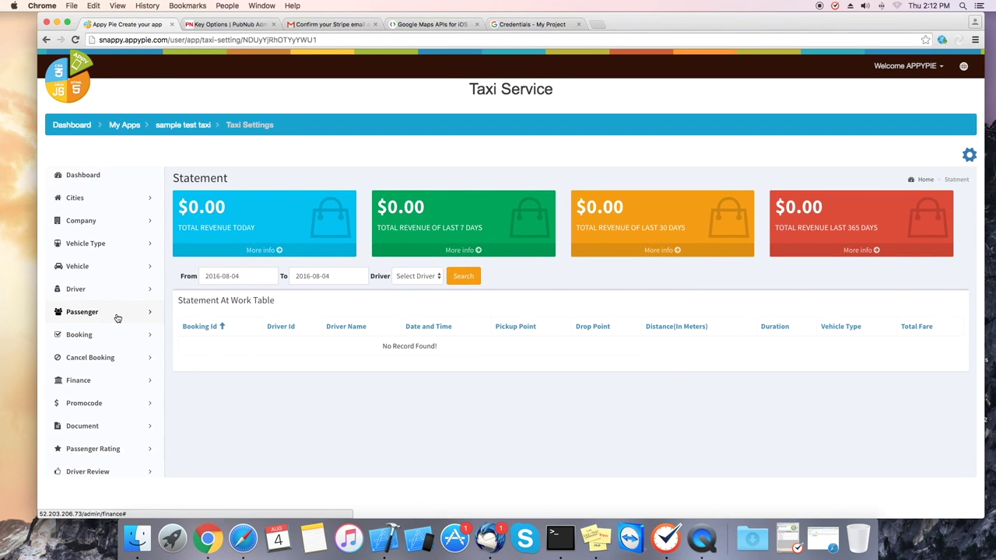
pyautogui.click(117, 314)
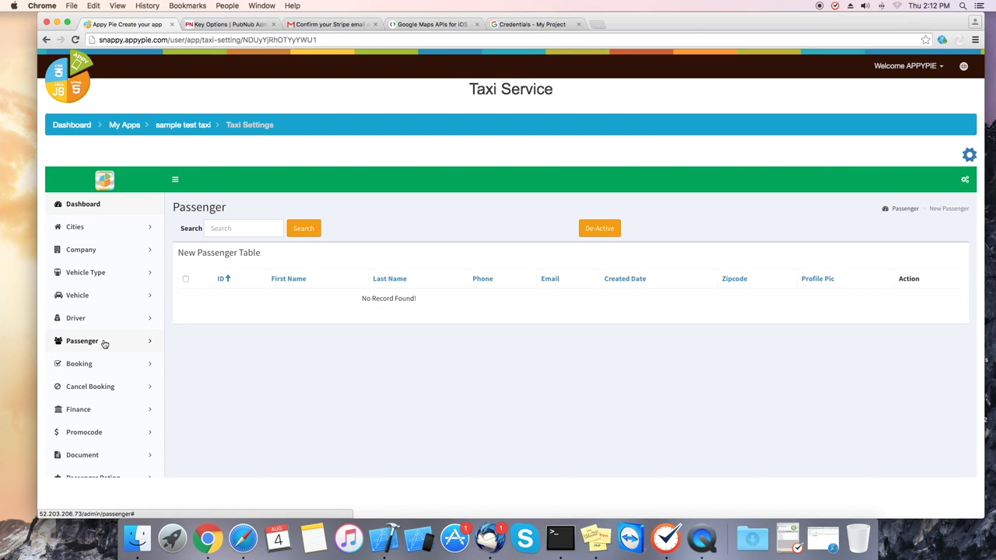
pyautogui.click(101, 365)
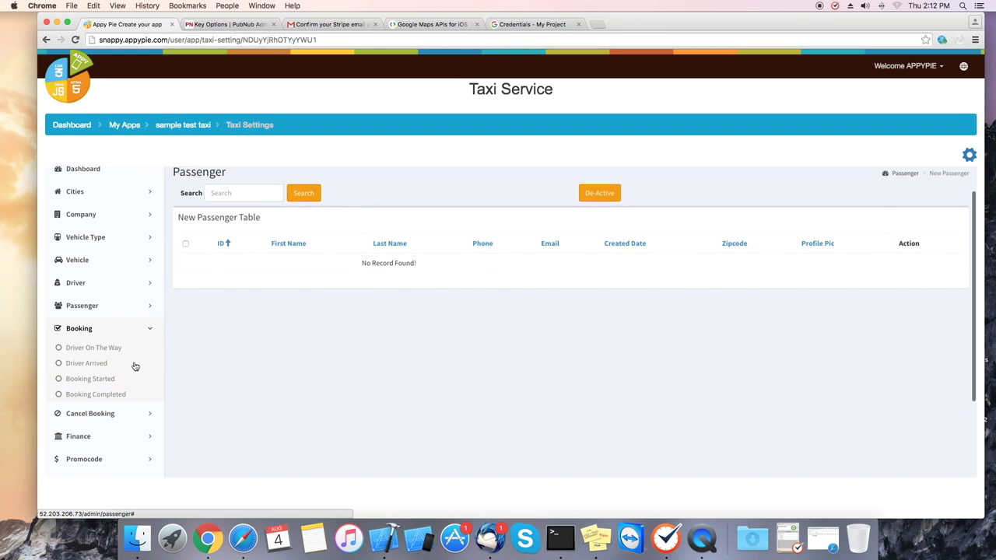
pyautogui.scroll(-2, 135, 368)
# - Look through the Cancel Booking and Finance sections, then bring up the Promo Code page
pyautogui.click(118, 317)
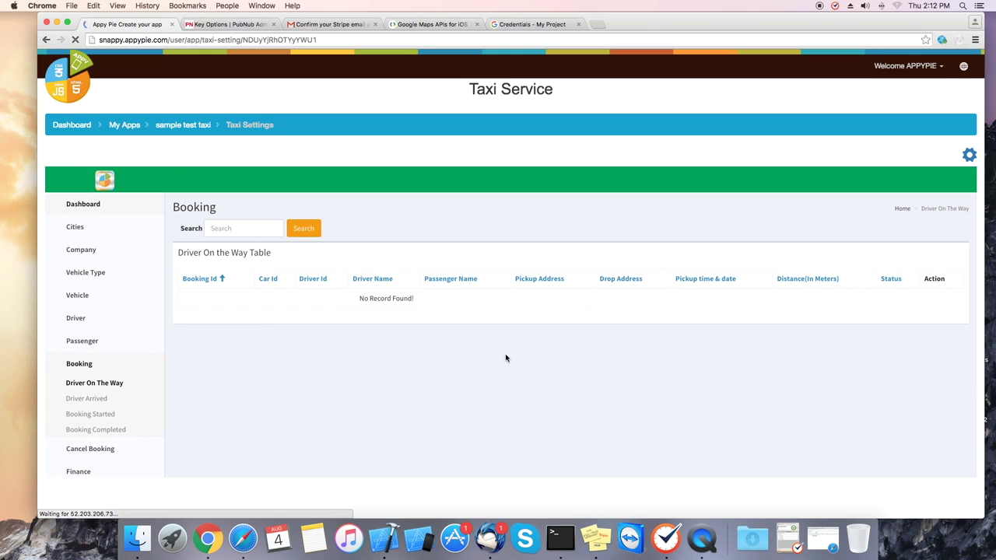
pyautogui.scroll(-1, 113, 377)
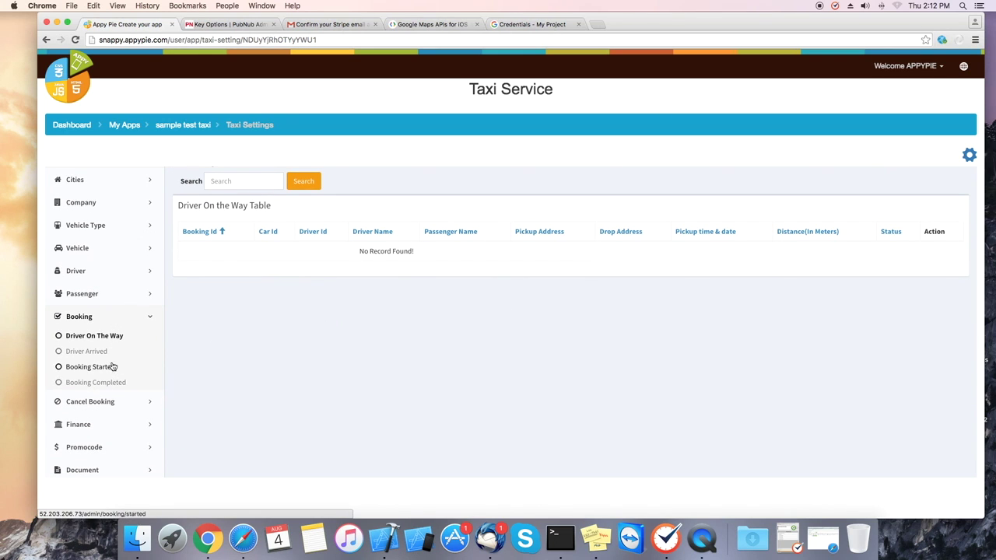
pyautogui.click(98, 320)
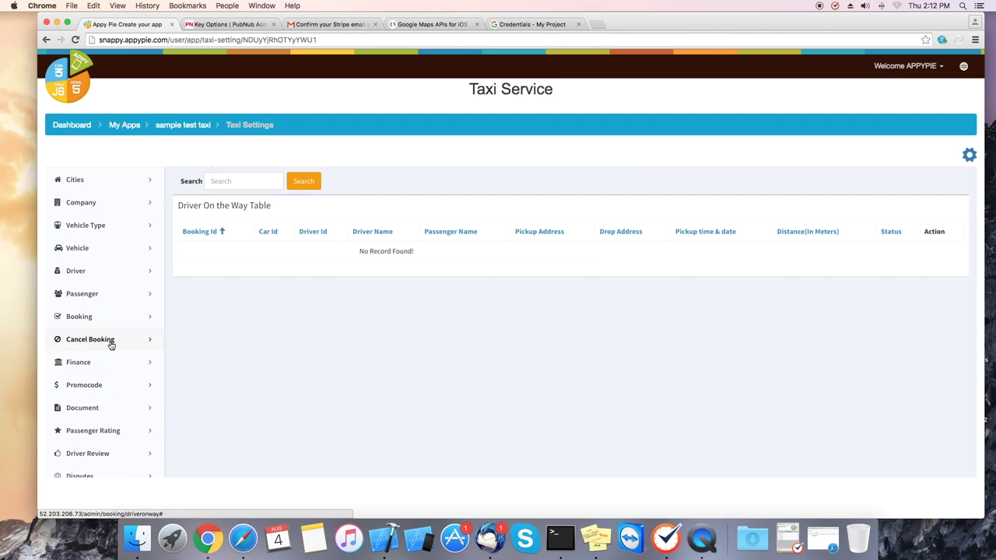
pyautogui.click(111, 341)
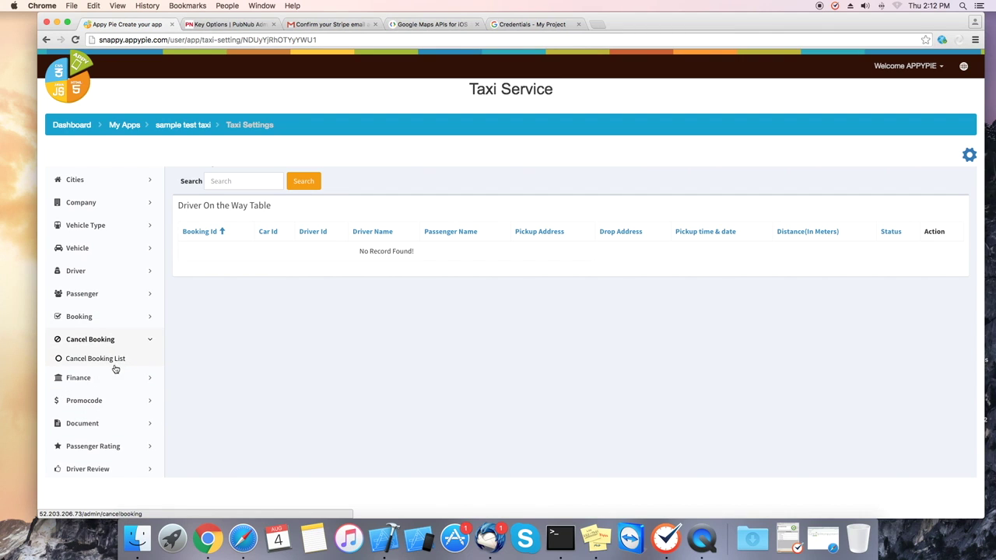
pyautogui.click(99, 380)
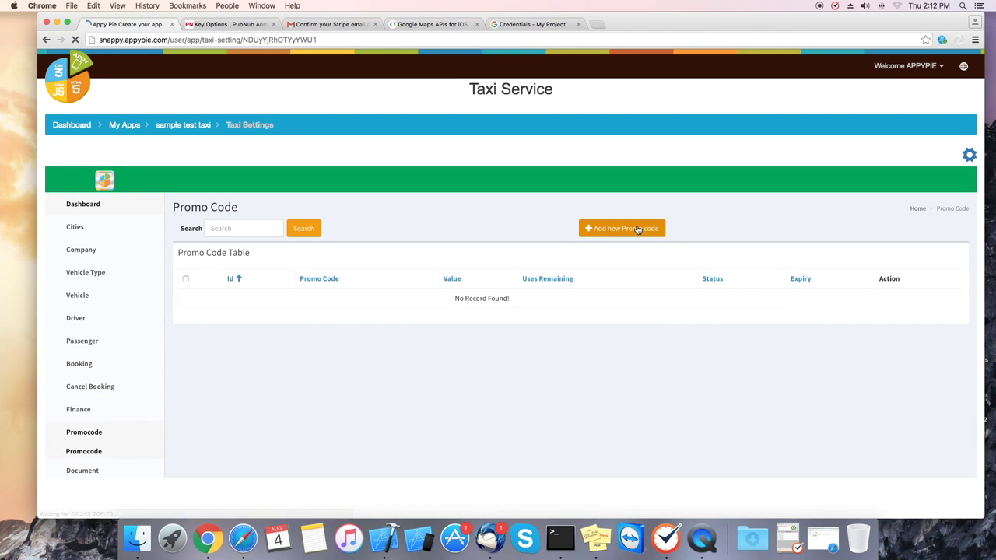
pyautogui.click(637, 229)
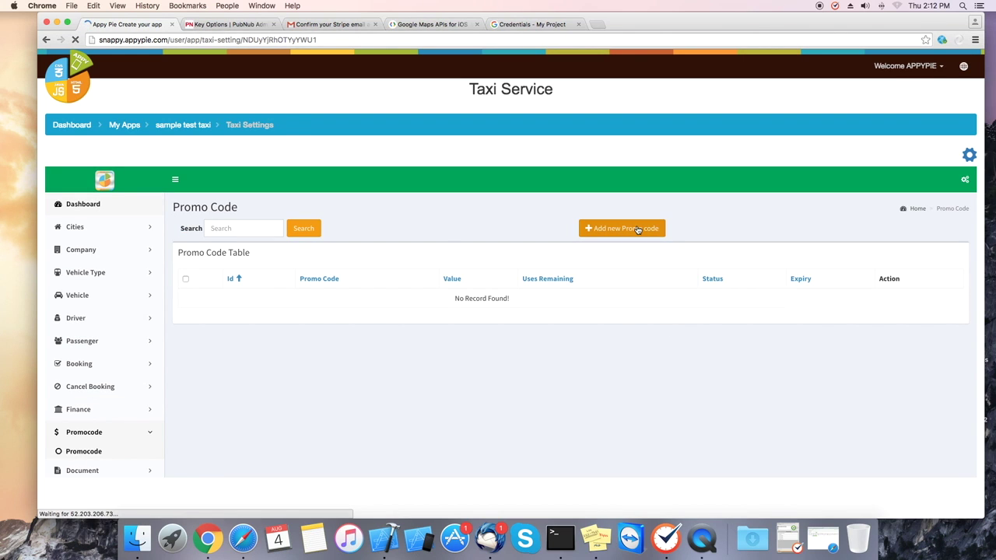
# - Start a new promo code named test, worth 50 as a Percentage discount, allowing 2 uses
pyautogui.click(273, 285)
pyautogui.write('test')
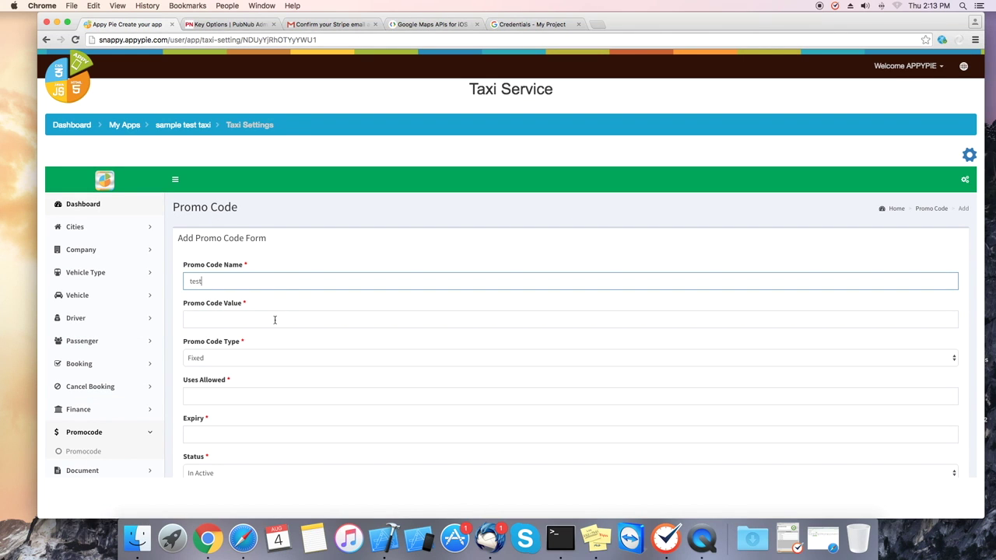
pyautogui.click(274, 320)
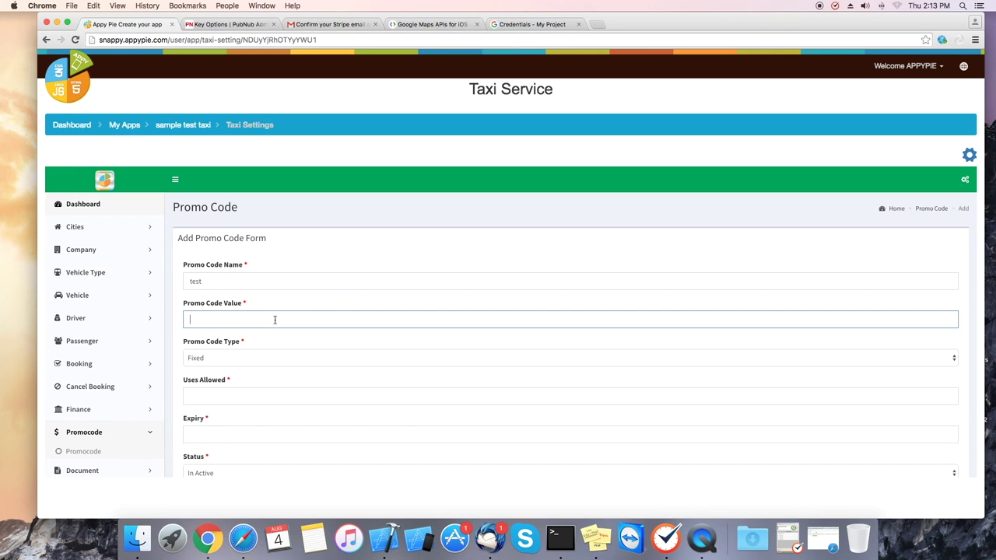
pyautogui.click(267, 331)
pyautogui.click(252, 358)
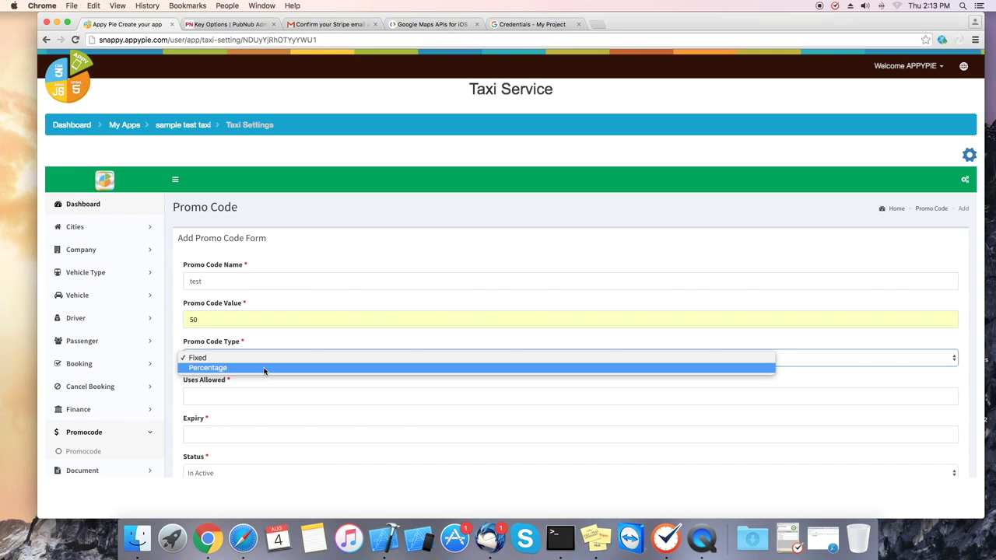
pyautogui.click(263, 371)
pyautogui.click(272, 398)
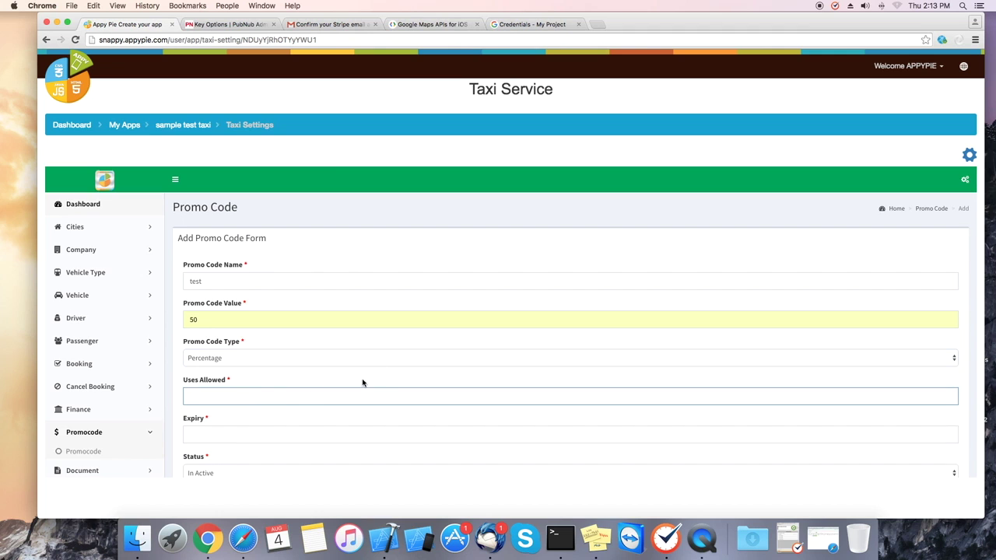
# - Set the code's expiry to 2016-08-06, make it Active and add it
pyautogui.scroll(-3, 361, 382)
pyautogui.click(281, 349)
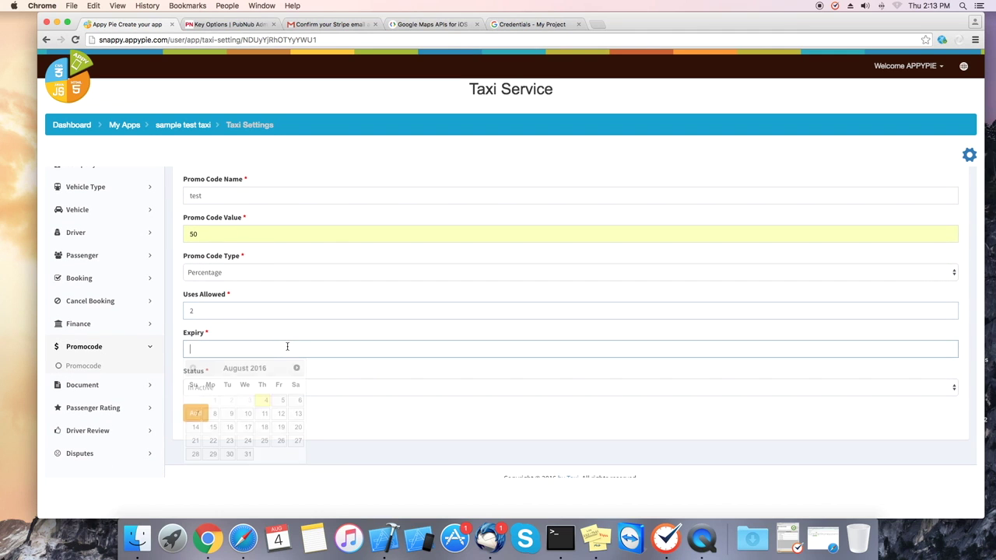
pyautogui.click(286, 402)
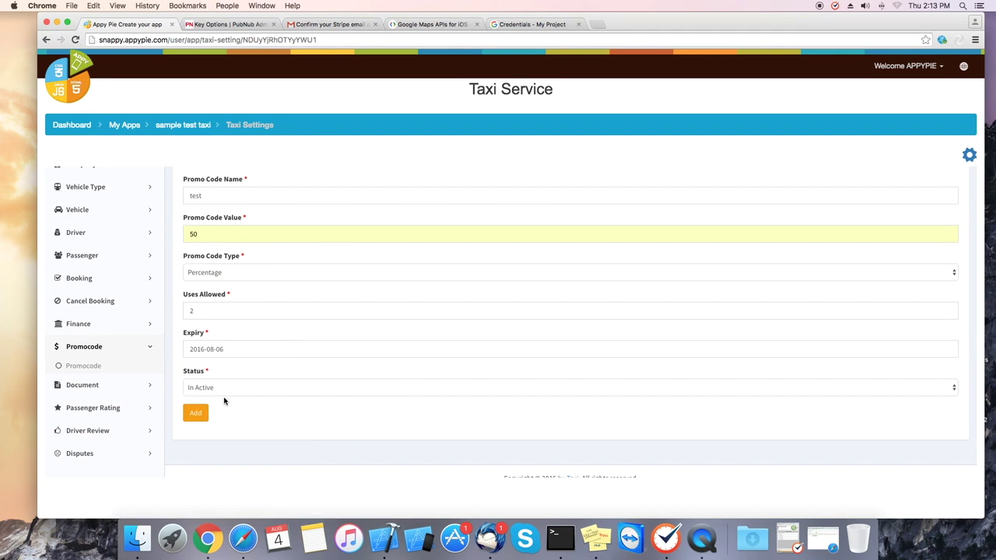
pyautogui.click(253, 387)
pyautogui.click(223, 398)
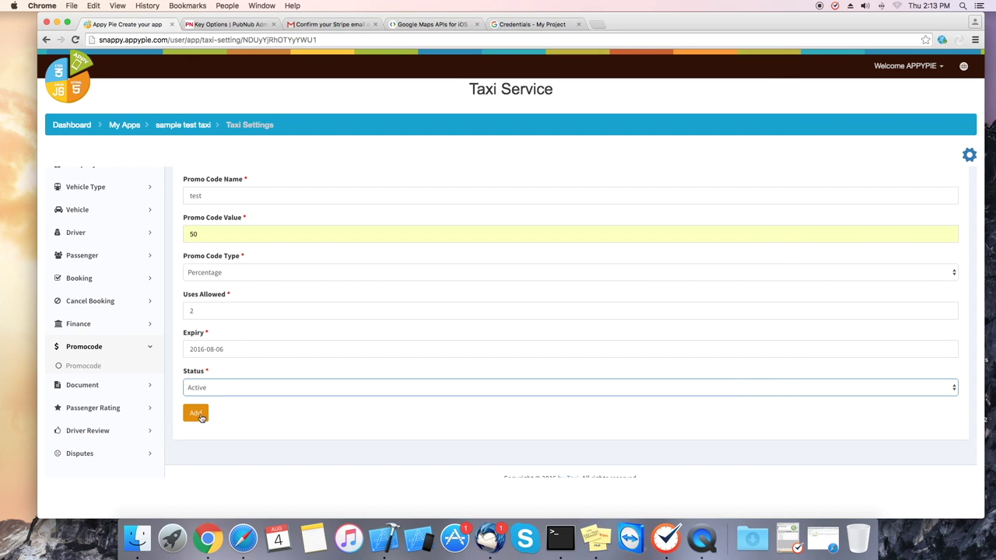
pyautogui.click(195, 413)
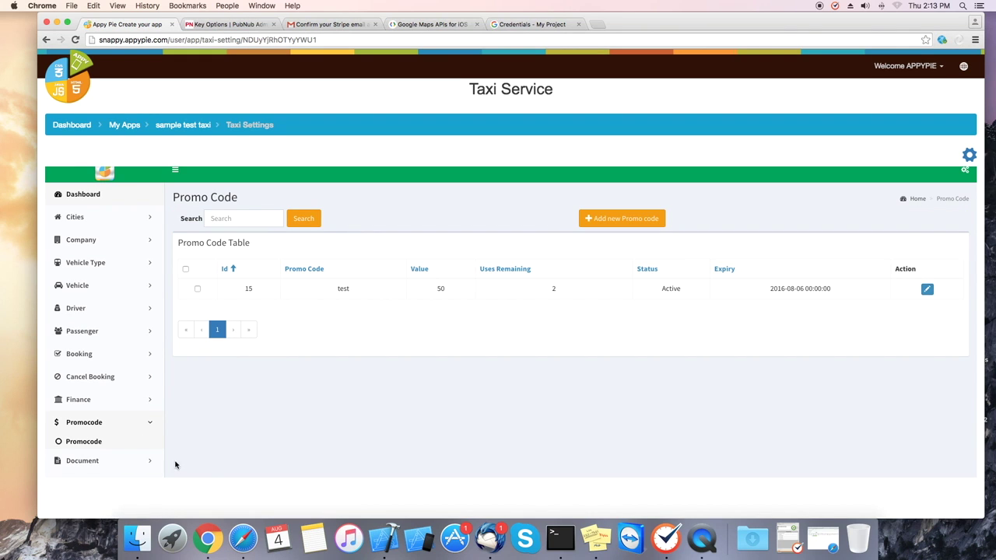
pyautogui.scroll(-3, 109, 448)
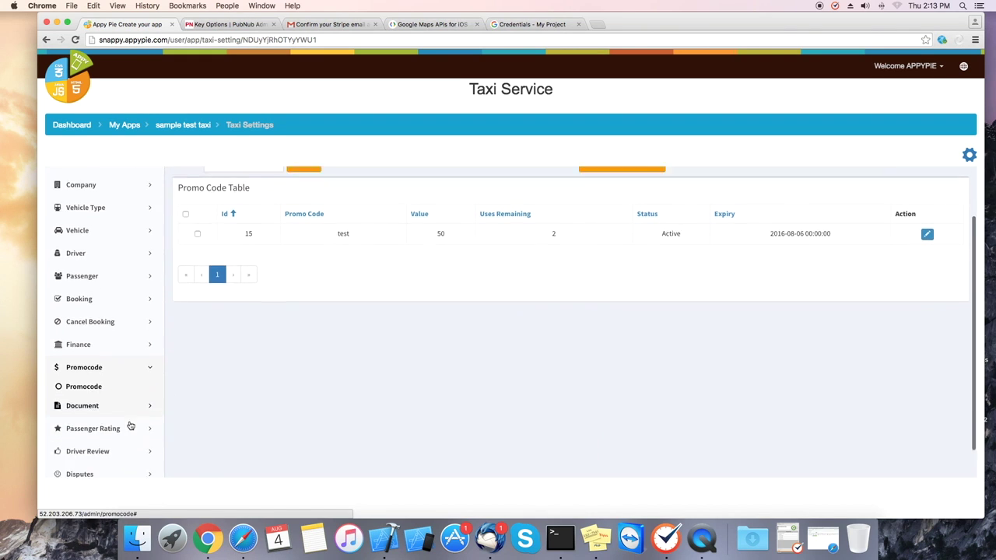
pyautogui.click(126, 389)
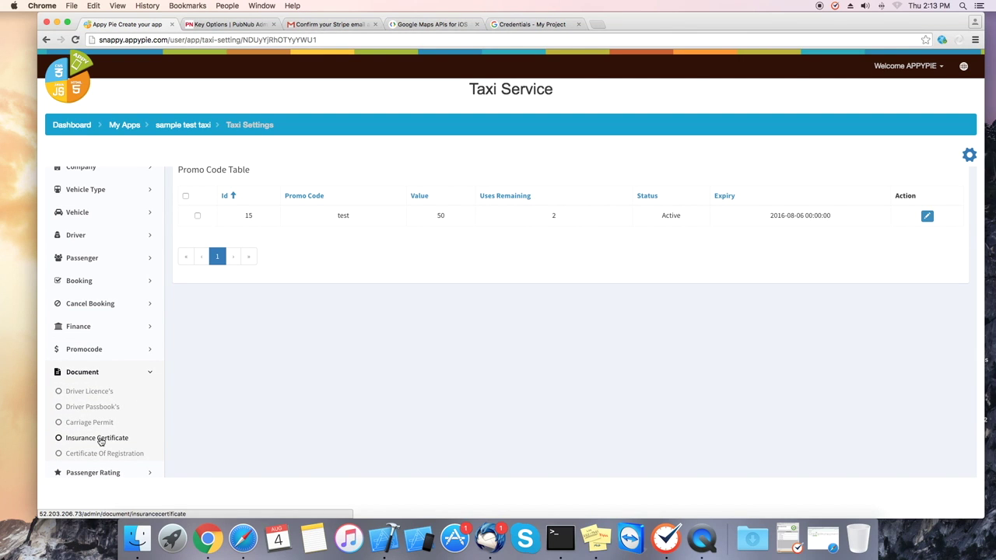
pyautogui.click(107, 372)
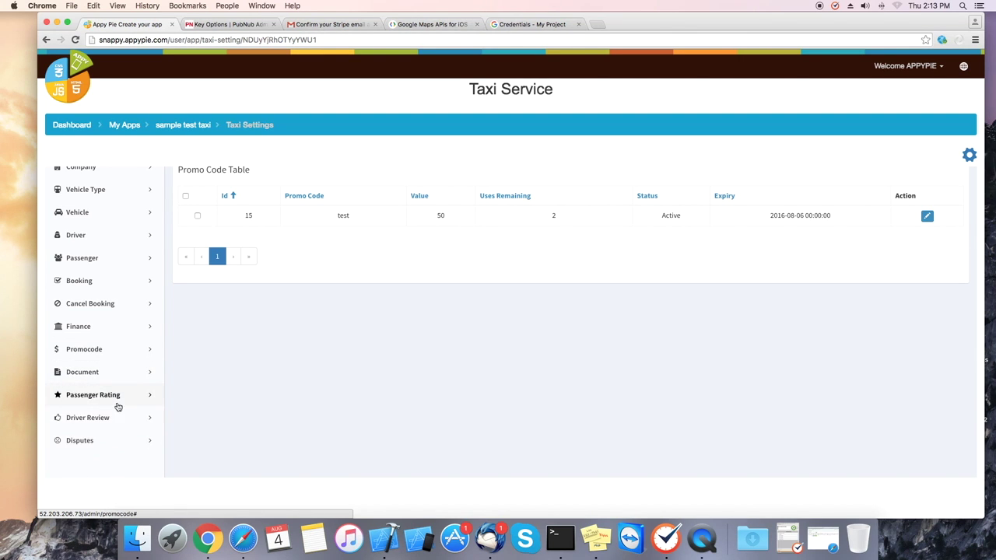
pyautogui.click(123, 397)
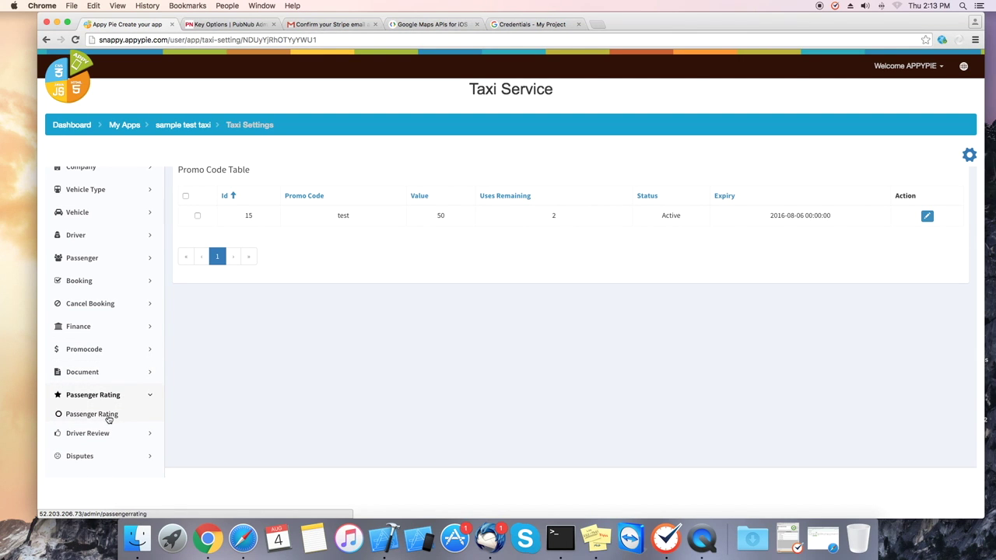